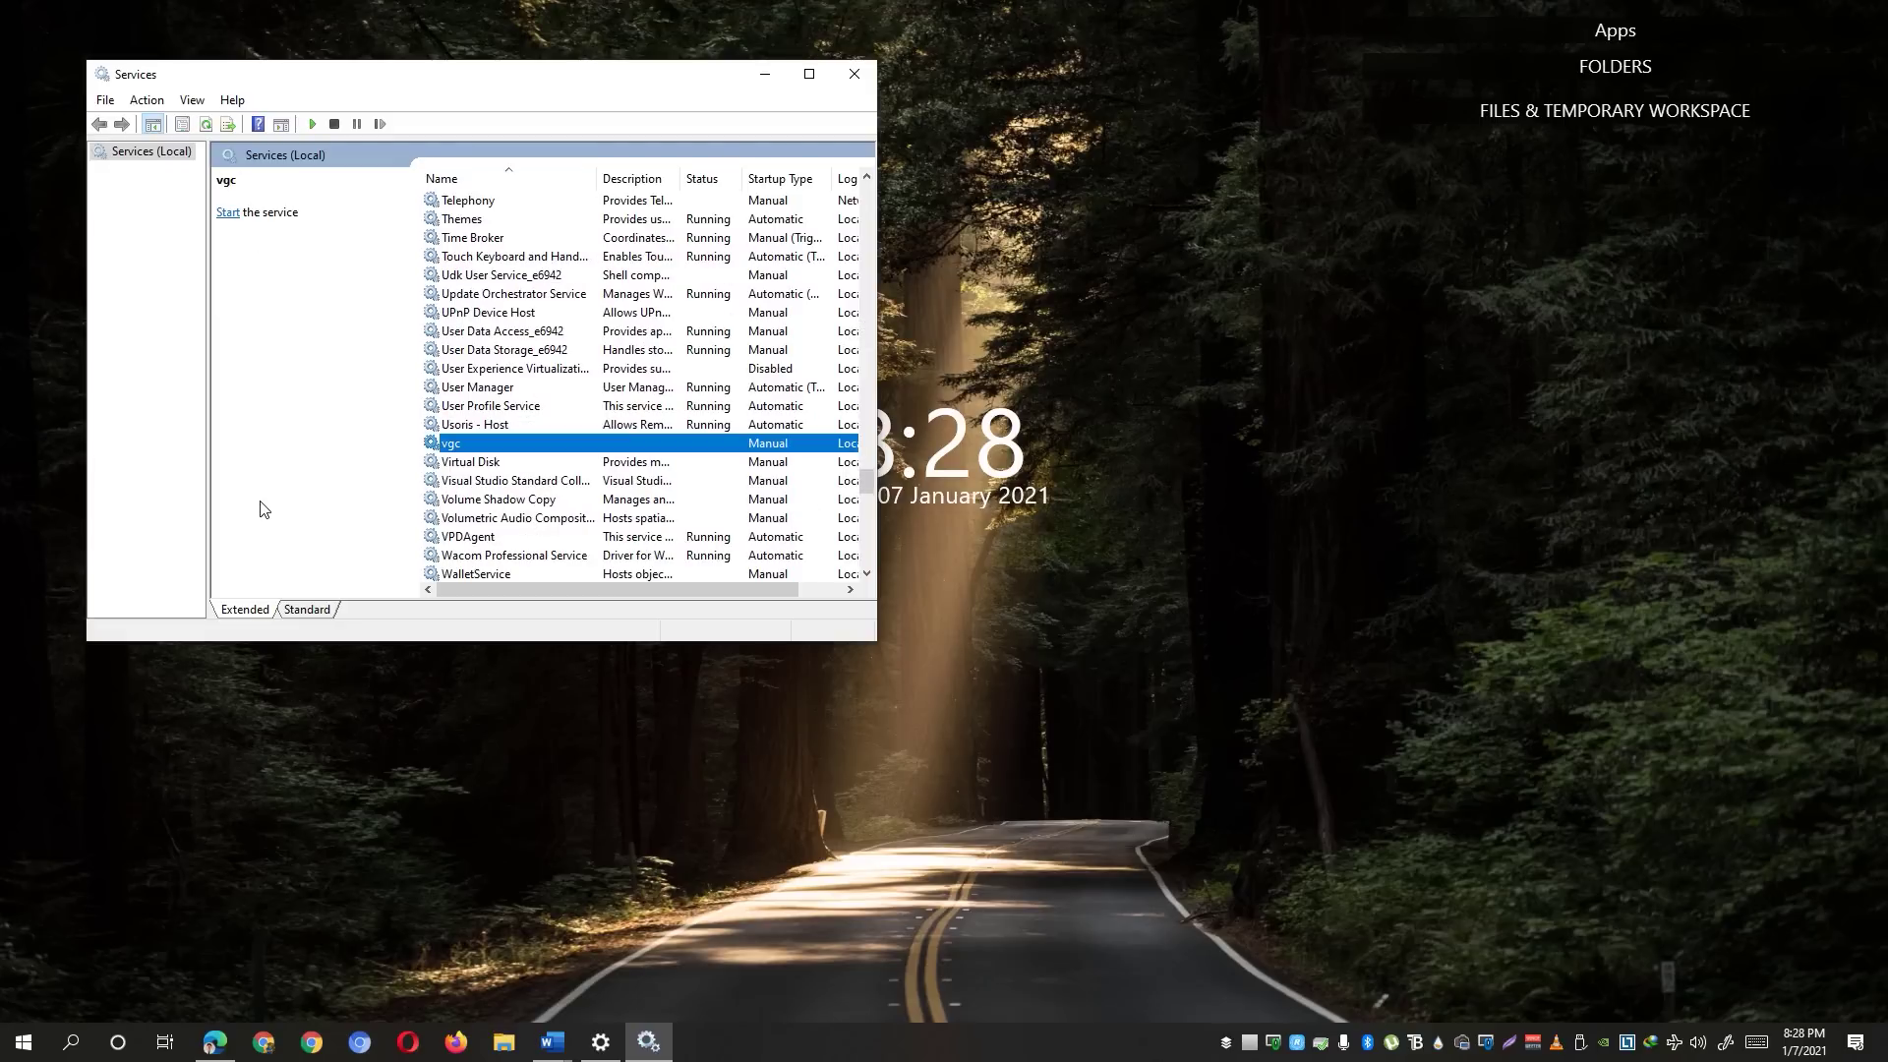
Step: Open the properties of the vgc service
{"action": "key", "text": "shift+F10"}
{"action": "key", "text": "Down"}
{"action": "key", "text": "Down"}
{"action": "key", "text": "Down"}
{"action": "key", "text": "Down"}
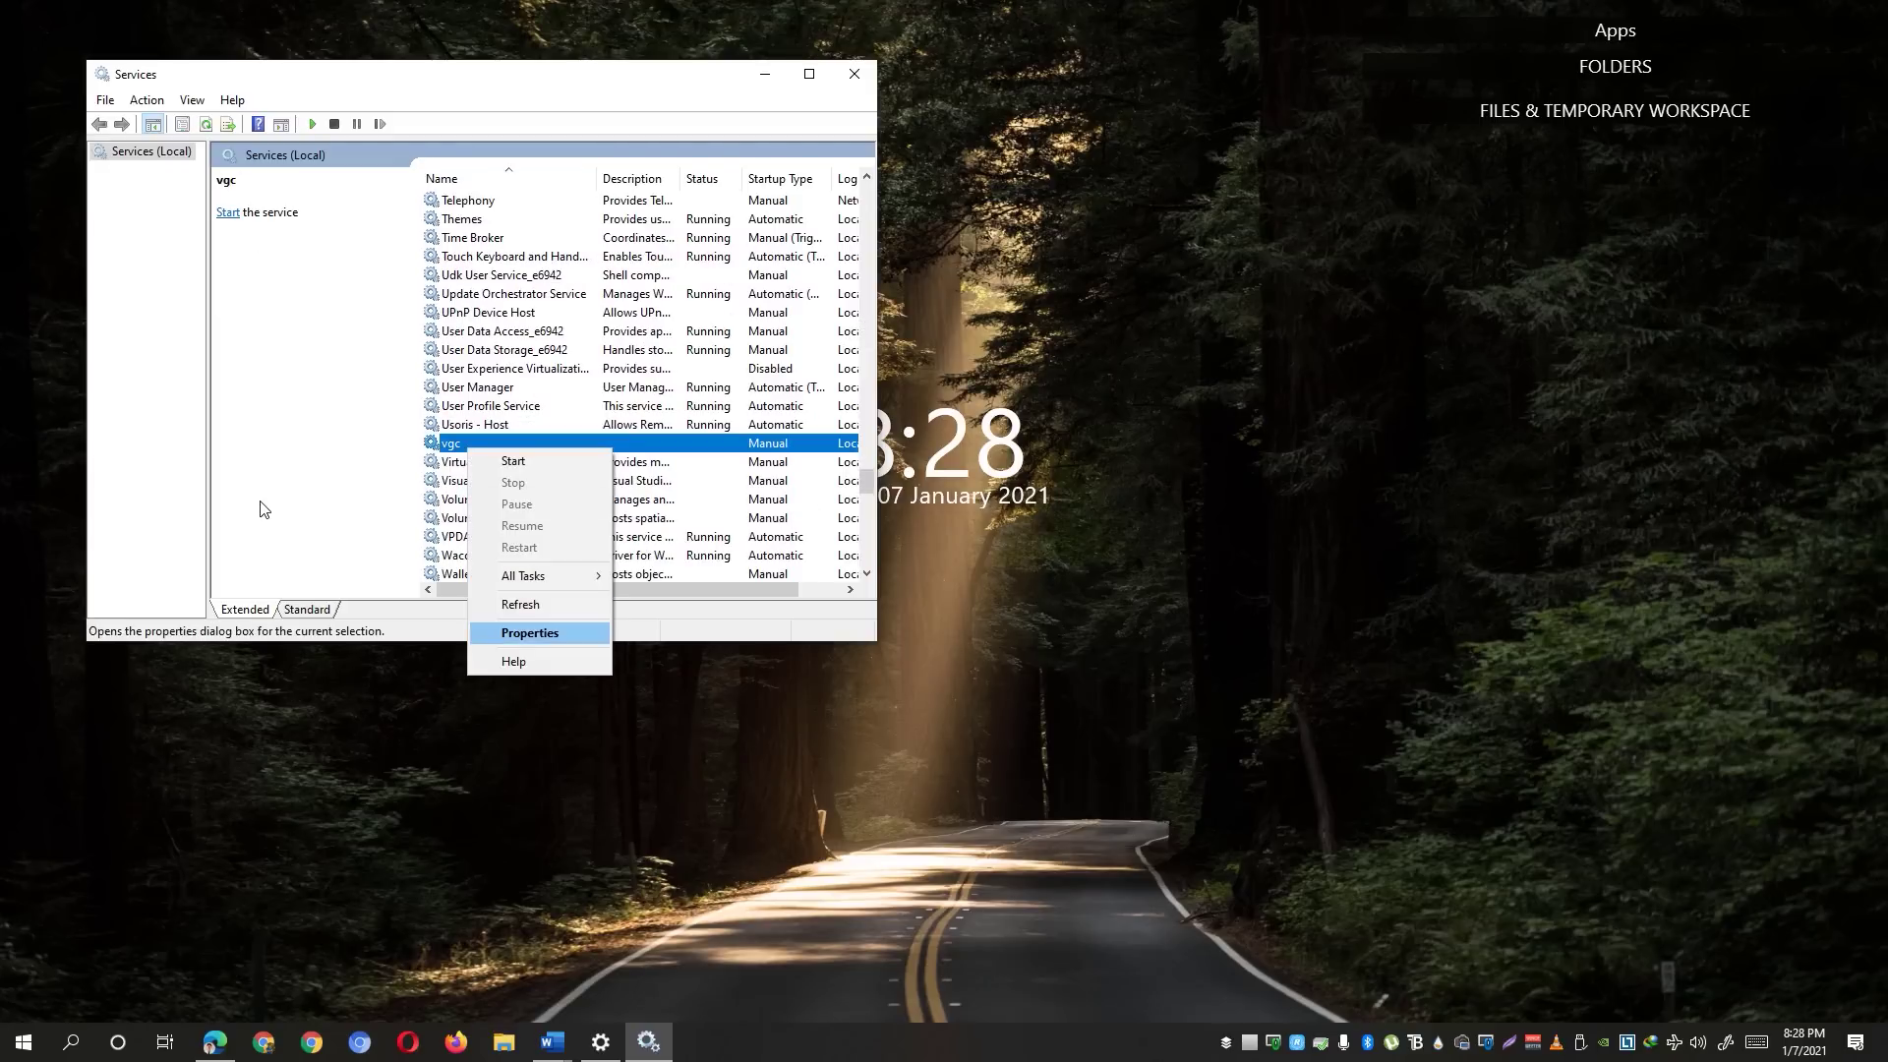
{"action": "key", "text": "Return"}
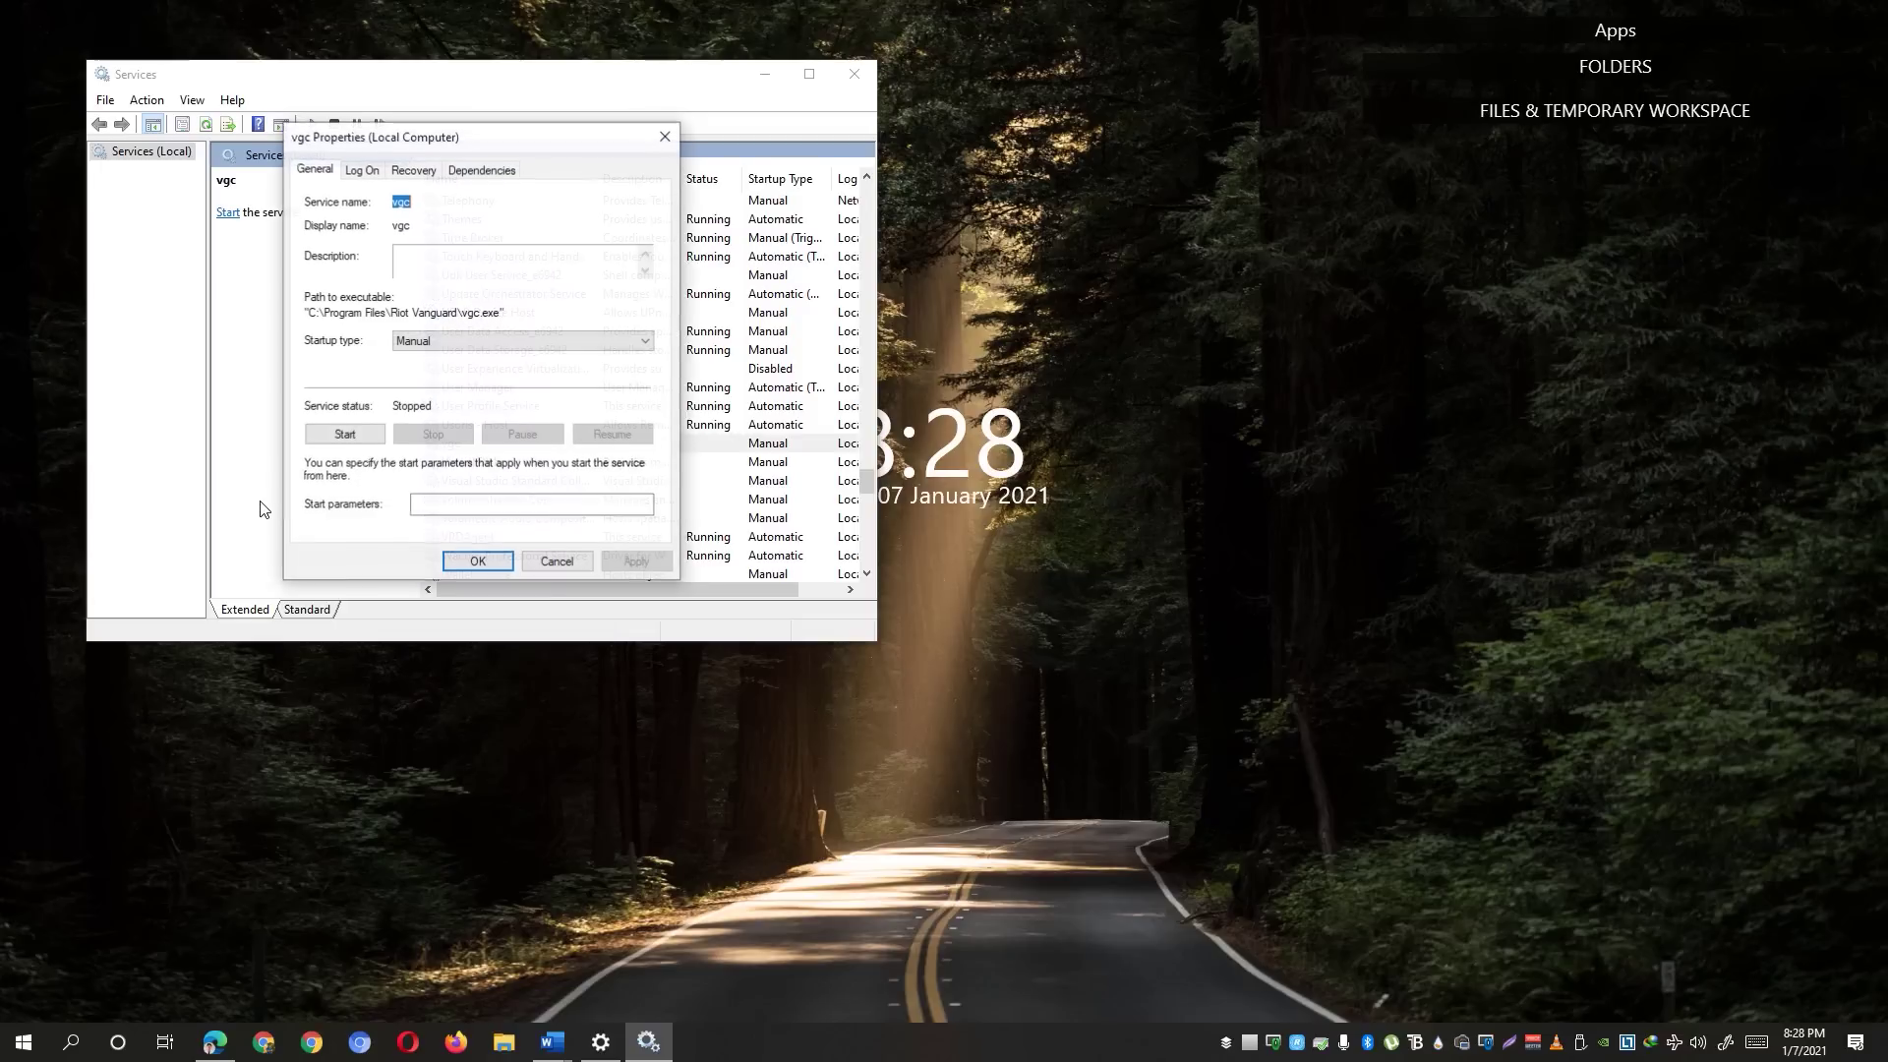
Step: Set the vgc service's startup type to Automatic
{"action": "key", "text": "Tab"}
{"action": "key", "text": "Tab"}
{"action": "key", "text": "Tab"}
{"action": "key", "text": "Tab"}
{"action": "key", "text": "alt+Down"}
{"action": "key", "text": "Up"}
{"action": "key", "text": "Return"}
Step: Start the vgc service, apply its changed properties and close the Services window
{"action": "key", "text": "Tab"}
{"action": "key", "text": "space"}
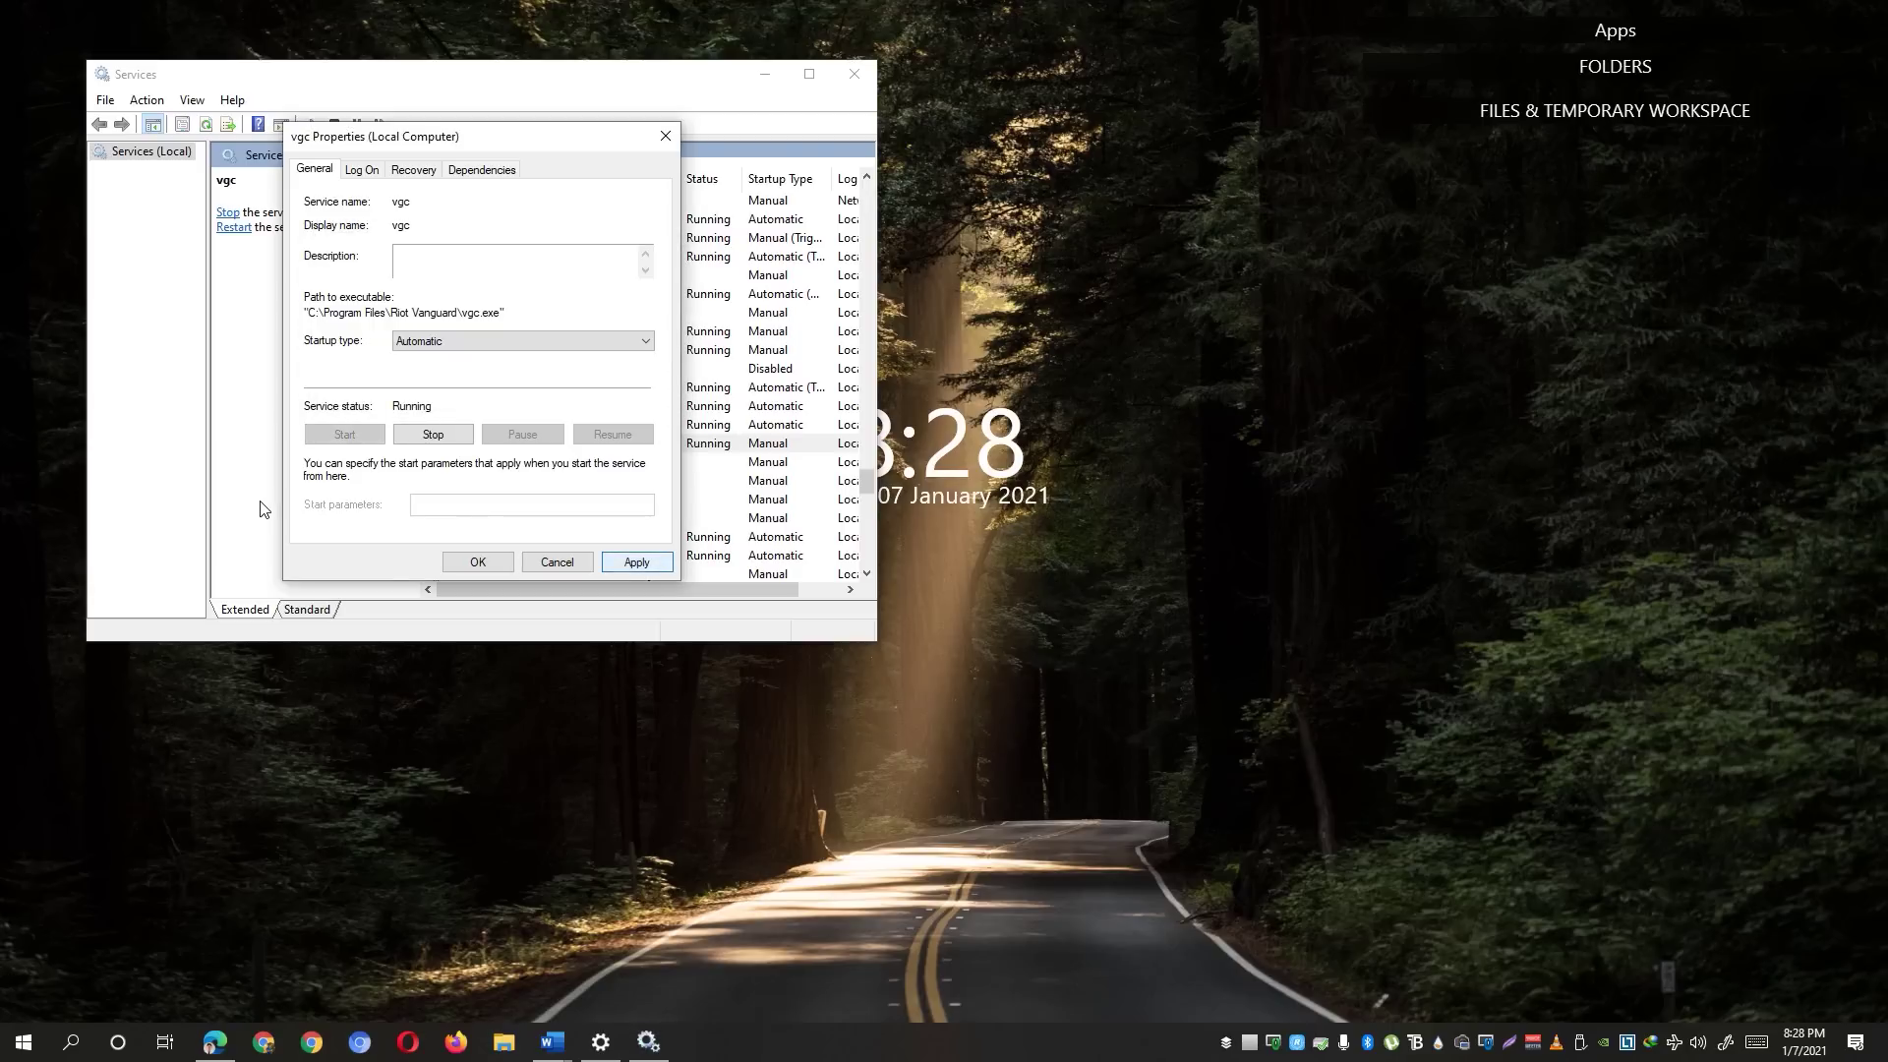
{"action": "key", "text": "space"}
{"action": "key", "text": "Return"}
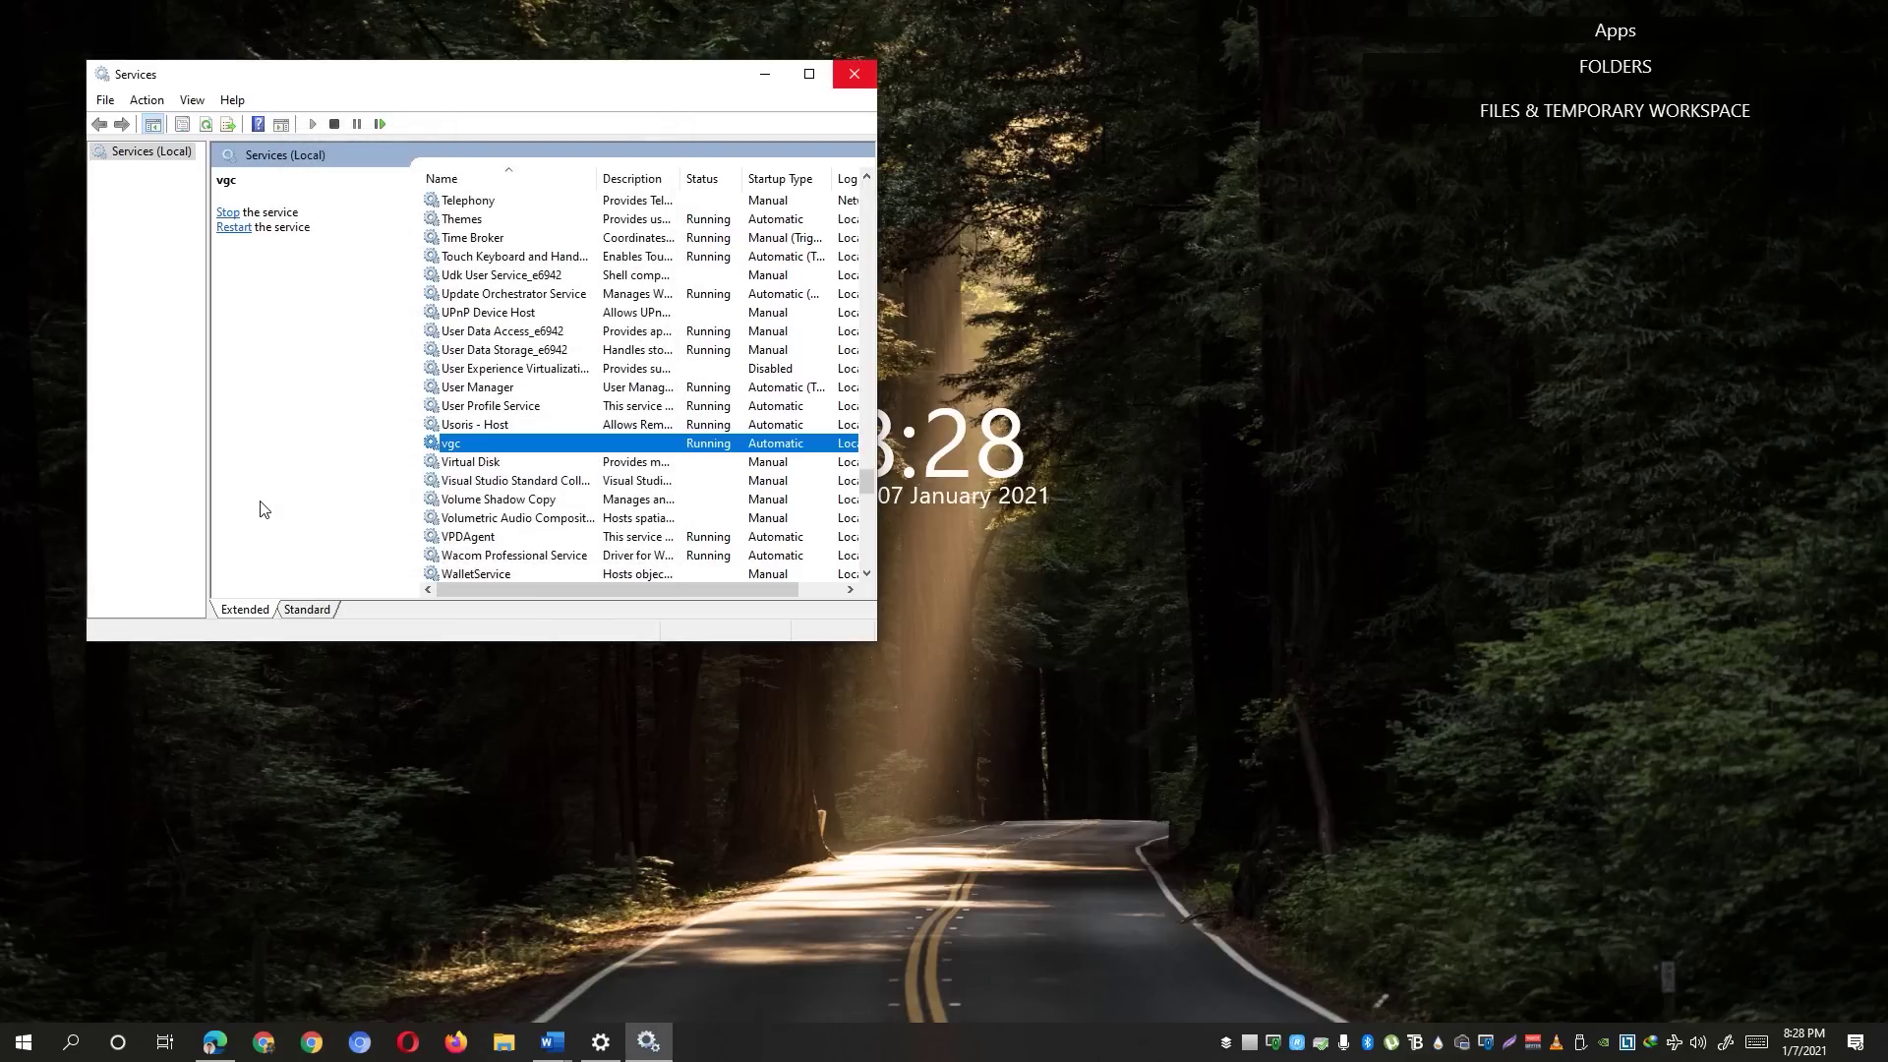
{"action": "left_click", "coordinate": [853, 73]}
Step: Run VALORANT as administrator from the desktop's Apps group
{"action": "mouse_move", "coordinate": [1471, 12]}
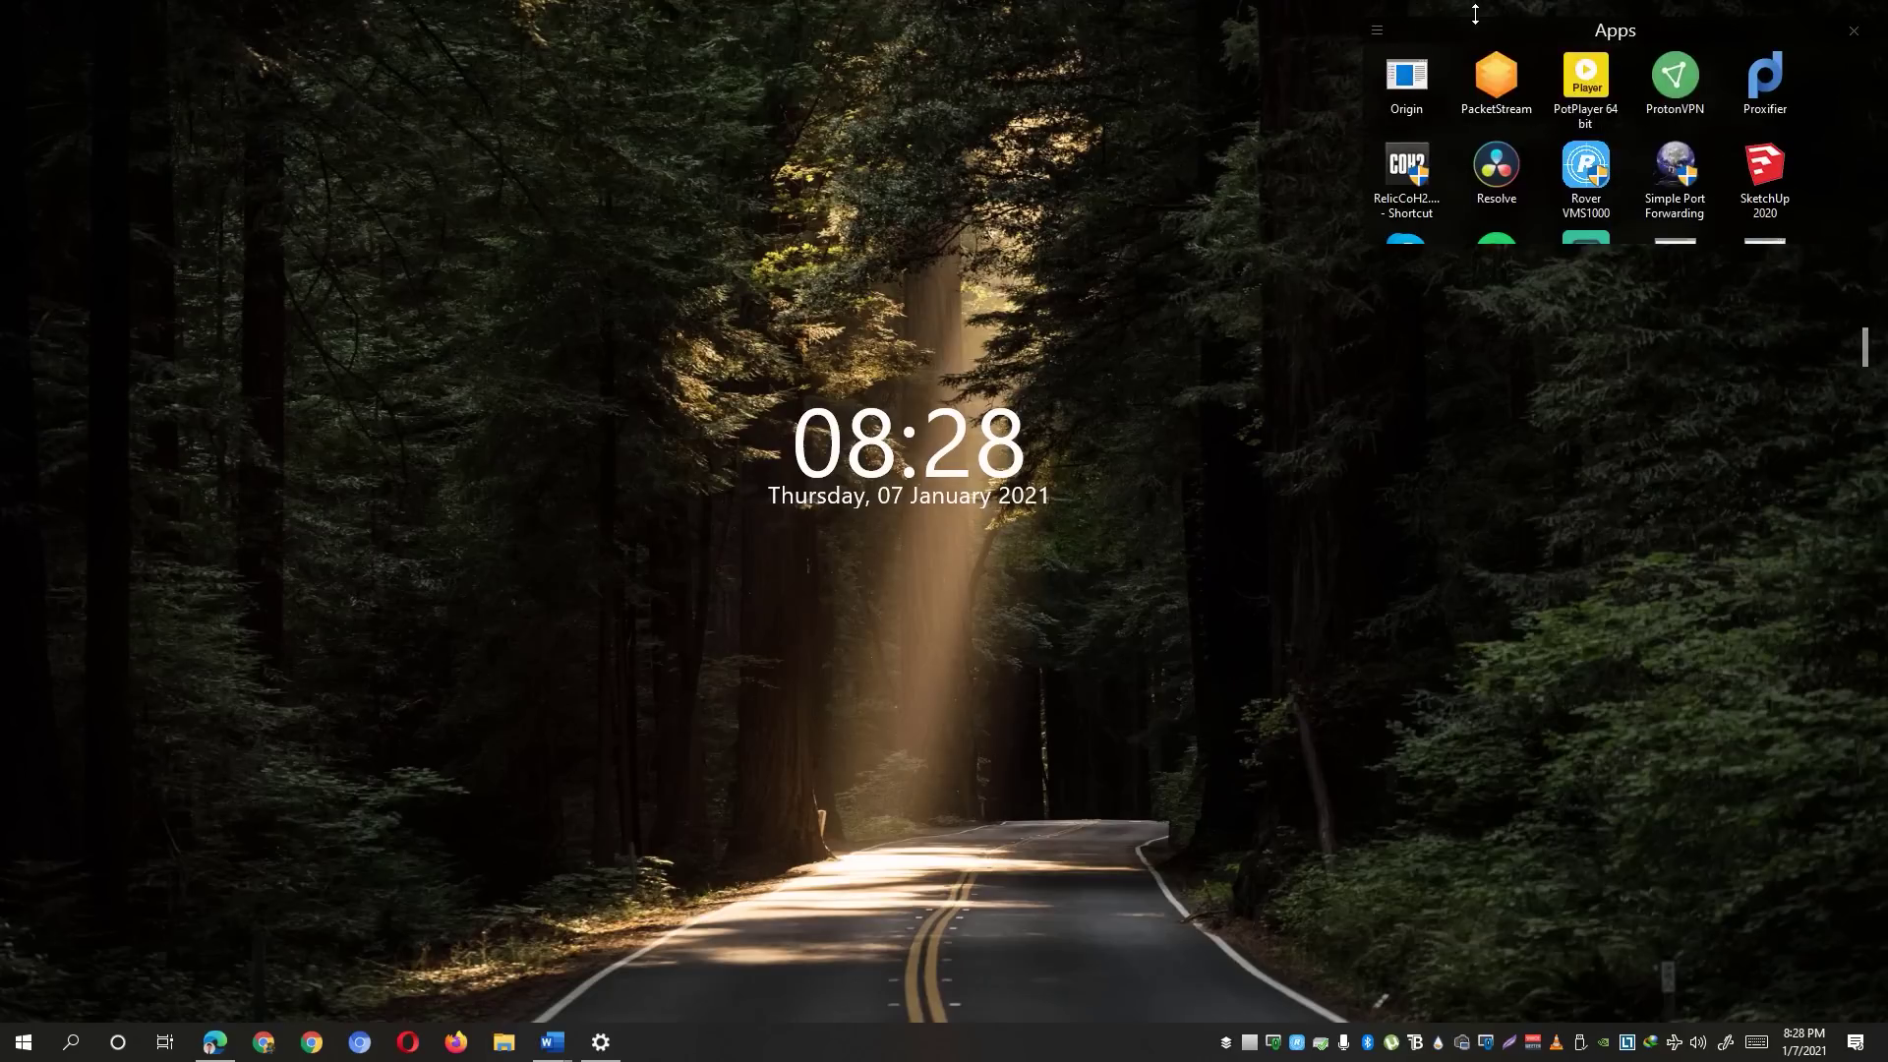
{"action": "right_click", "coordinate": [1584, 421]}
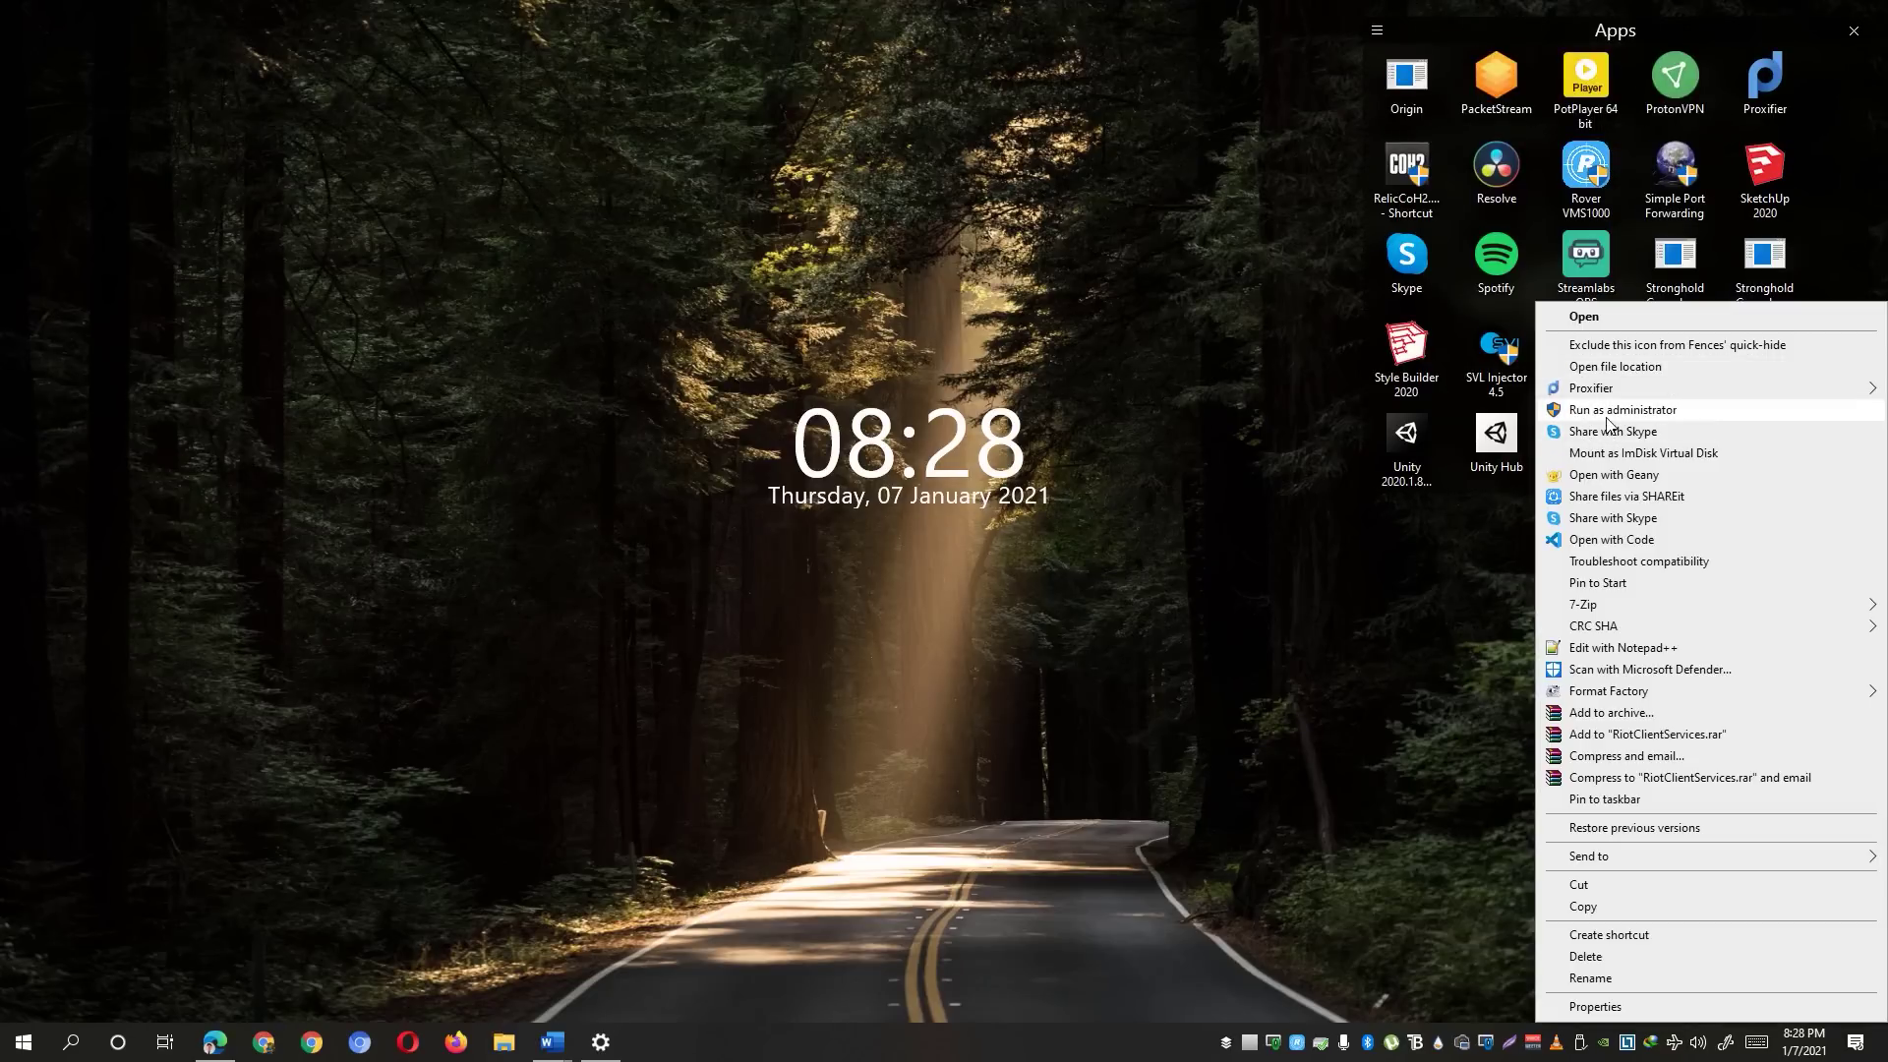
{"action": "left_click", "coordinate": [1623, 410]}
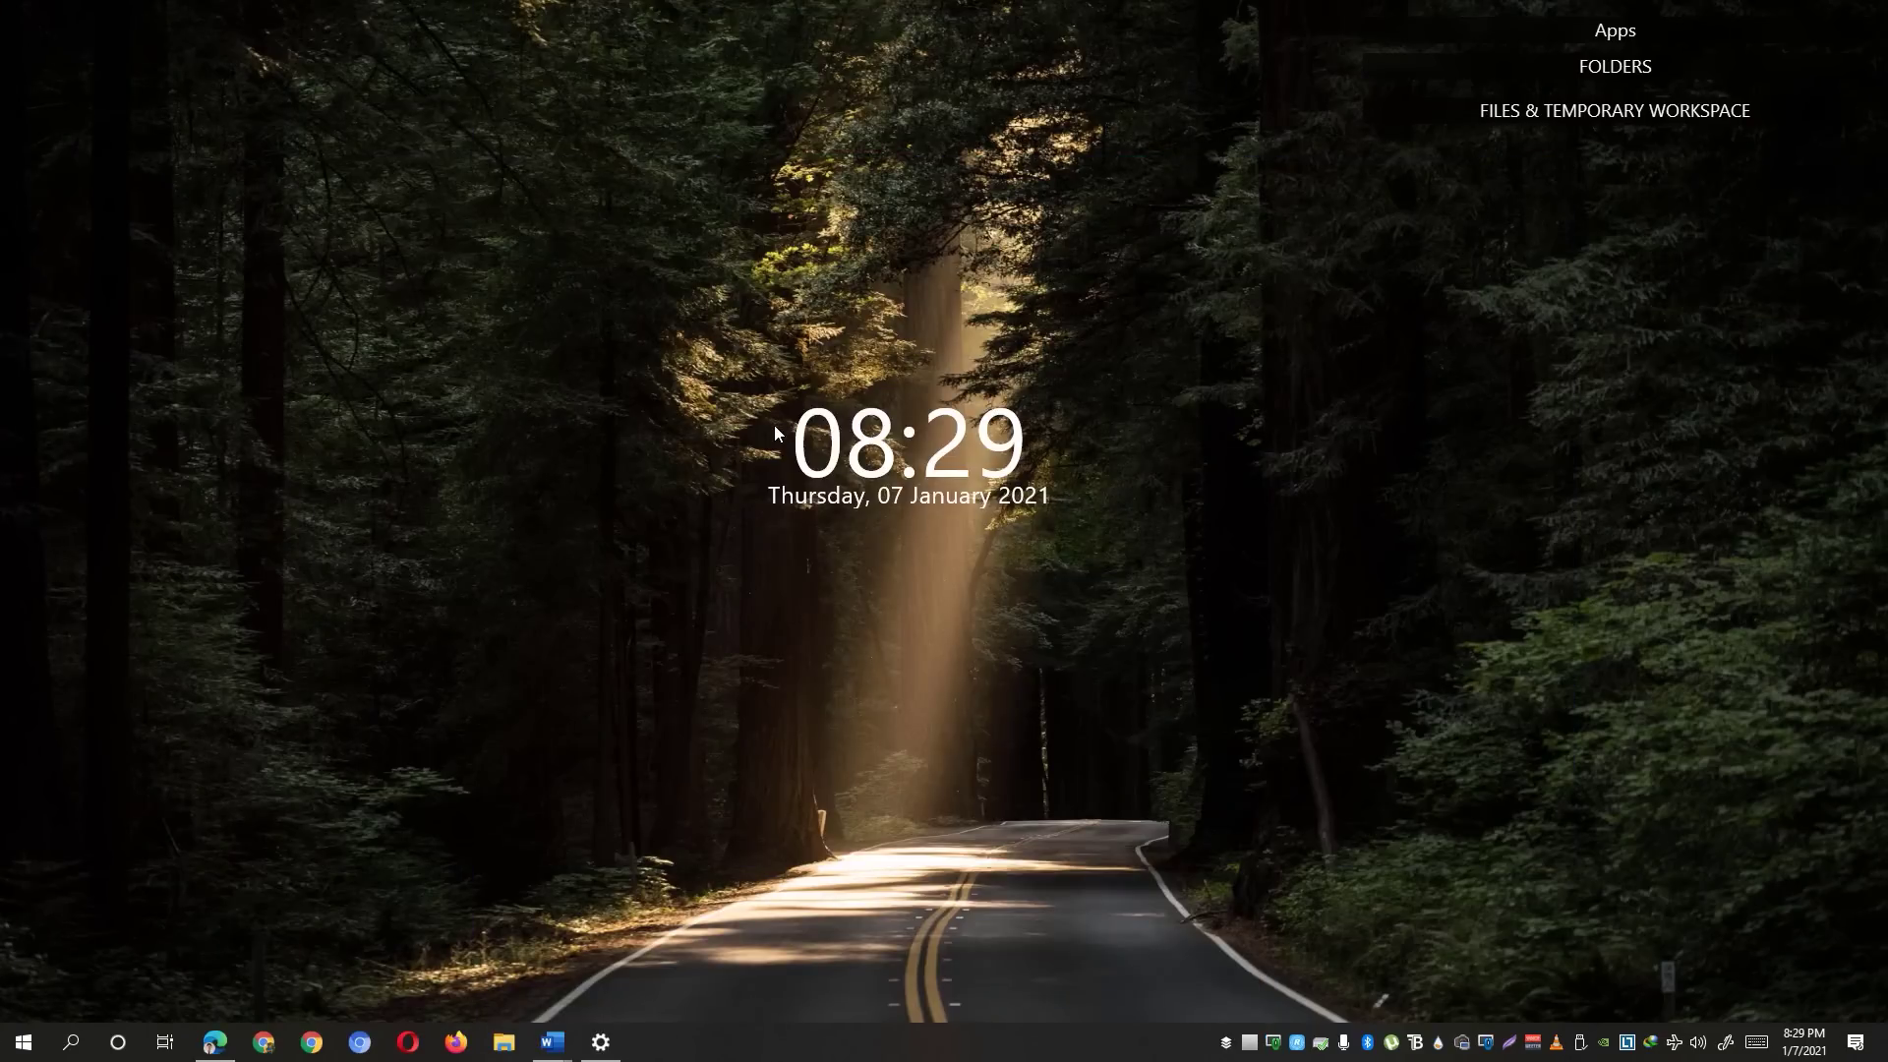
Step: Find msconfig, run System Configuration as administrator and show its list of services
{"action": "left_click", "coordinate": [23, 1041]}
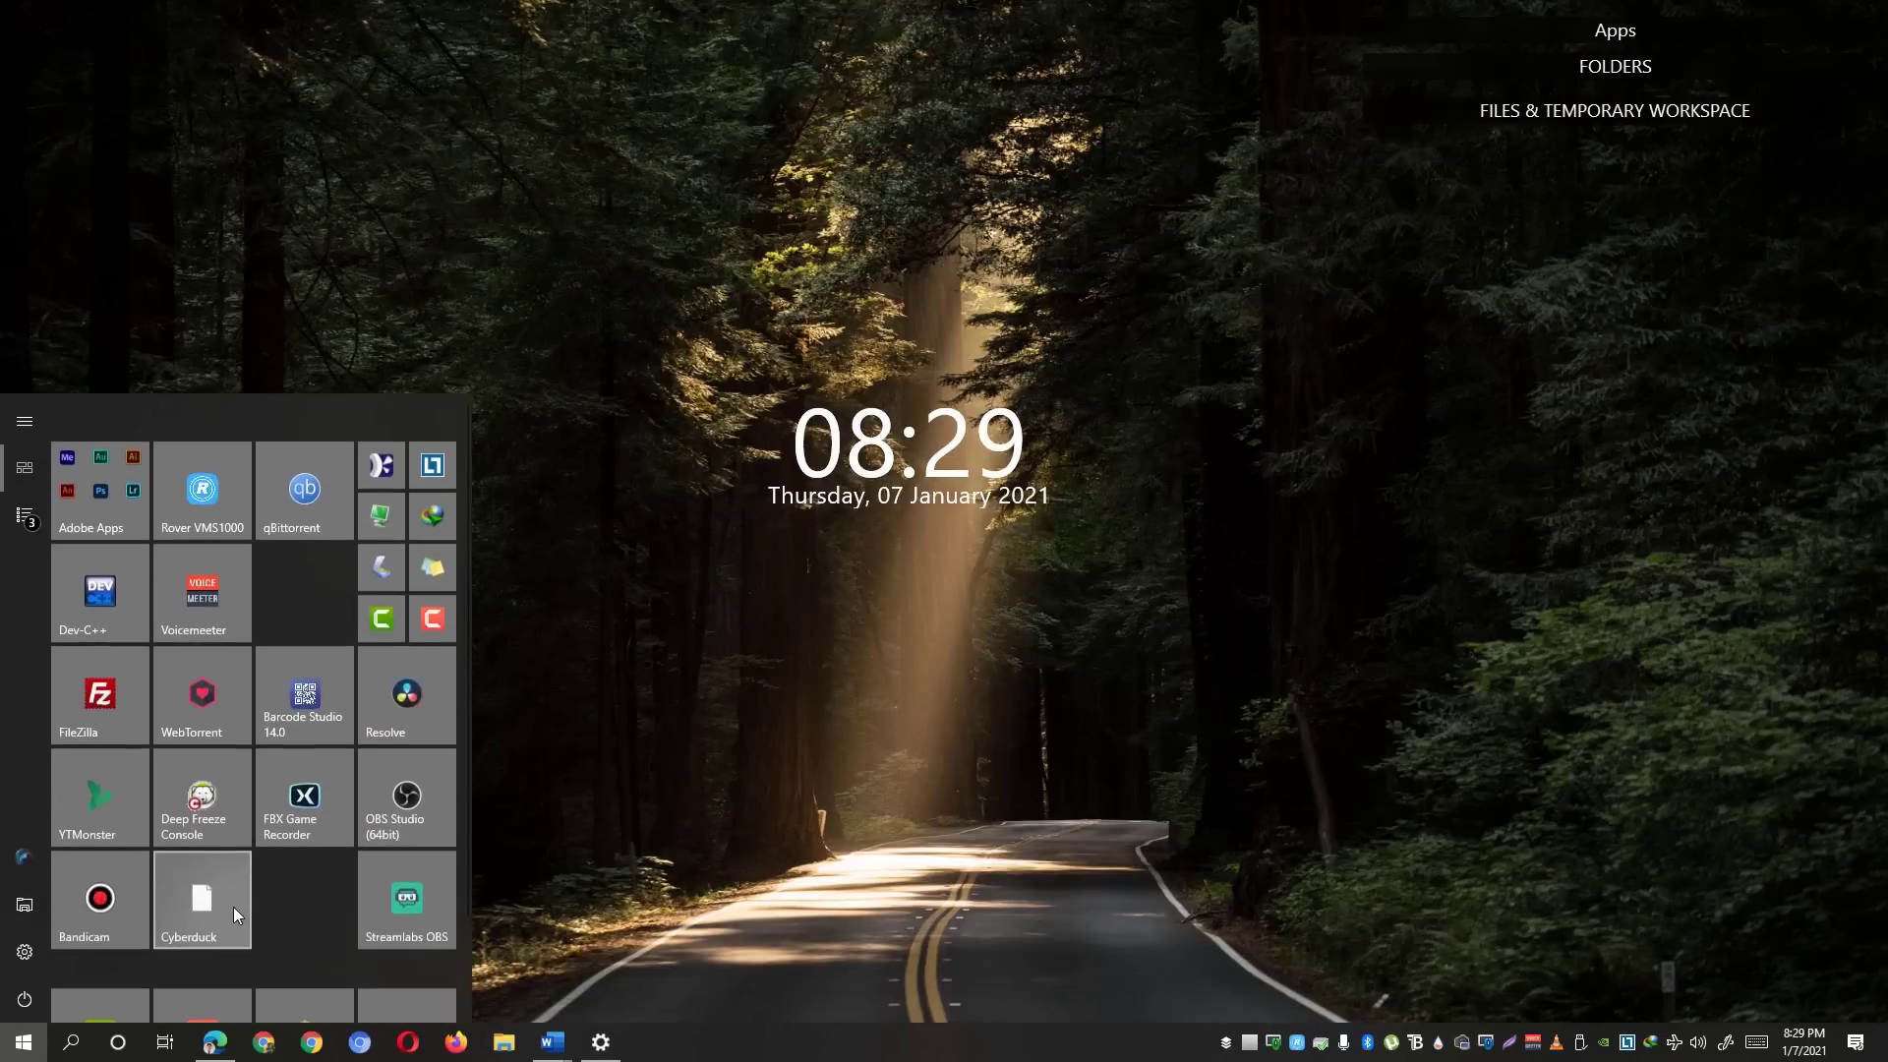
{"action": "type", "text": "msconfig"}
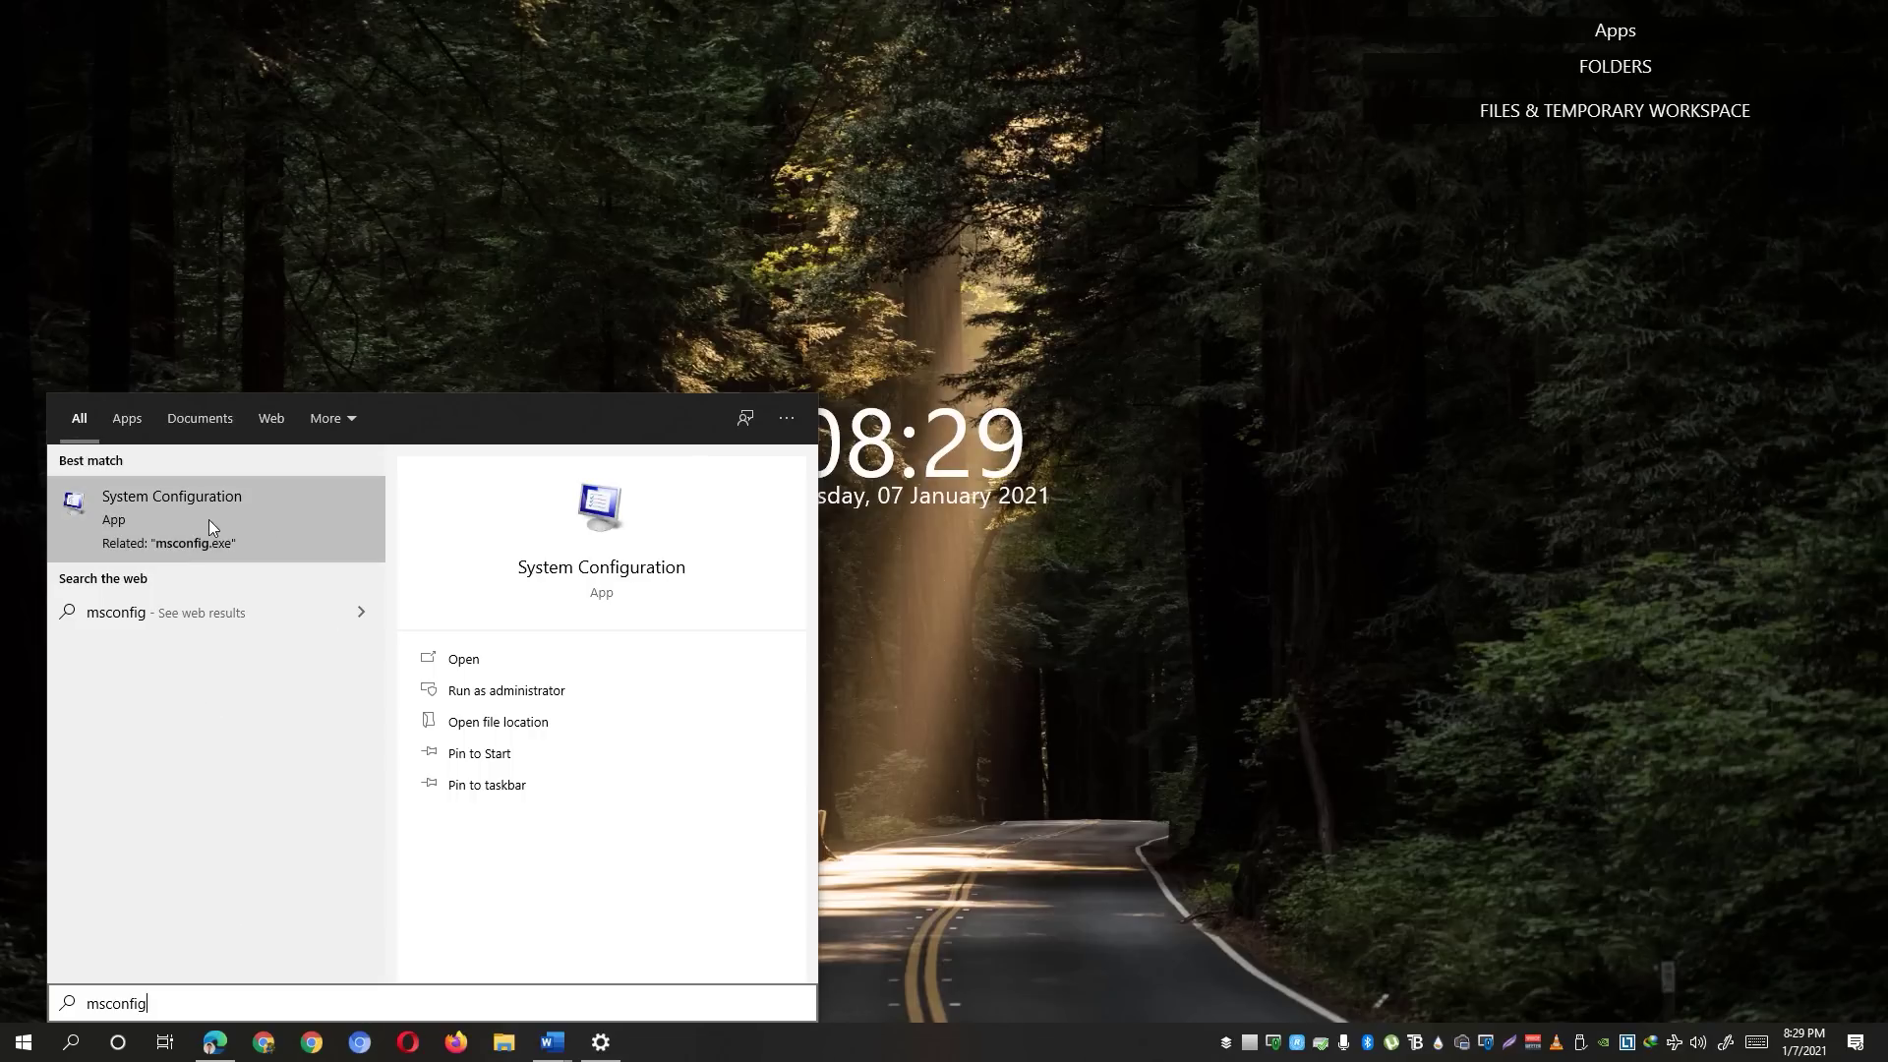
{"action": "right_click", "coordinate": [261, 518]}
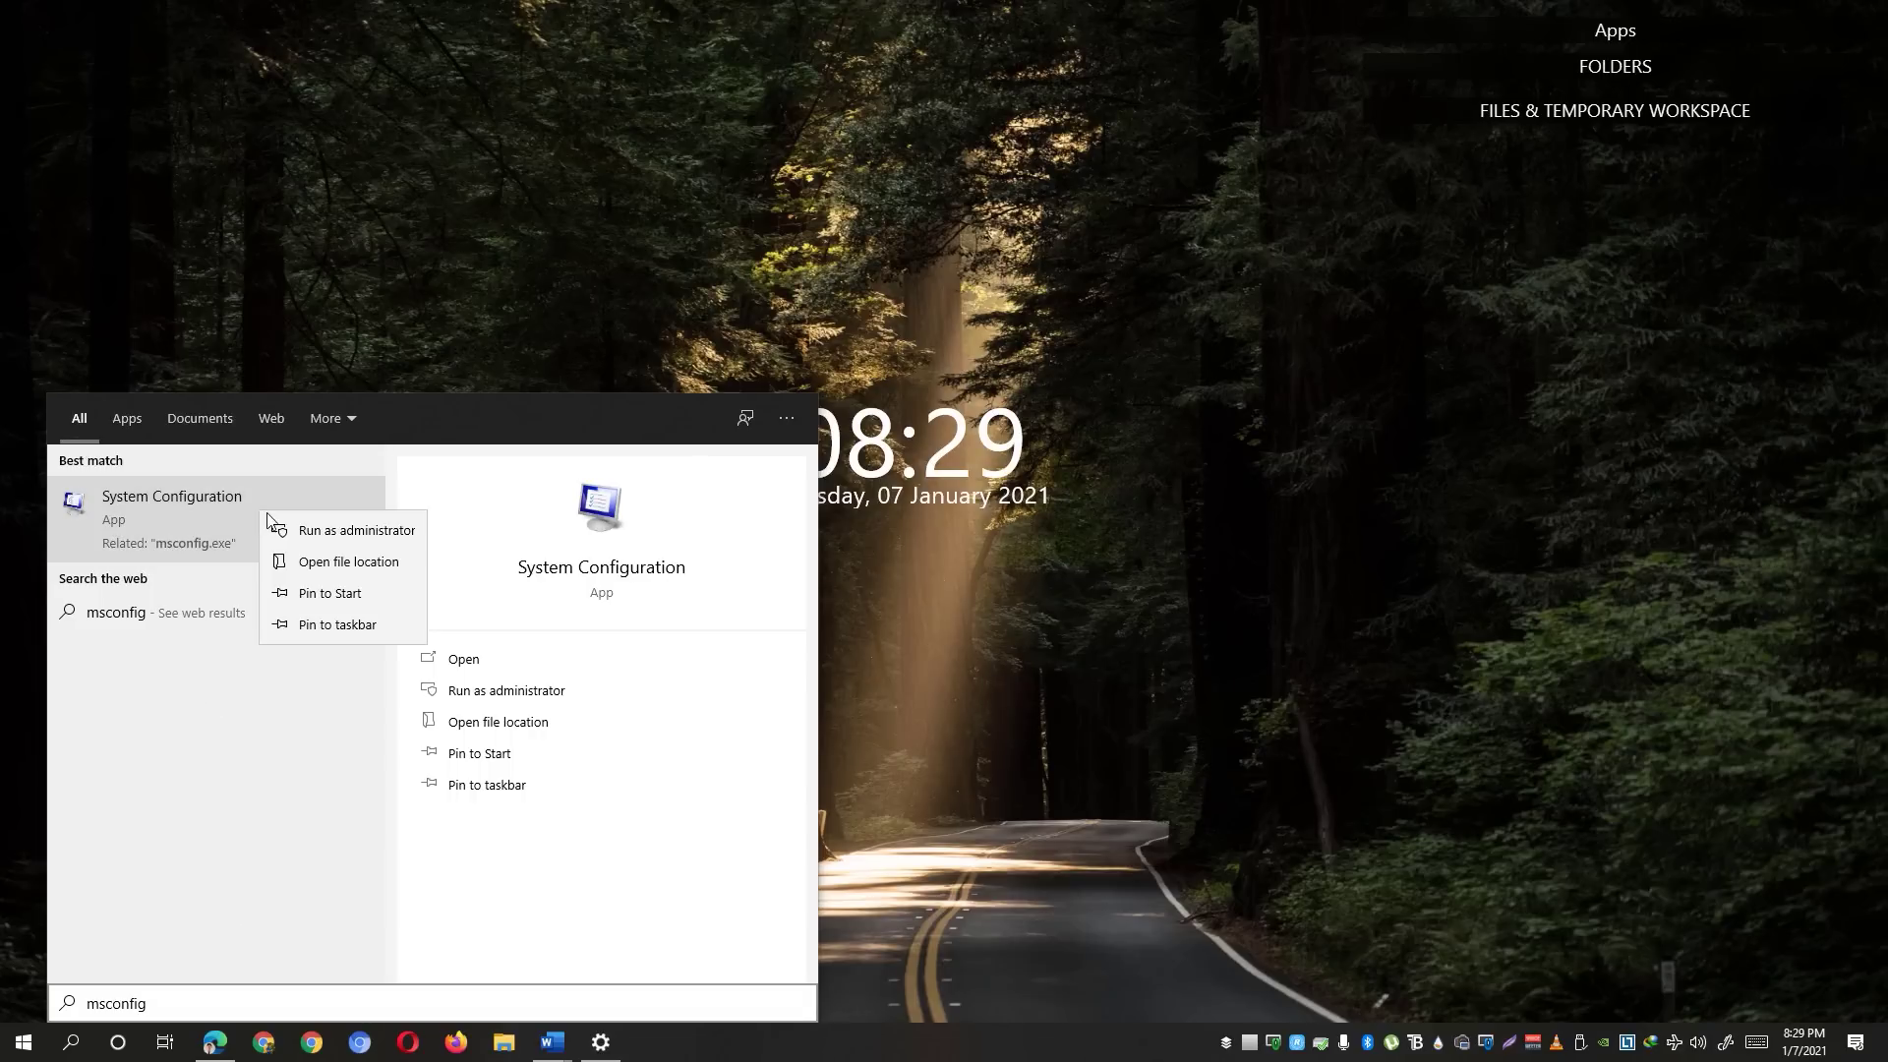
{"action": "left_click", "coordinate": [284, 532]}
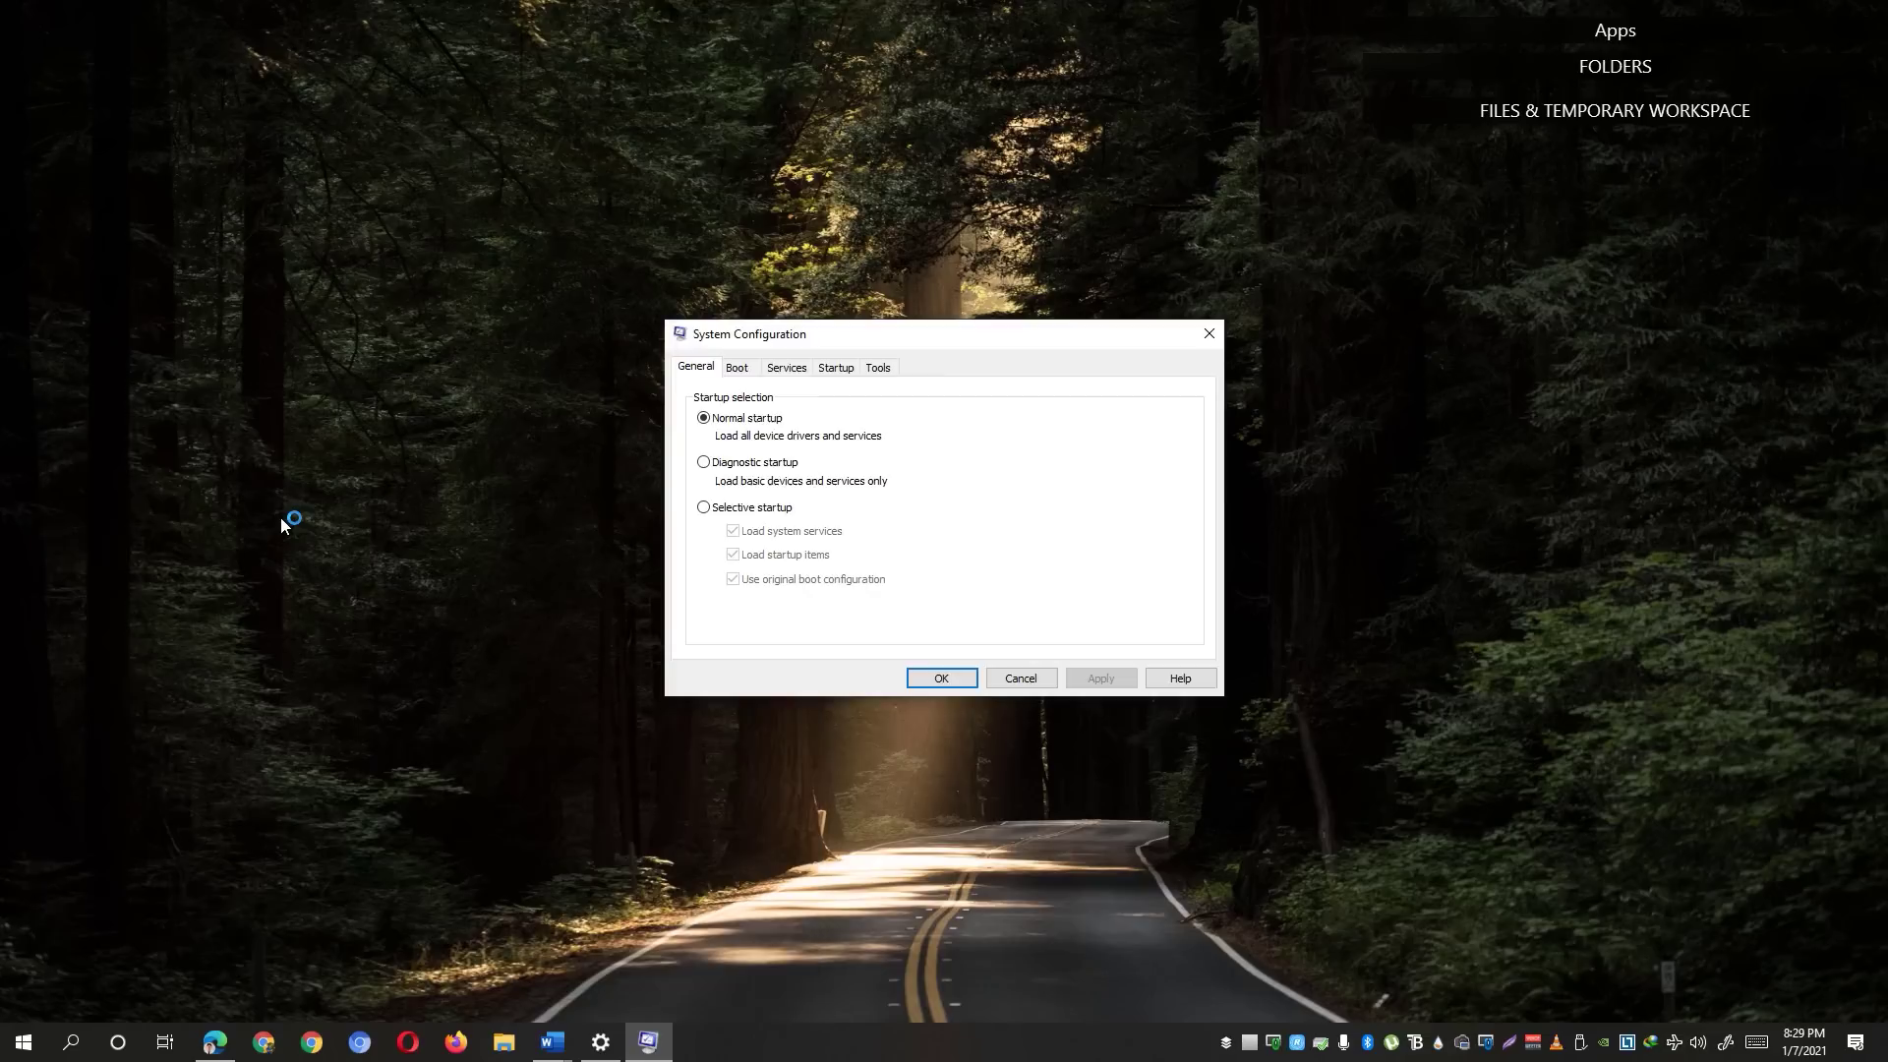
{"action": "key", "text": "ctrl+Tab"}
{"action": "key", "text": "ctrl+Tab"}
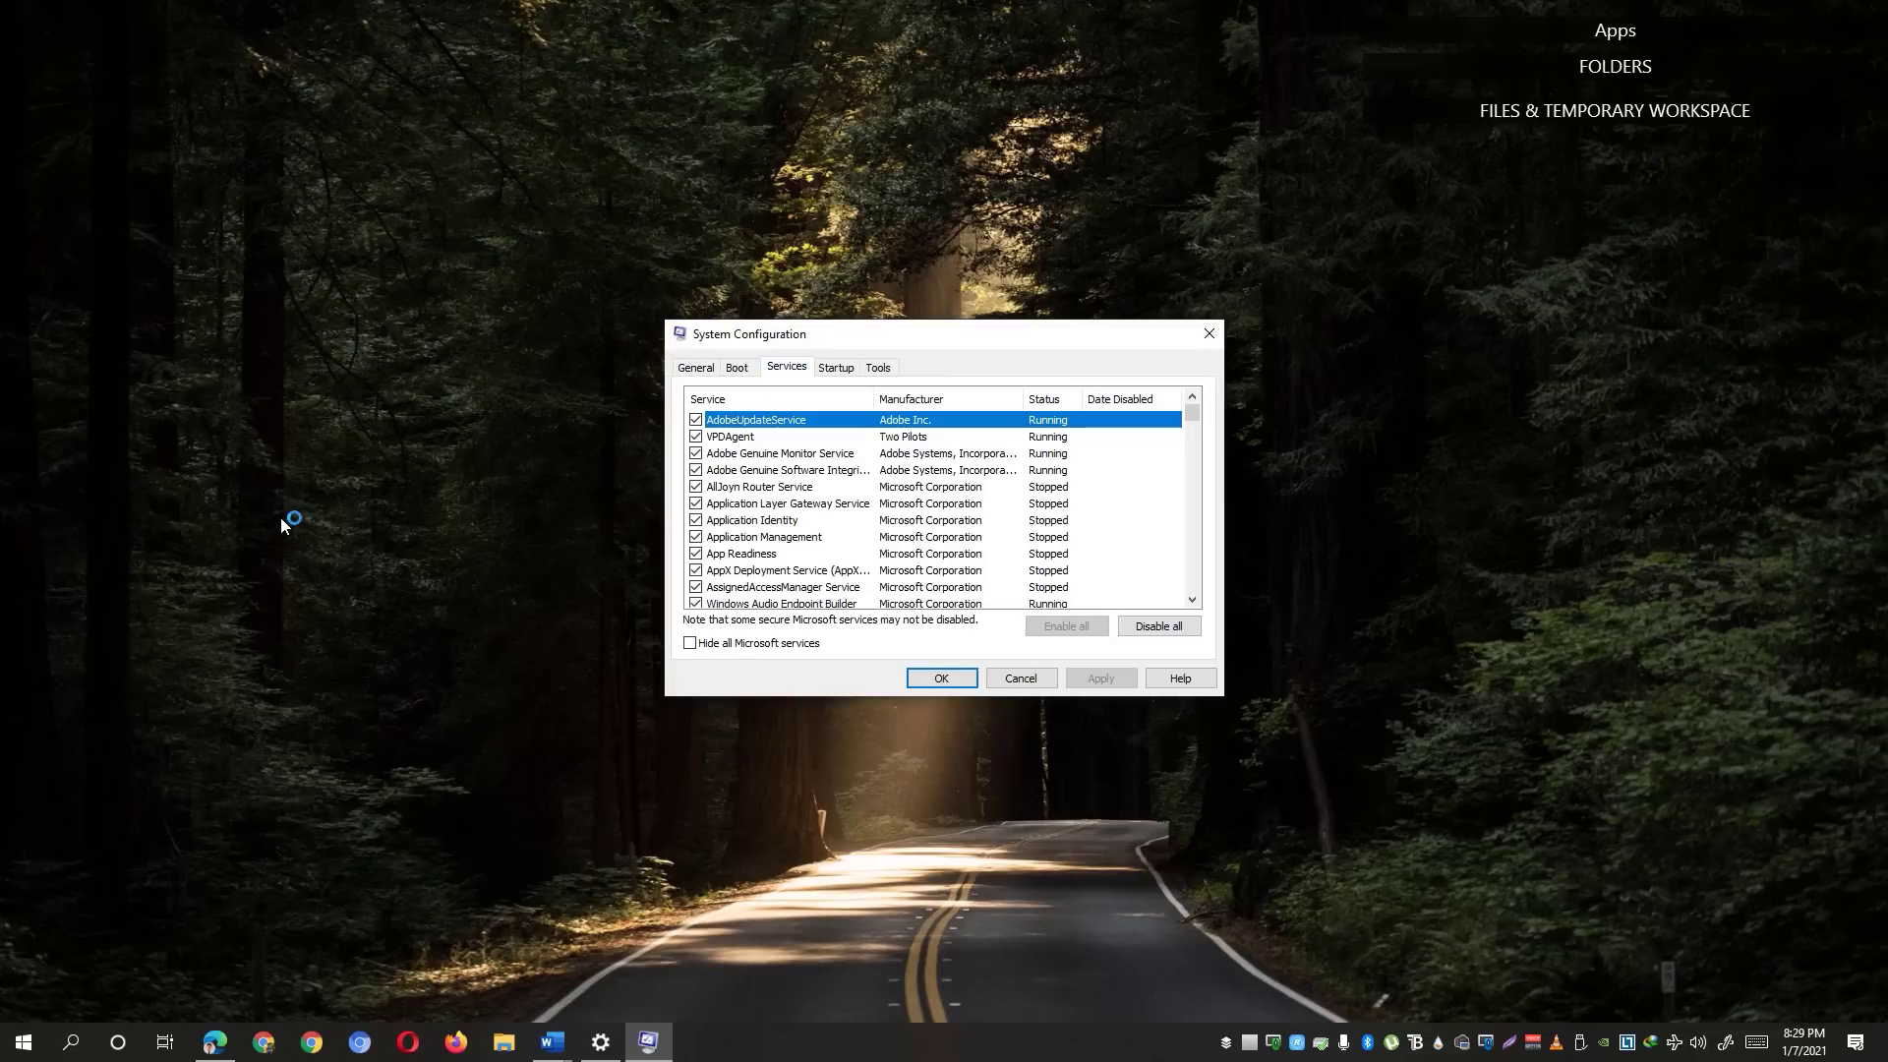
Step: Enable the Riot Games vgc service in System Configuration, apply the change and dismiss the restart prompt
{"action": "scroll", "coordinate": [942, 511], "scroll_direction": "down", "scroll_amount": 20}
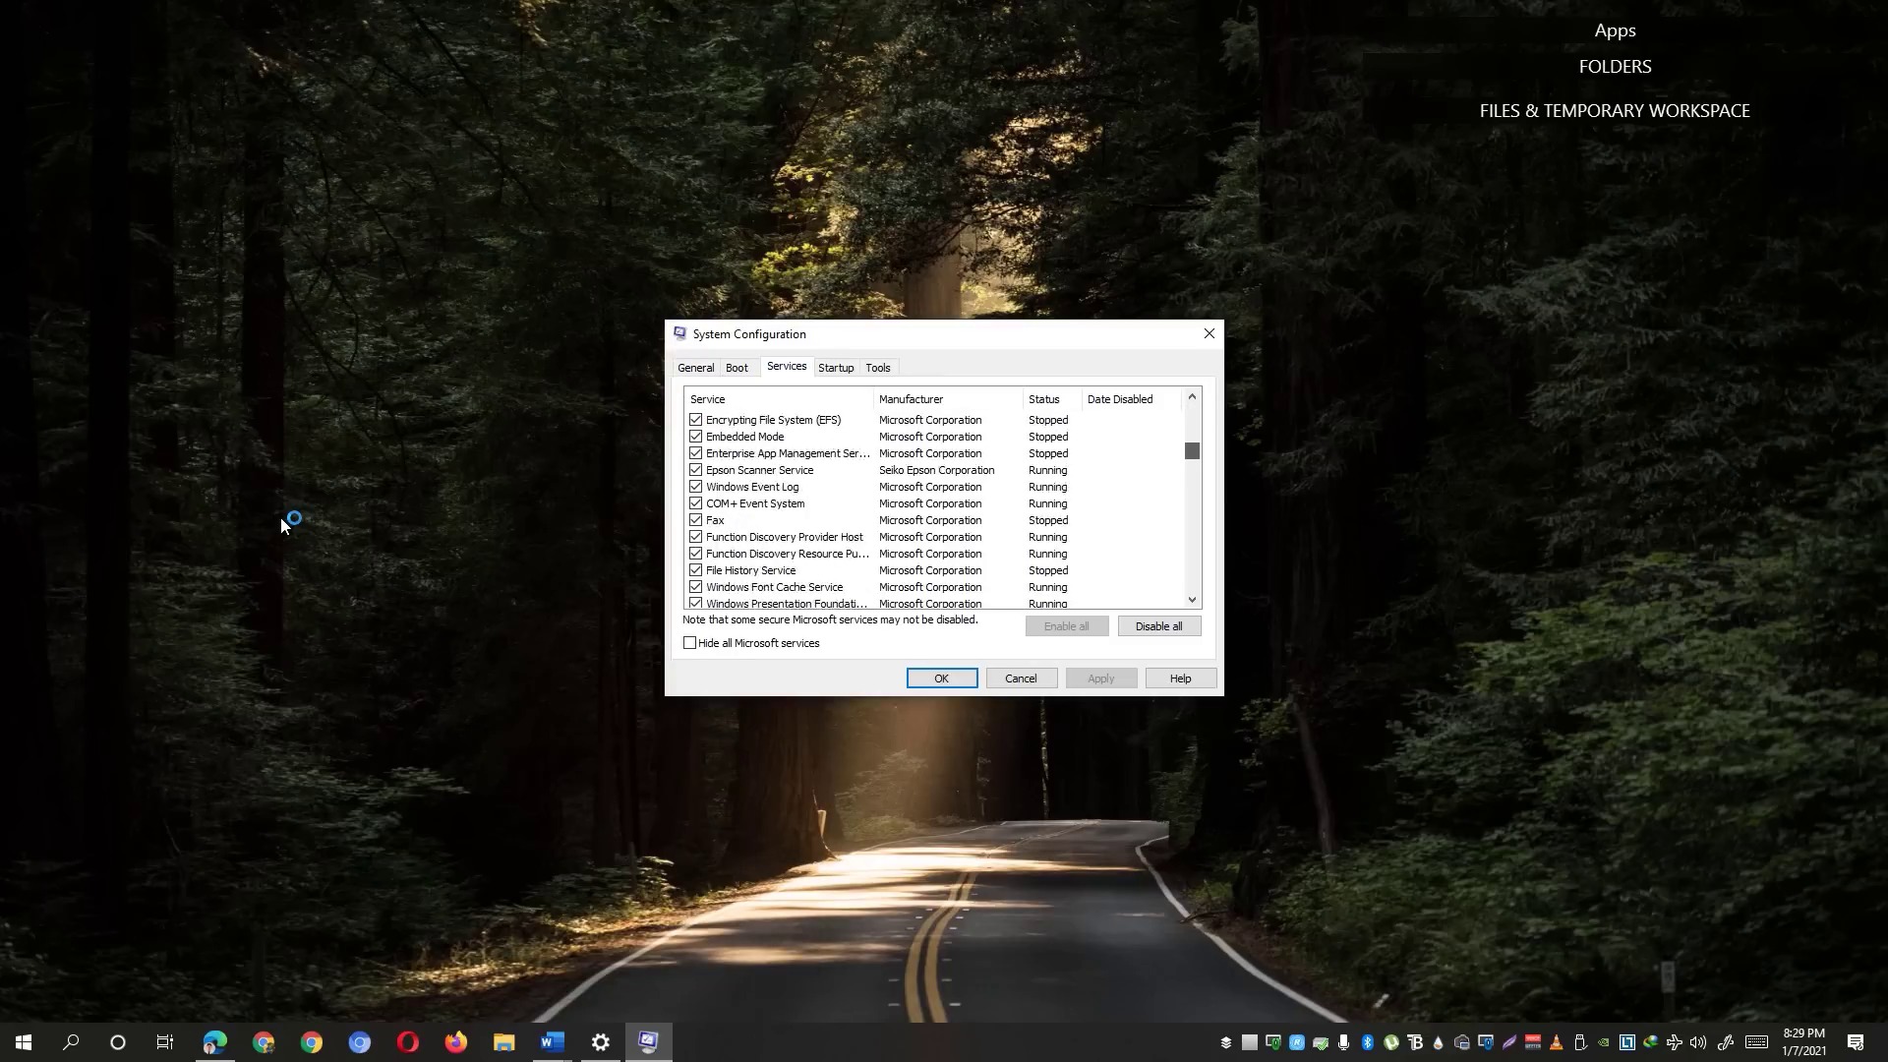
{"action": "scroll", "coordinate": [942, 511], "scroll_direction": "down", "scroll_amount": 3}
{"action": "key", "text": "Down"}
{"action": "key", "text": "Down"}
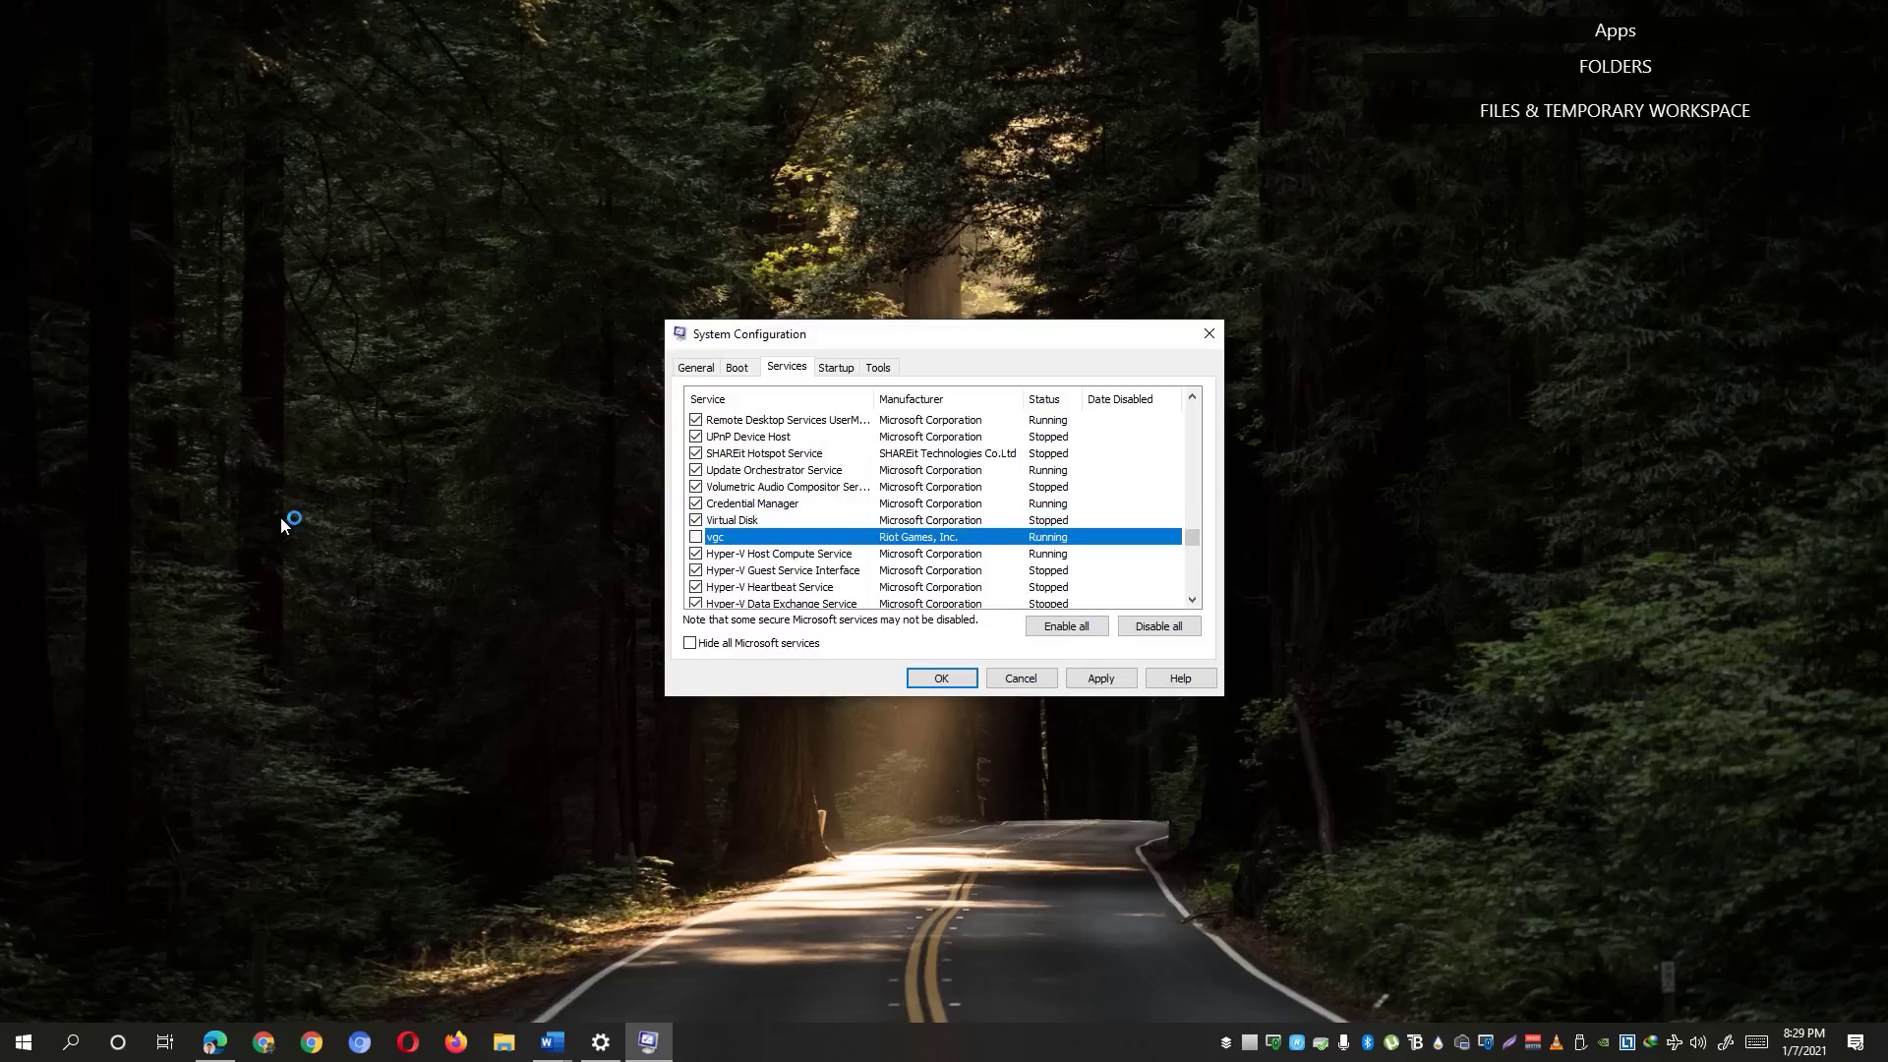
{"action": "key", "text": "space"}
{"action": "key", "text": "space"}
{"action": "key", "text": "space"}
{"action": "key", "text": "alt+a"}
{"action": "key", "text": "Return"}
{"action": "key", "text": "Left"}
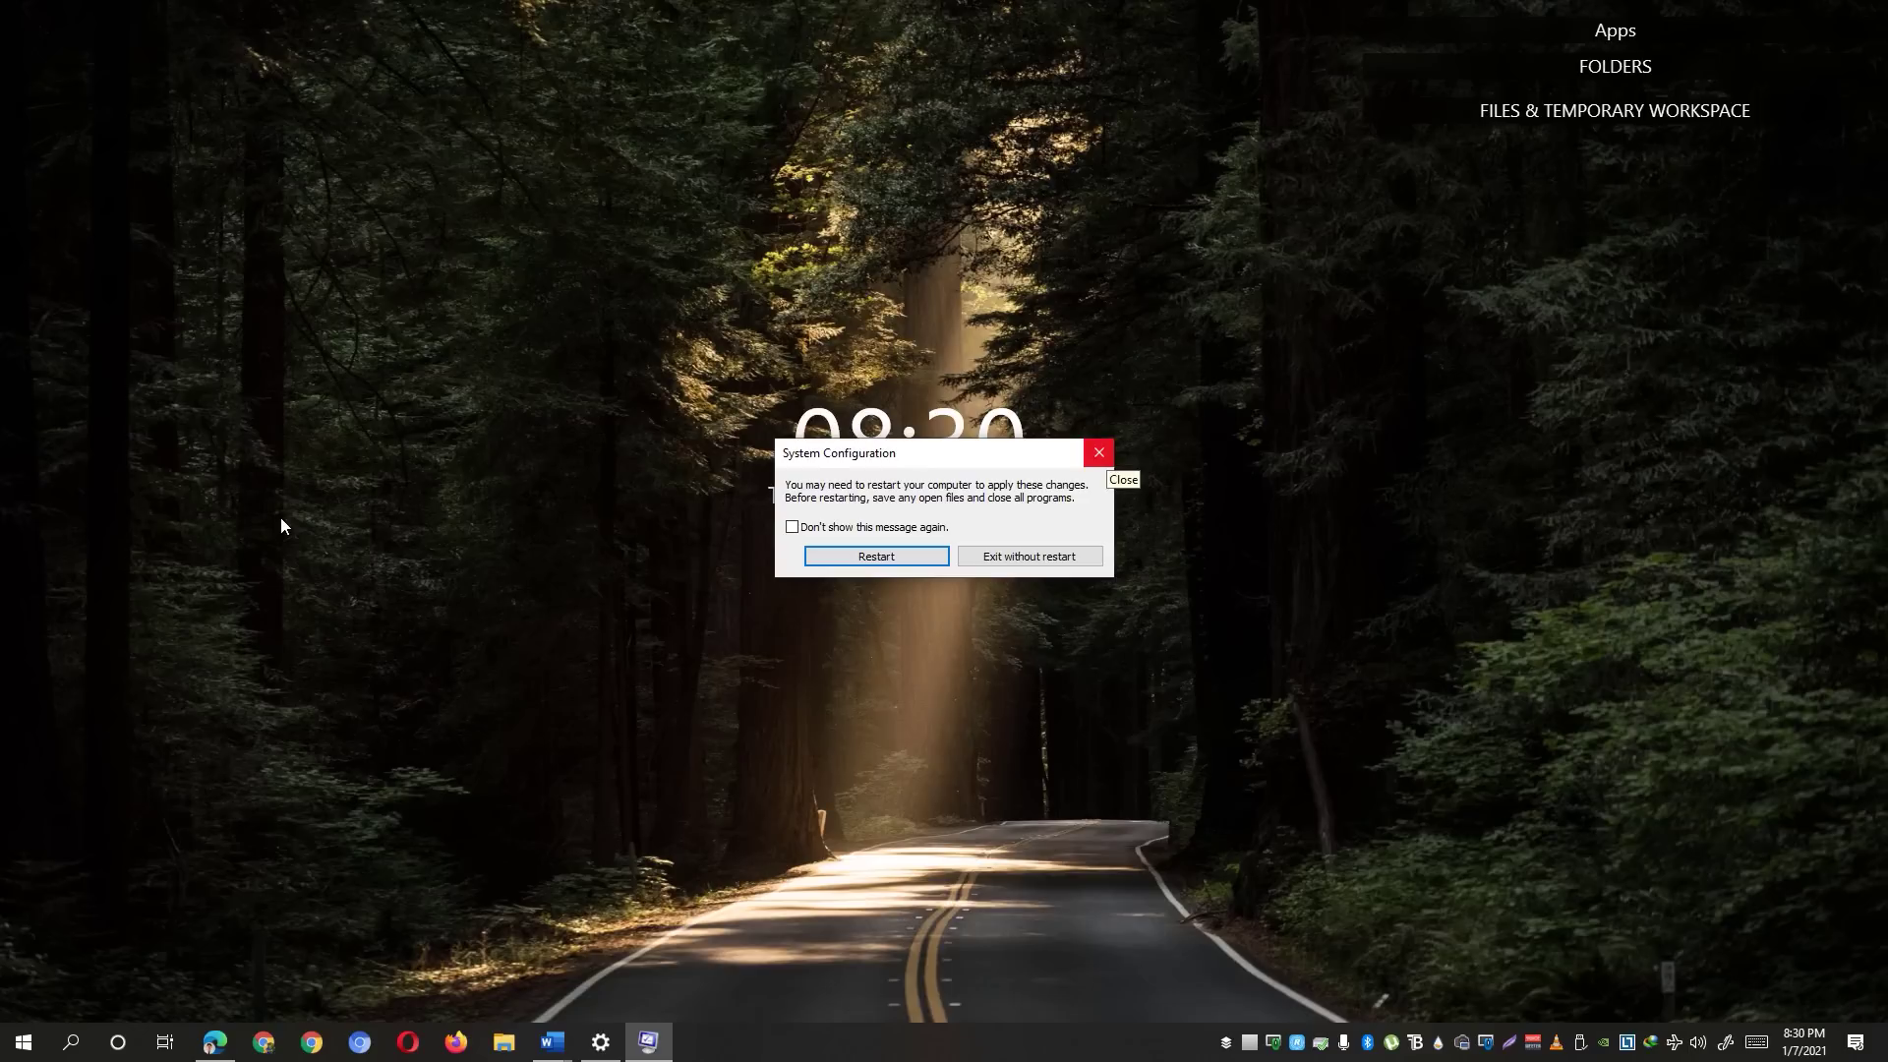
{"action": "left_click", "coordinate": [1098, 451]}
Step: Launch VALORANT as administrator to test it, and close its sign-in window
{"action": "mouse_move", "coordinate": [1443, 33]}
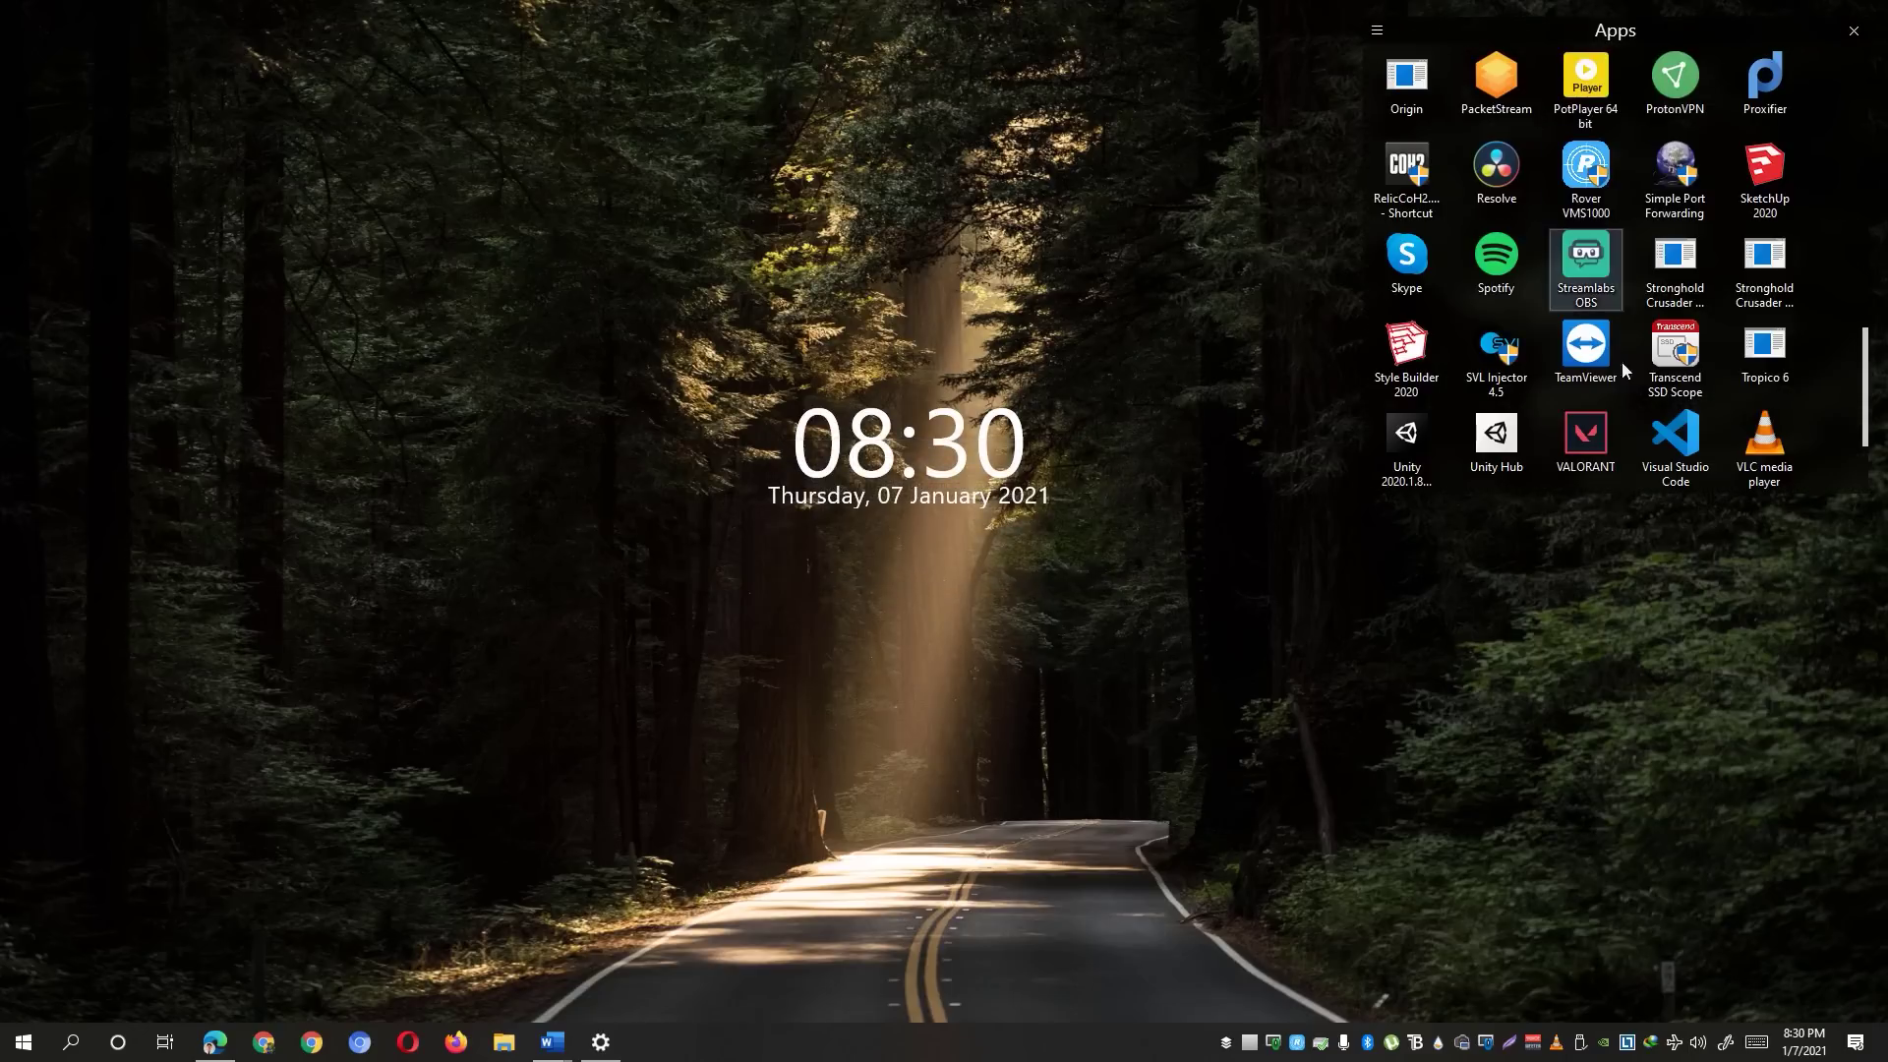
{"action": "right_click", "coordinate": [1563, 437]}
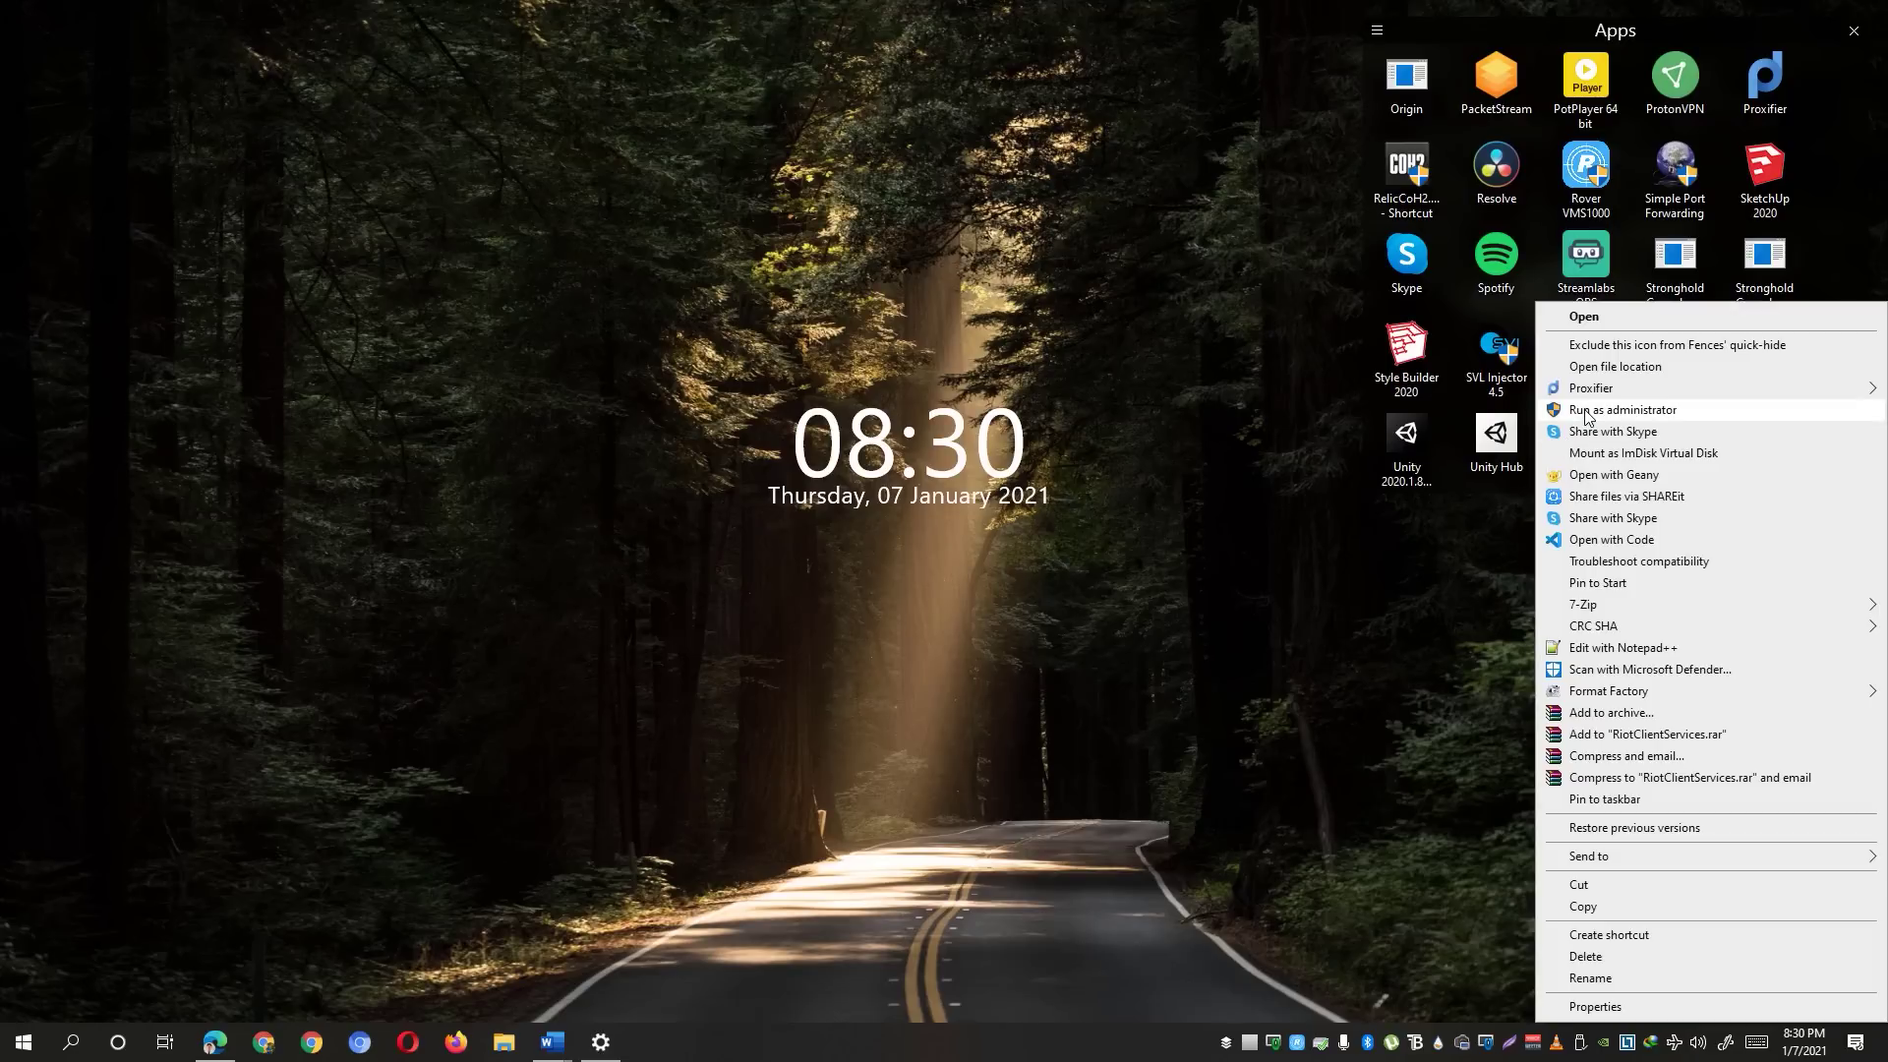
{"action": "left_click", "coordinate": [1584, 411]}
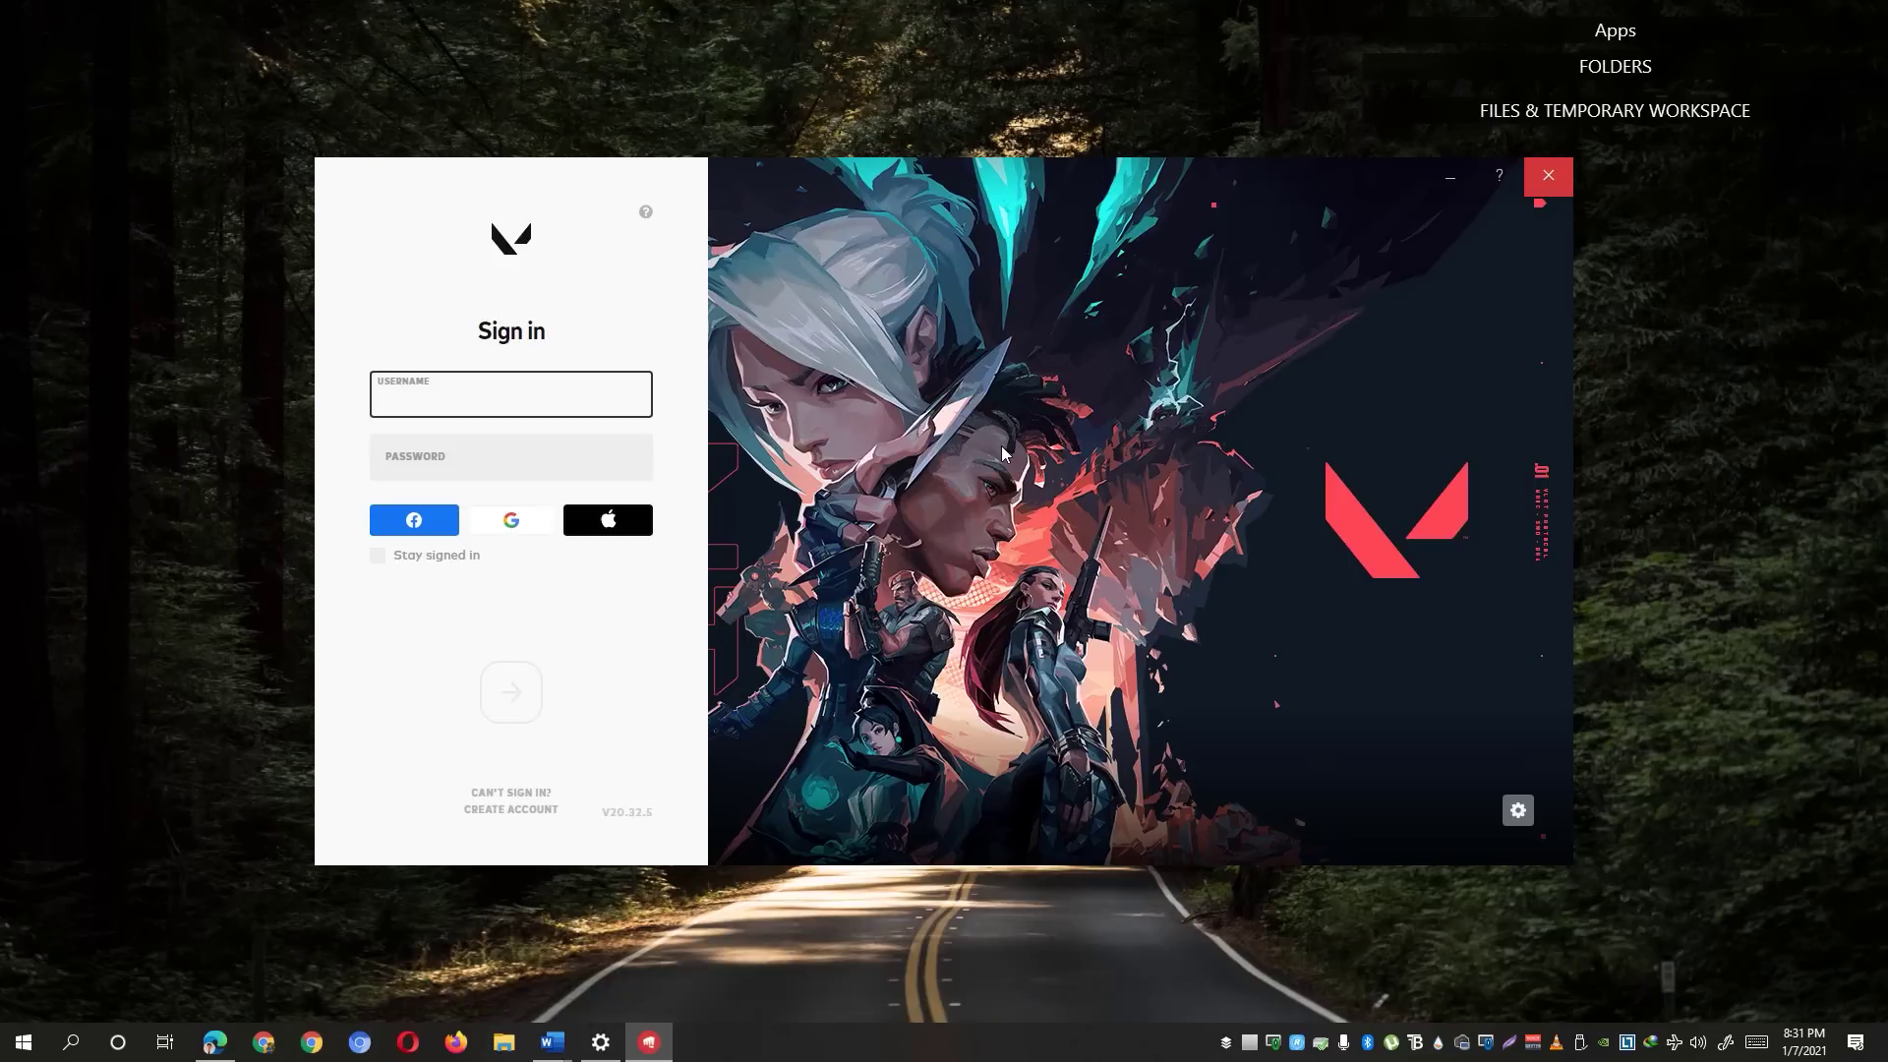
{"action": "left_click", "coordinate": [1547, 177]}
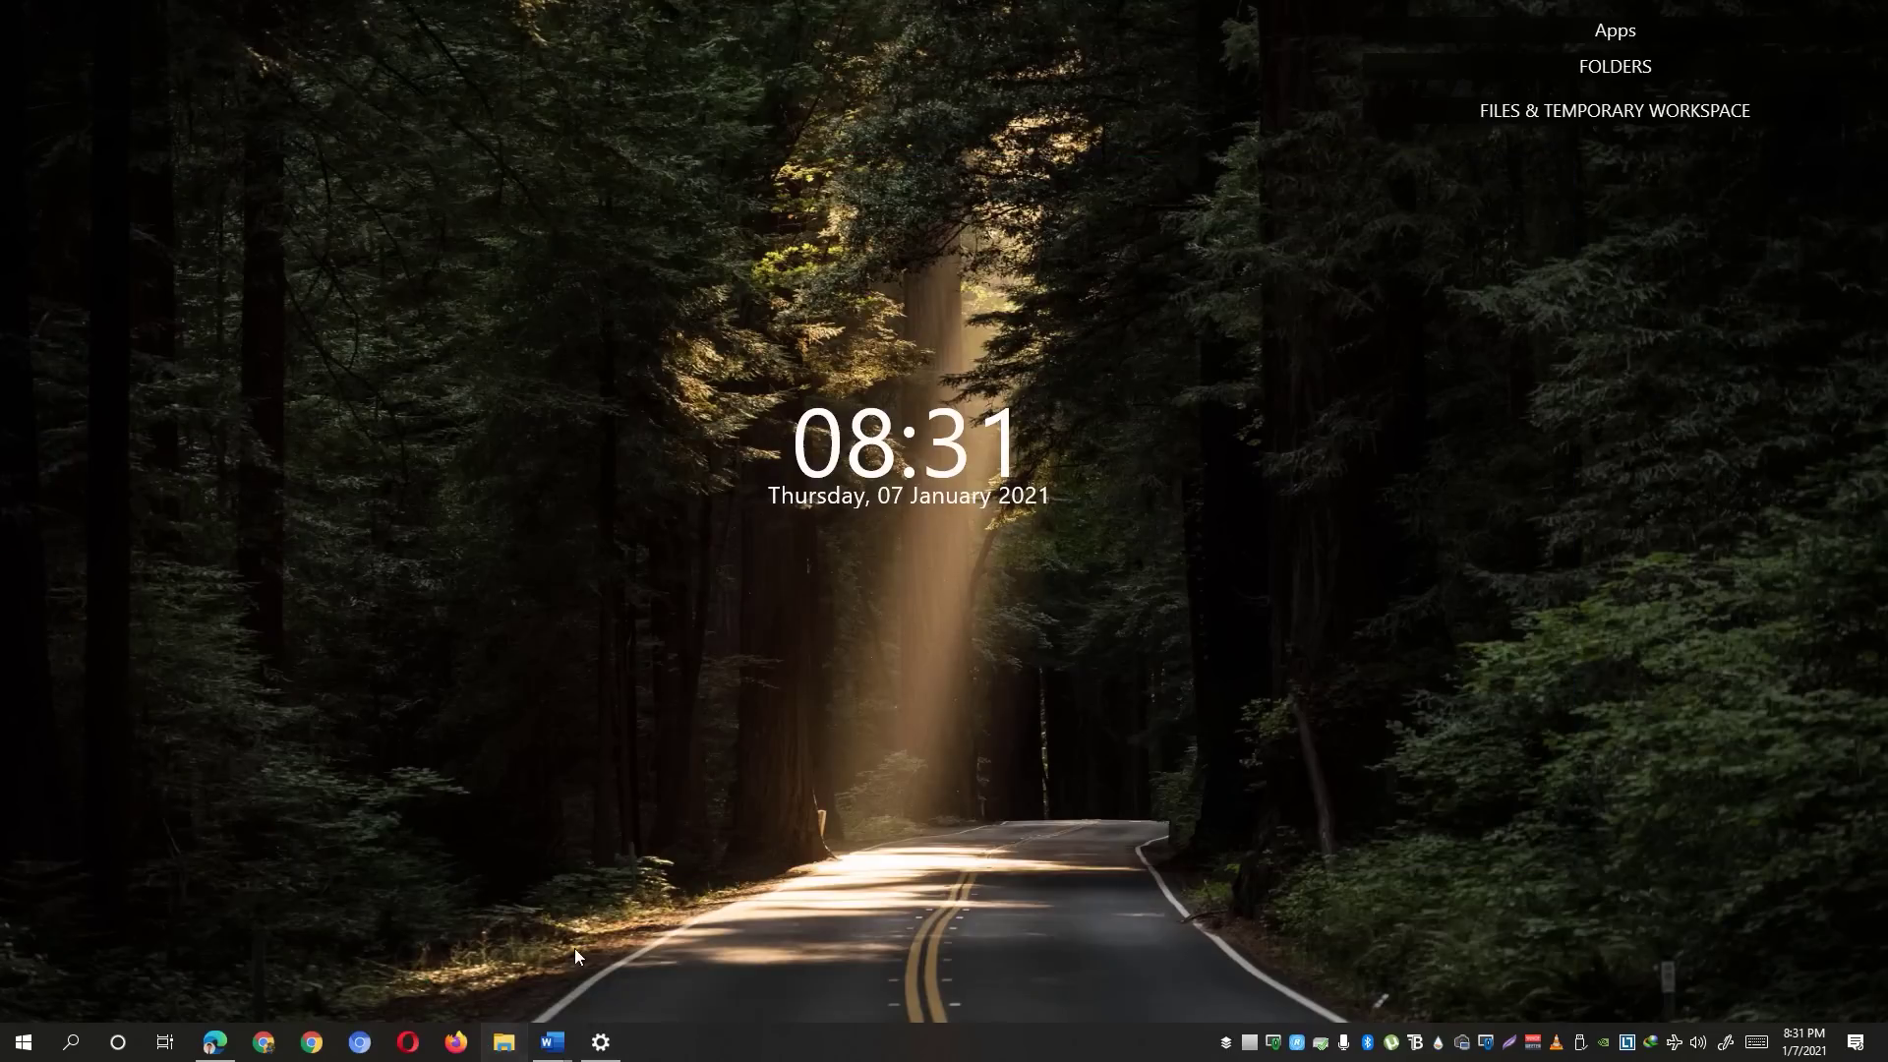
Step: Open File Explorer and go to the %localappdata% folder
{"action": "left_click", "coordinate": [521, 1047]}
{"action": "left_click", "coordinate": [1002, 346]}
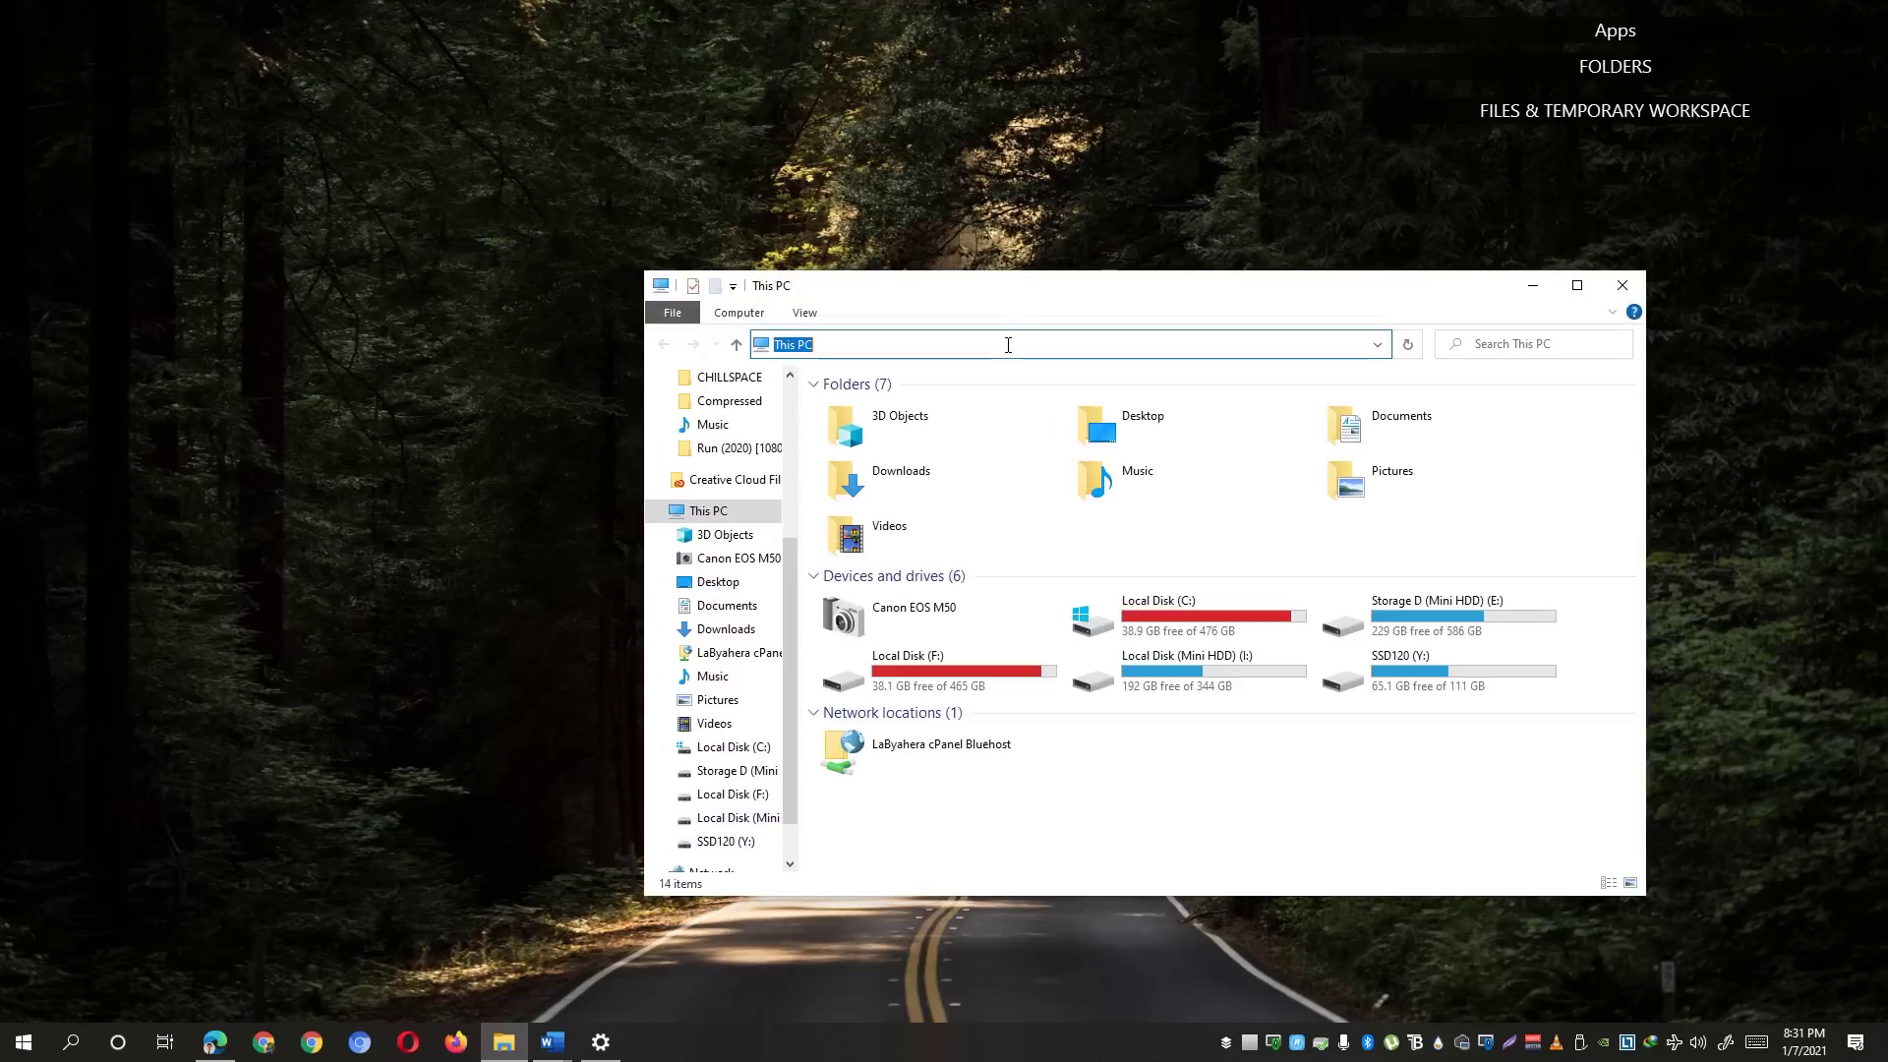
{"action": "type", "text": "%localappdata%"}
{"action": "key", "text": "Return"}
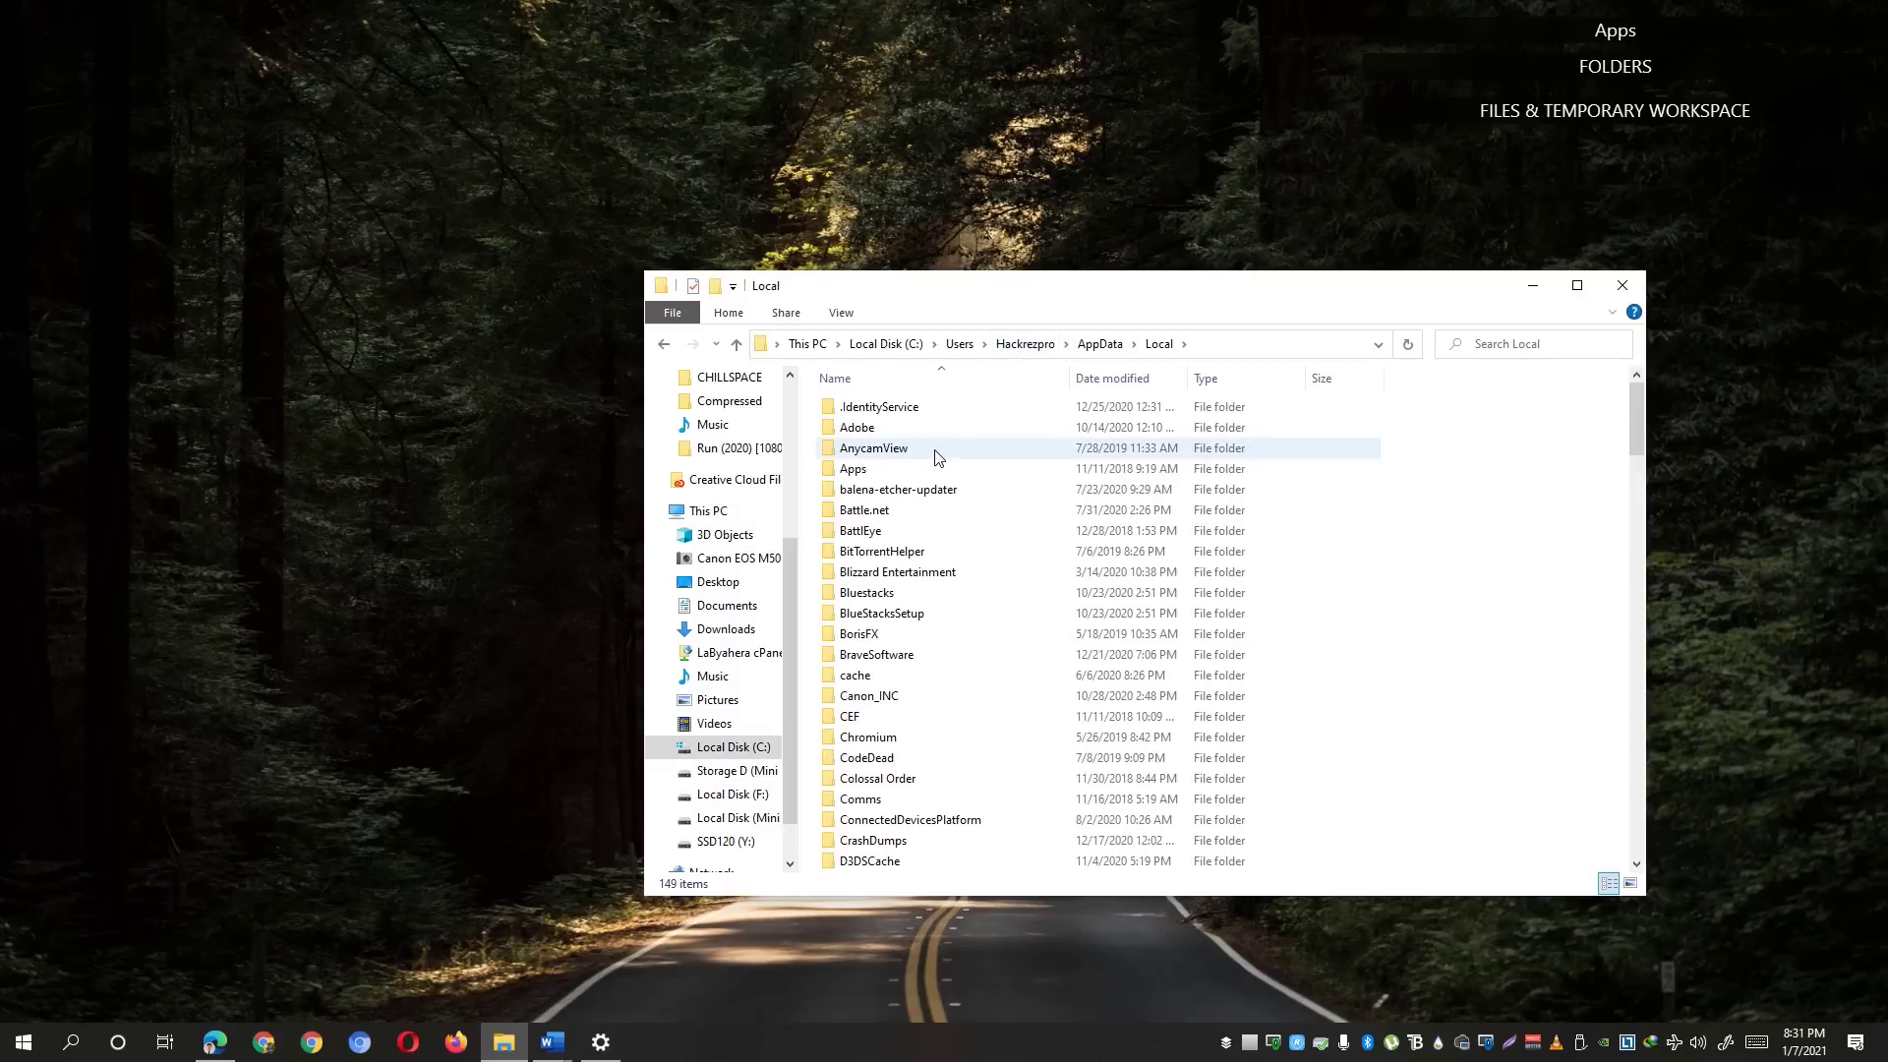
Step: Open the Data folder inside Riot Games > Riot Client
{"action": "scroll", "coordinate": [988, 550], "scroll_direction": "down", "scroll_amount": 15}
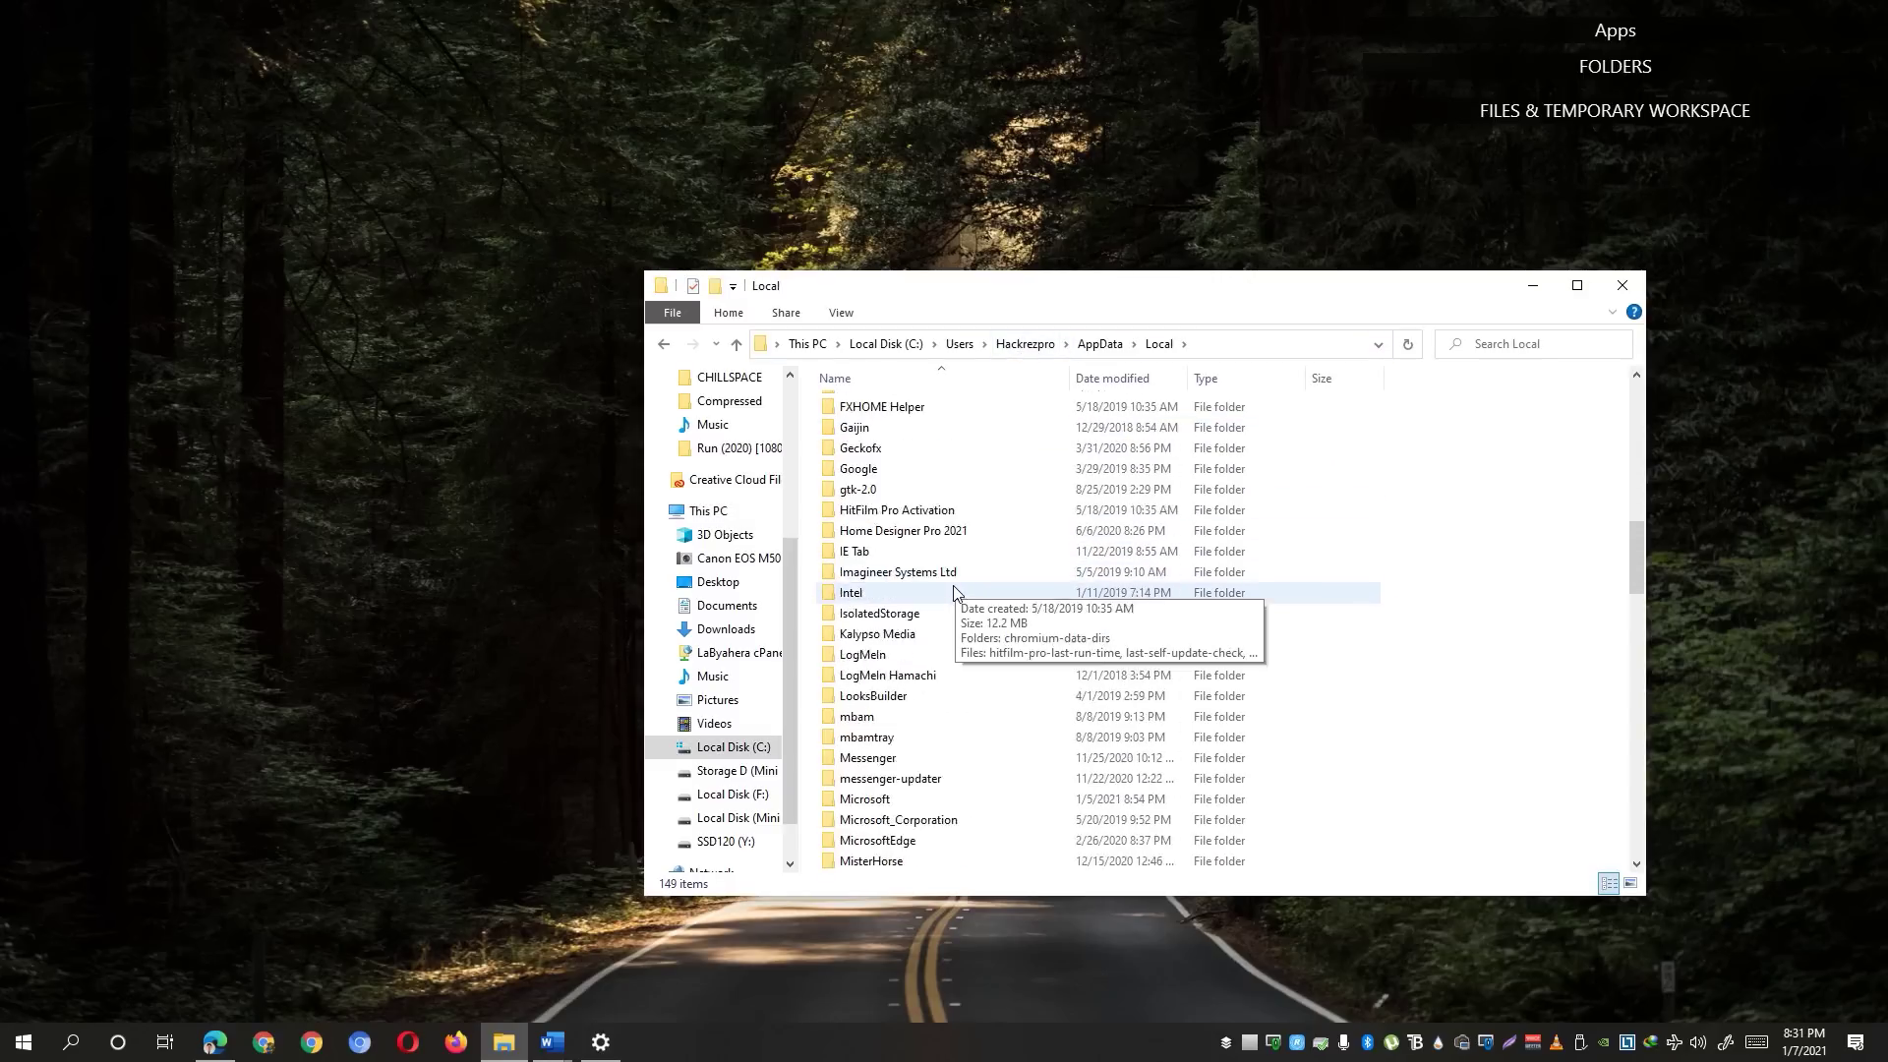
{"action": "scroll", "coordinate": [949, 593], "scroll_direction": "down", "scroll_amount": 8}
{"action": "left_click", "coordinate": [900, 736]}
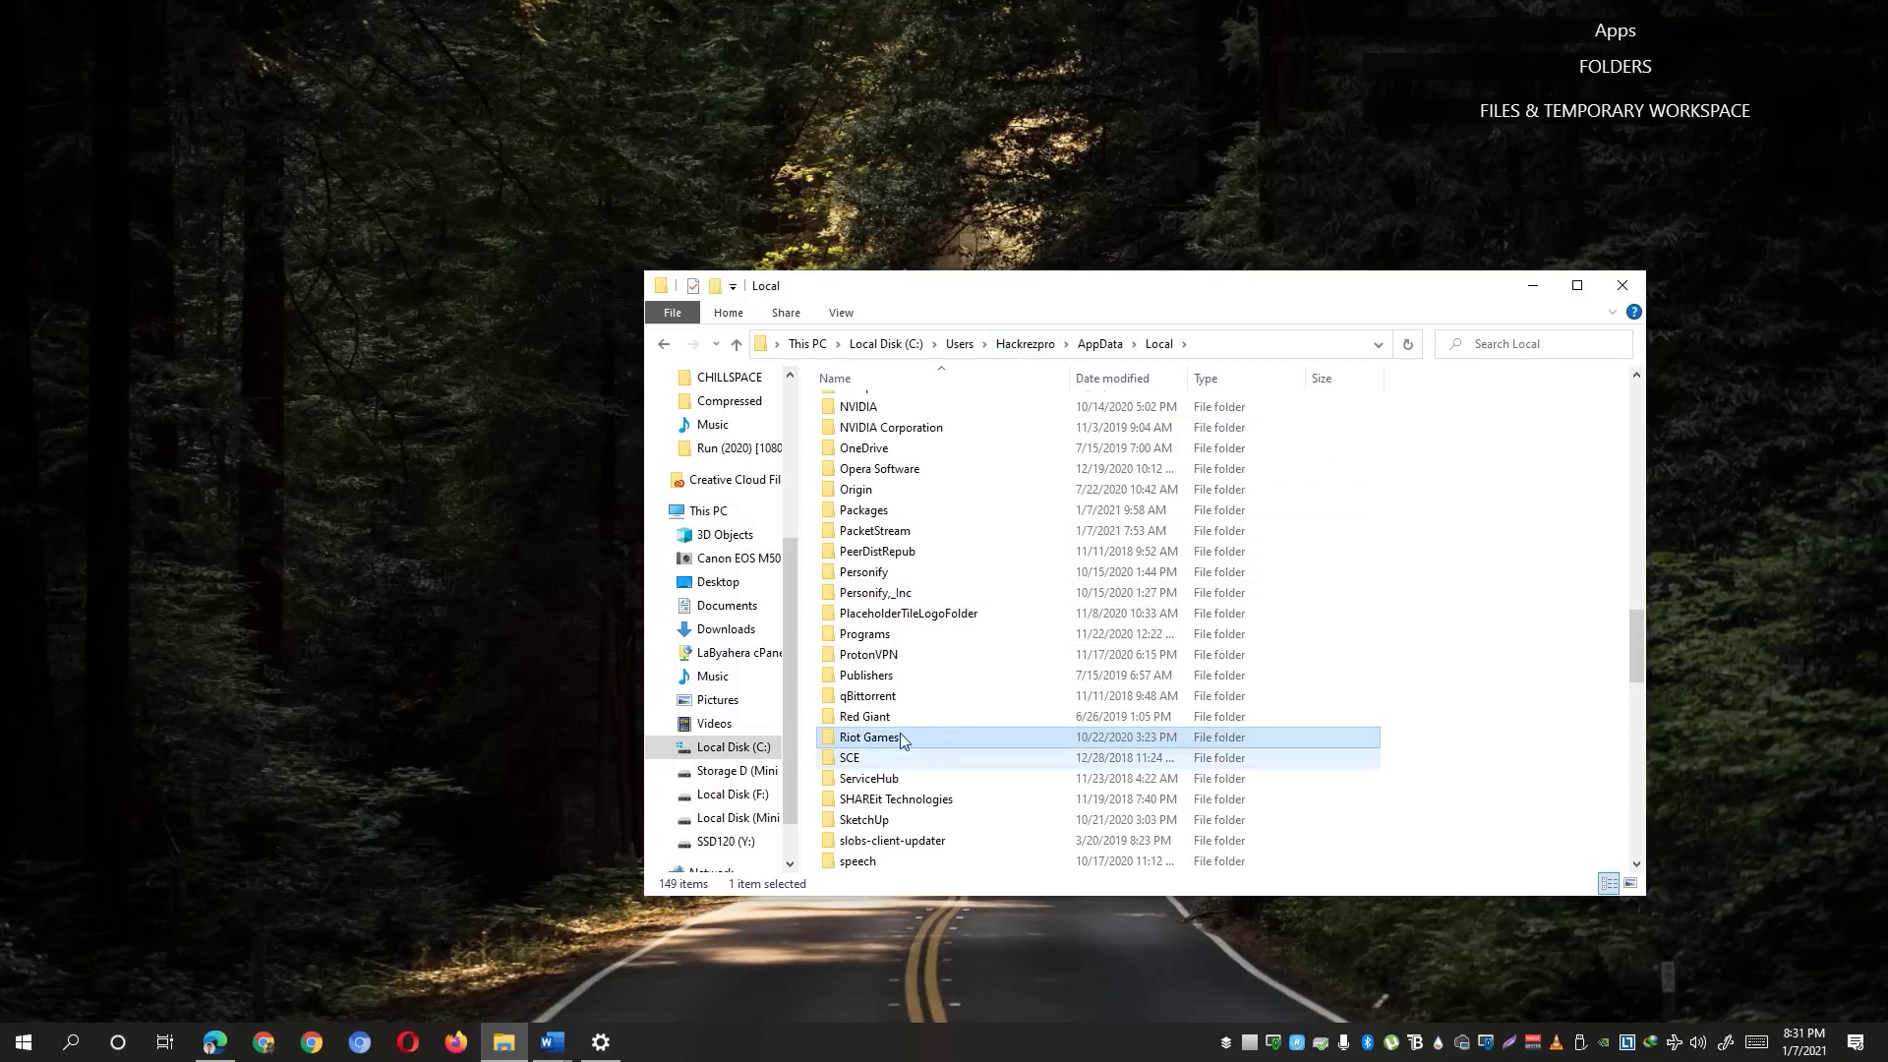
{"action": "double_click", "coordinate": [866, 745]}
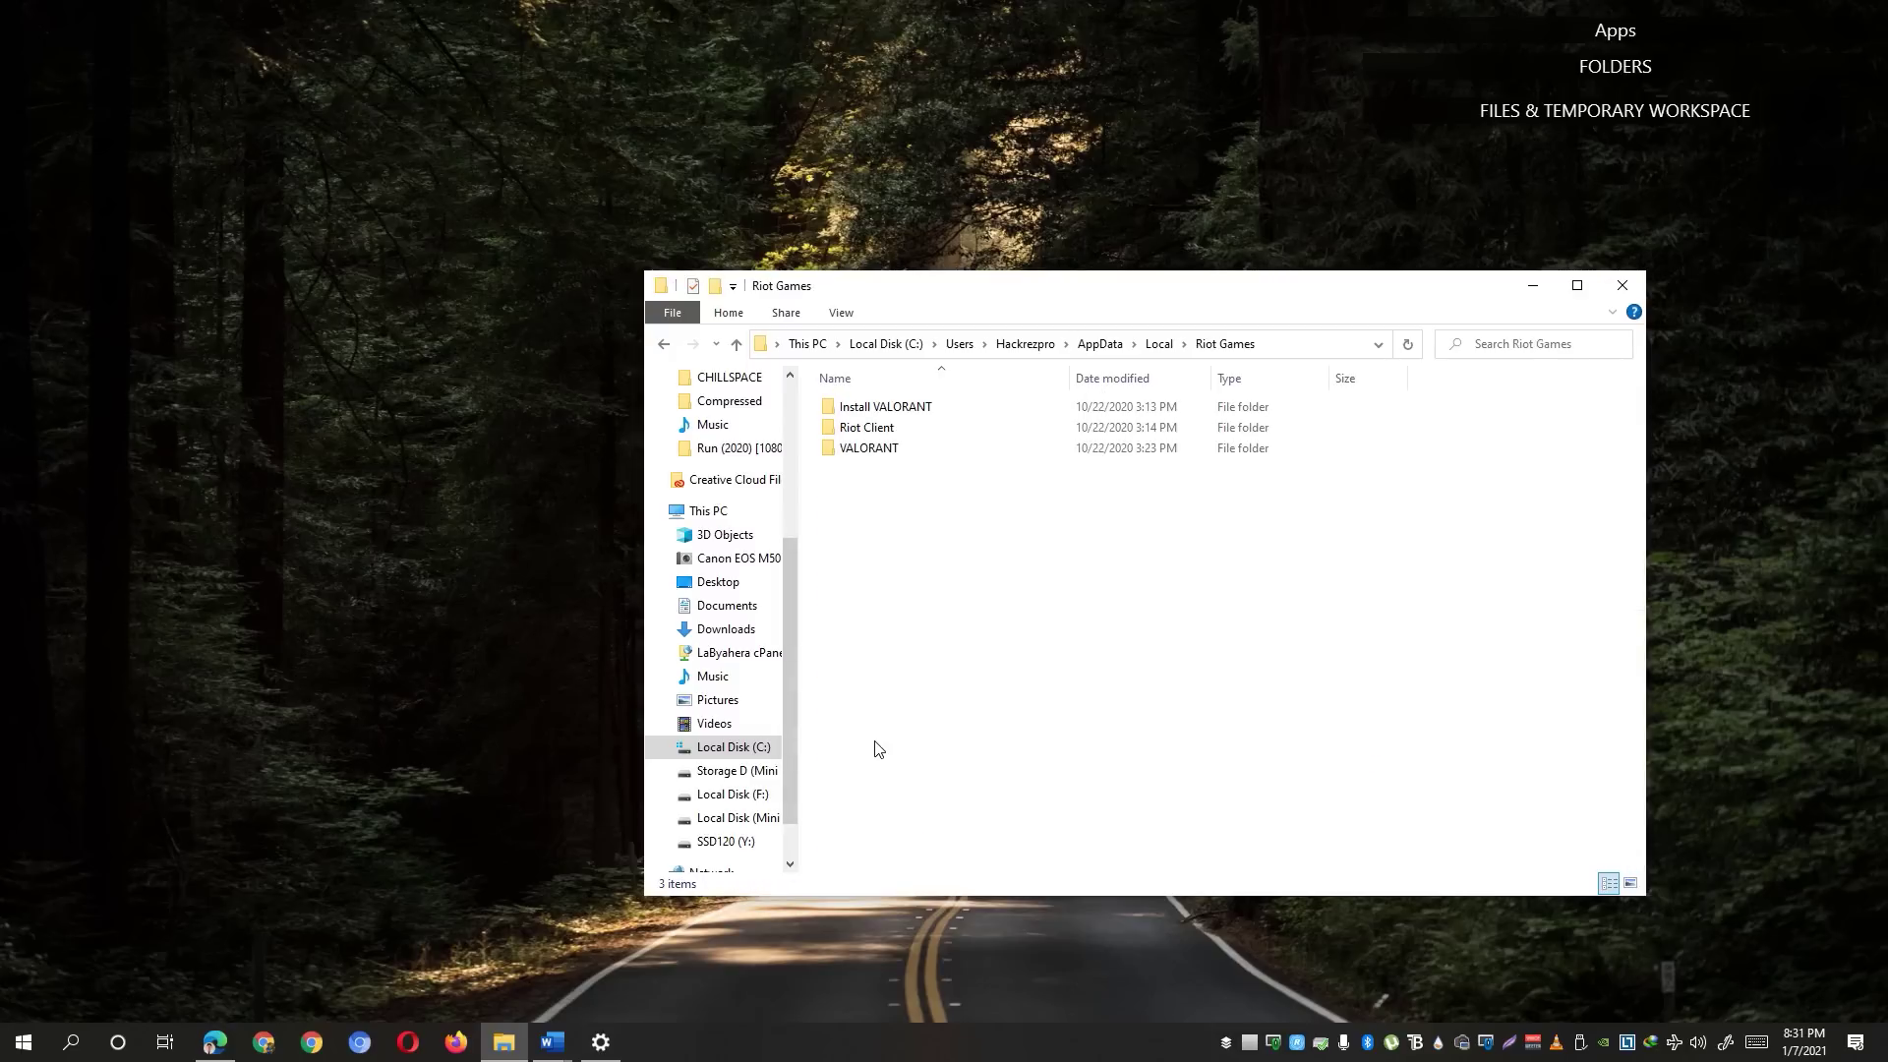
{"action": "double_click", "coordinate": [874, 434]}
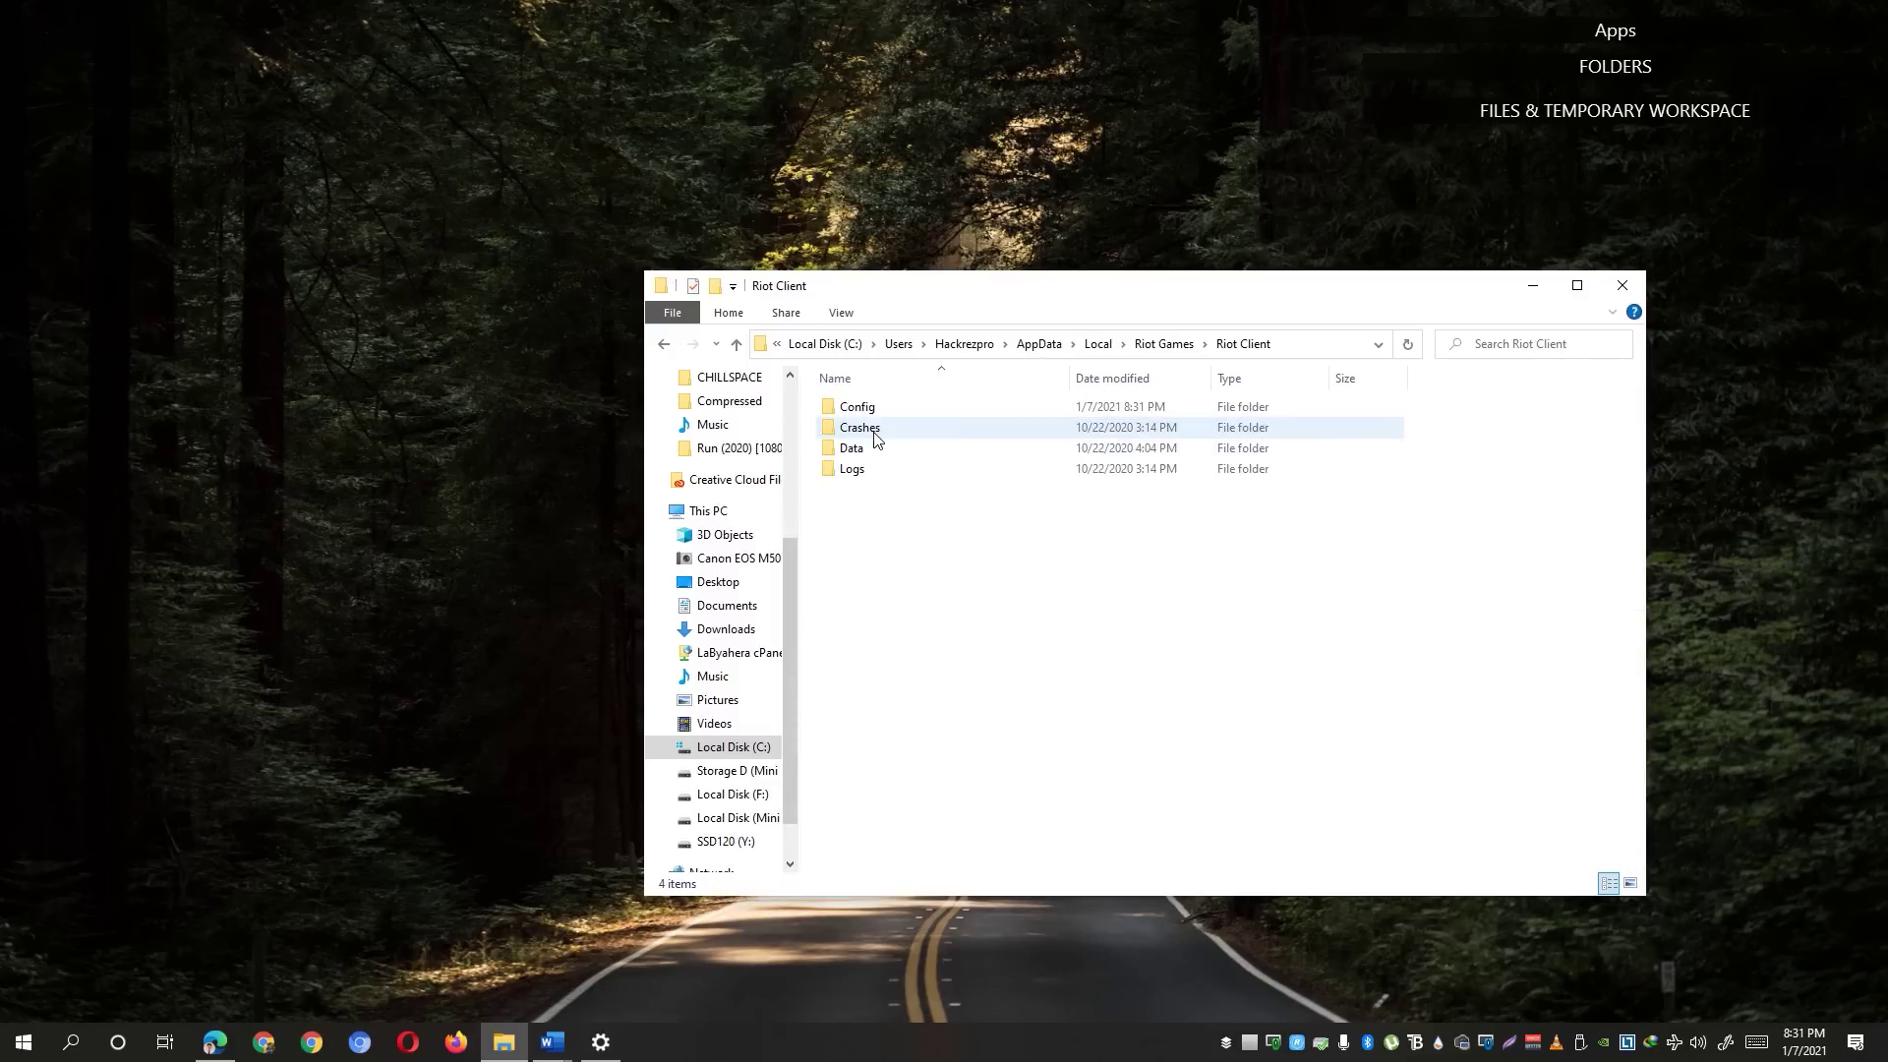
{"action": "double_click", "coordinate": [864, 454]}
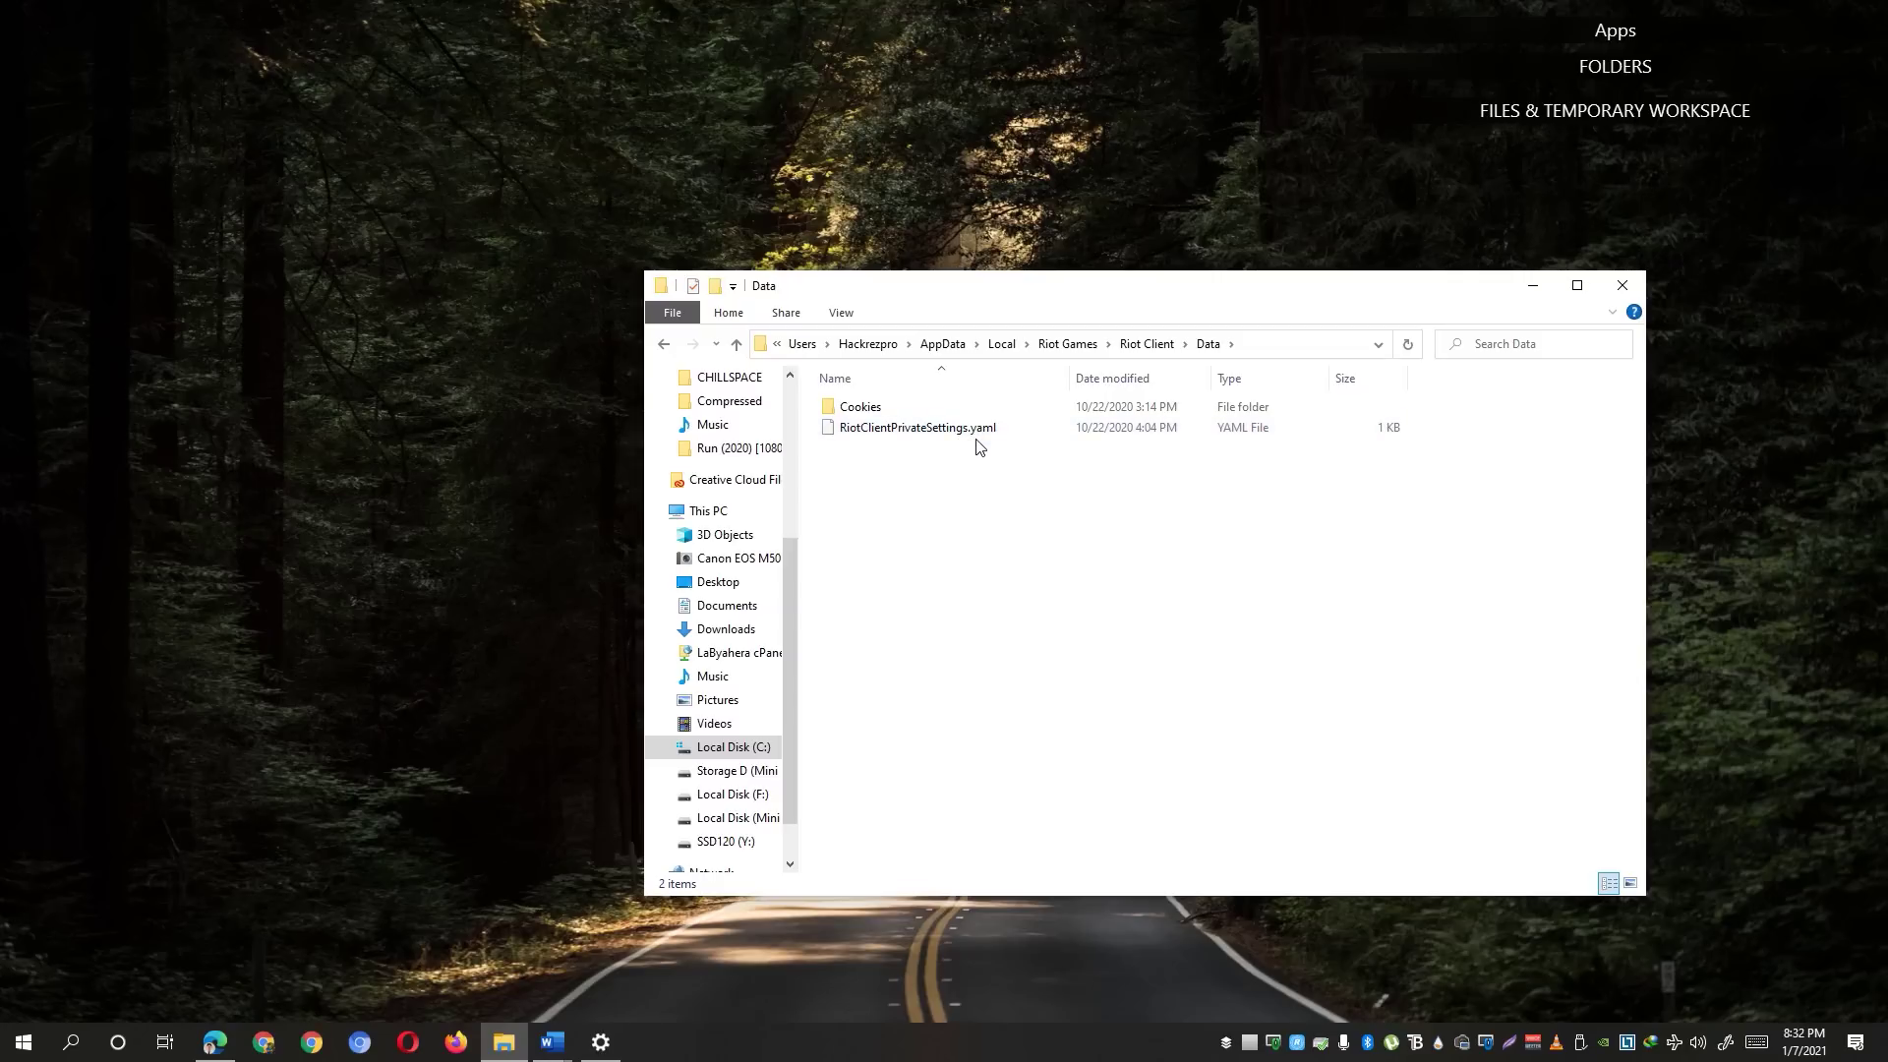
Step: Rename RiotClientPrivateSettings.yaml to RiotClientPrivateSettings.yaml.old, accept the extension change and close the folder window
{"action": "left_click", "coordinate": [951, 437]}
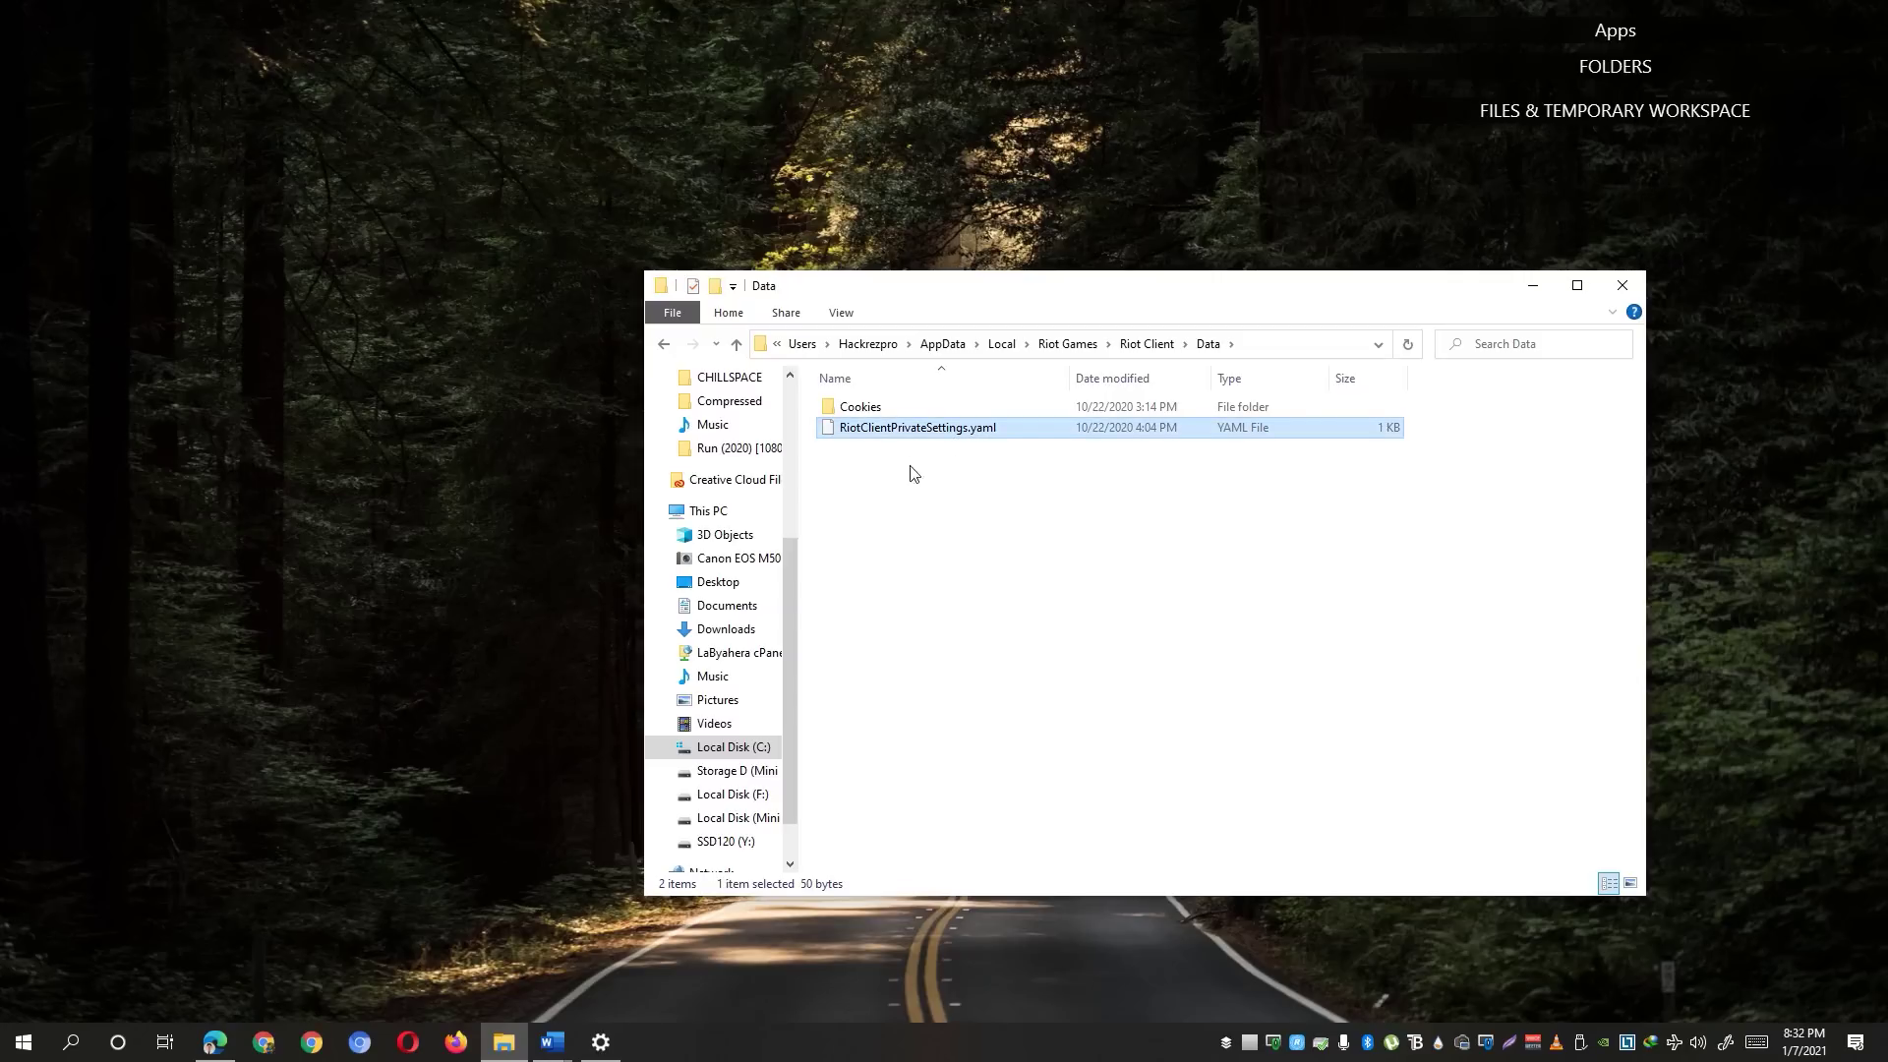
{"action": "left_click", "coordinate": [988, 430]}
{"action": "left_click", "coordinate": [995, 429]}
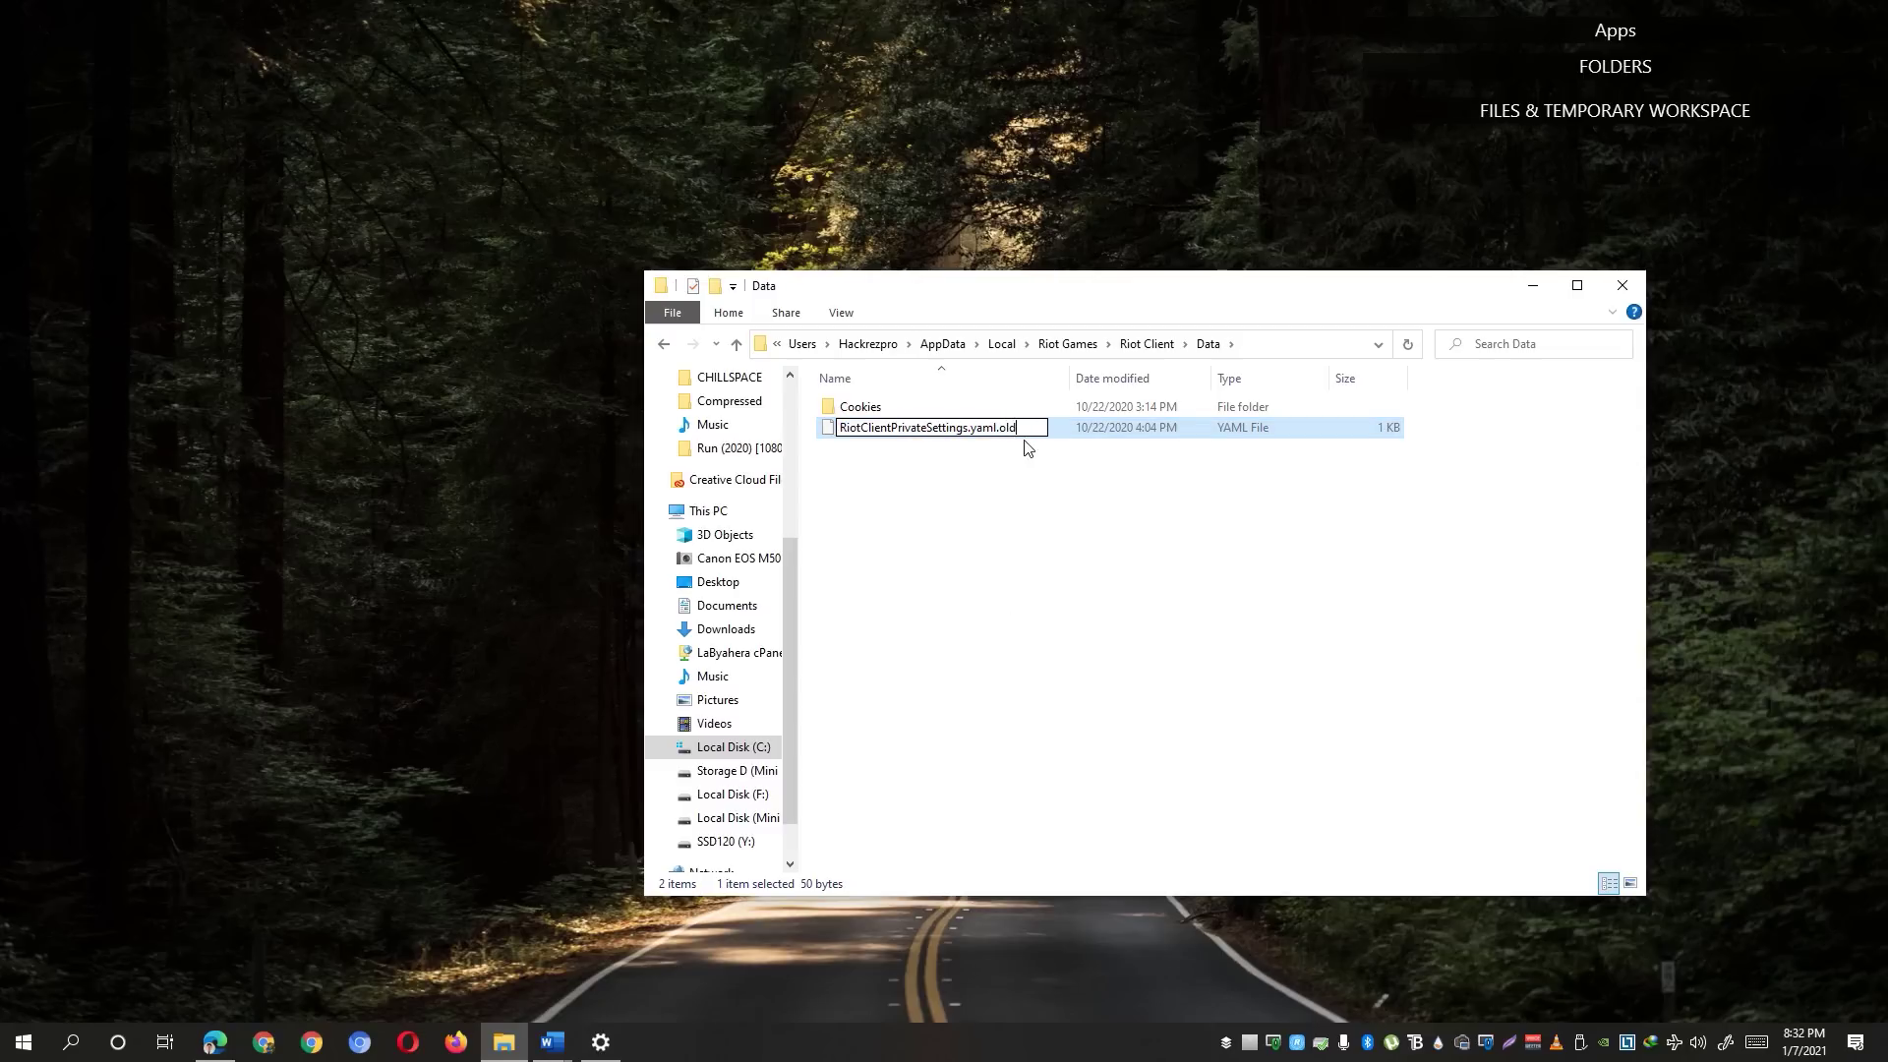
{"action": "key", "text": "Return"}
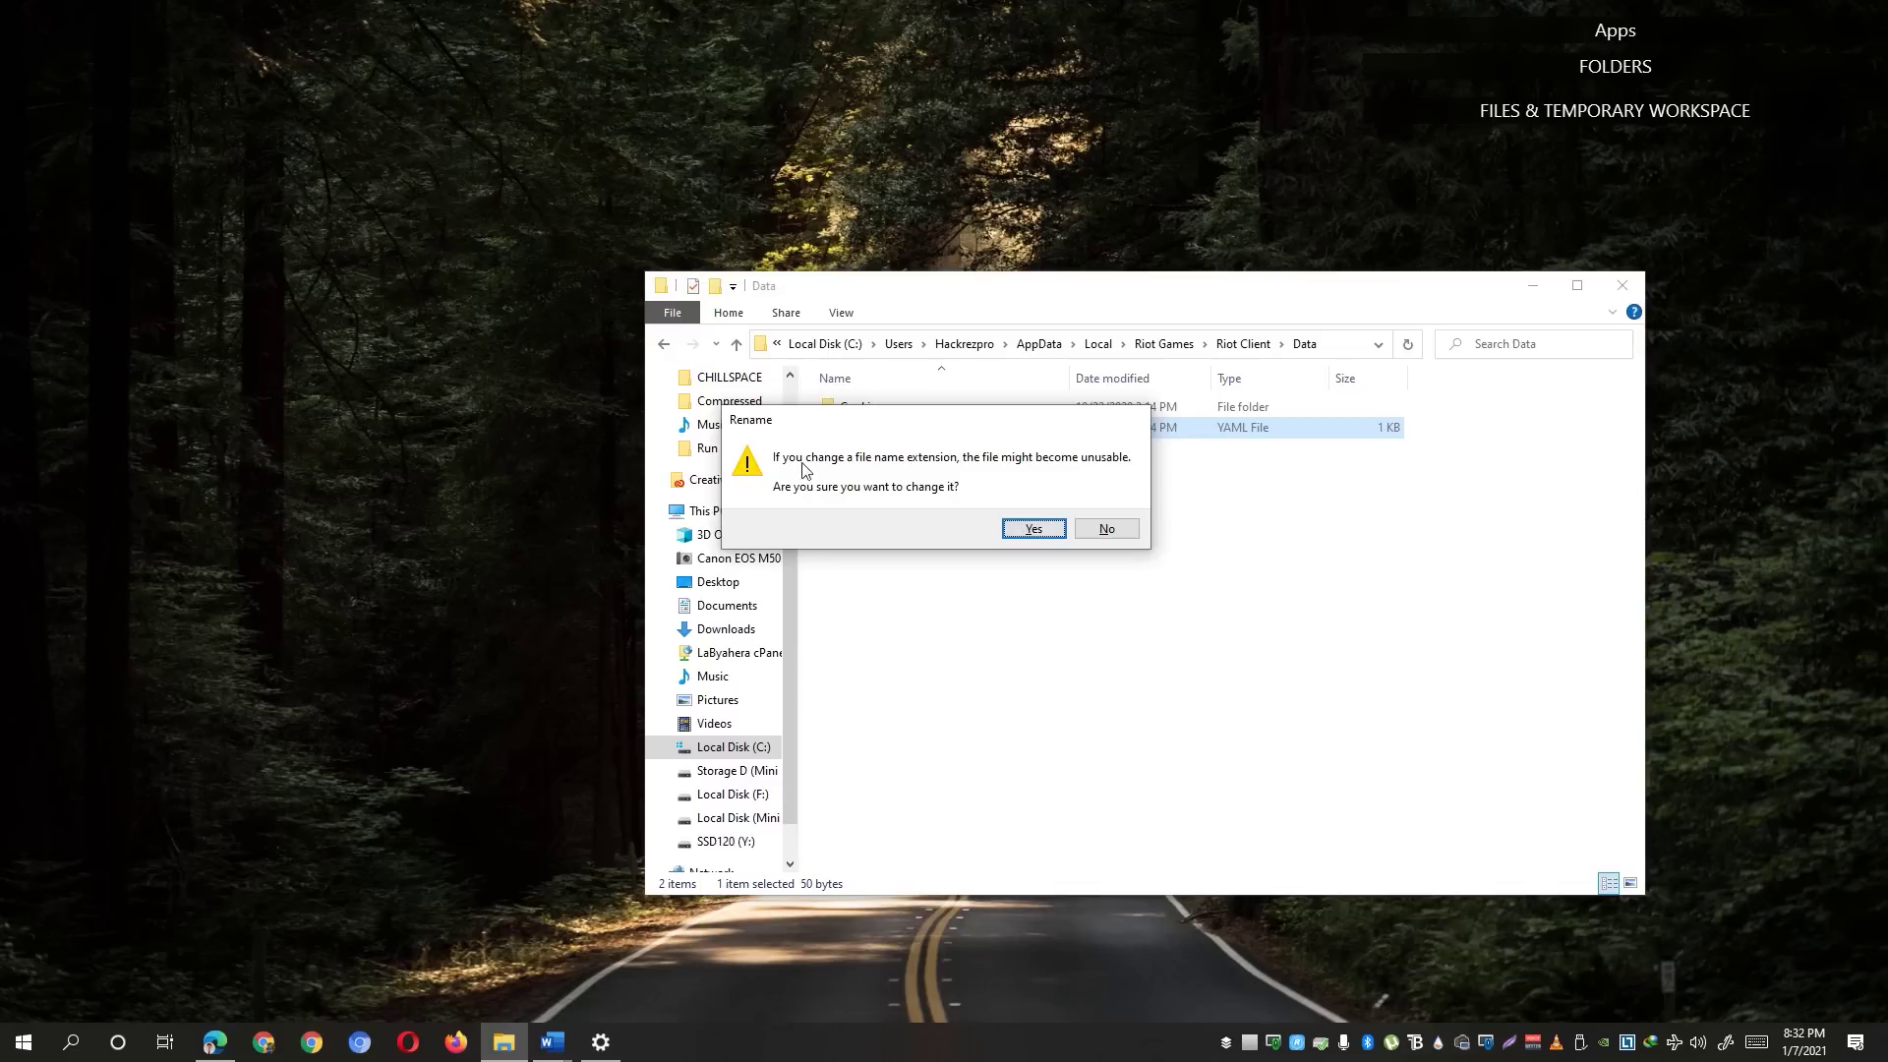
{"action": "left_click", "coordinate": [1040, 535]}
{"action": "left_click", "coordinate": [1638, 284]}
Step: Start VALORANT again with administrator rights from the desktop's Apps group
{"action": "mouse_move", "coordinate": [1614, 34]}
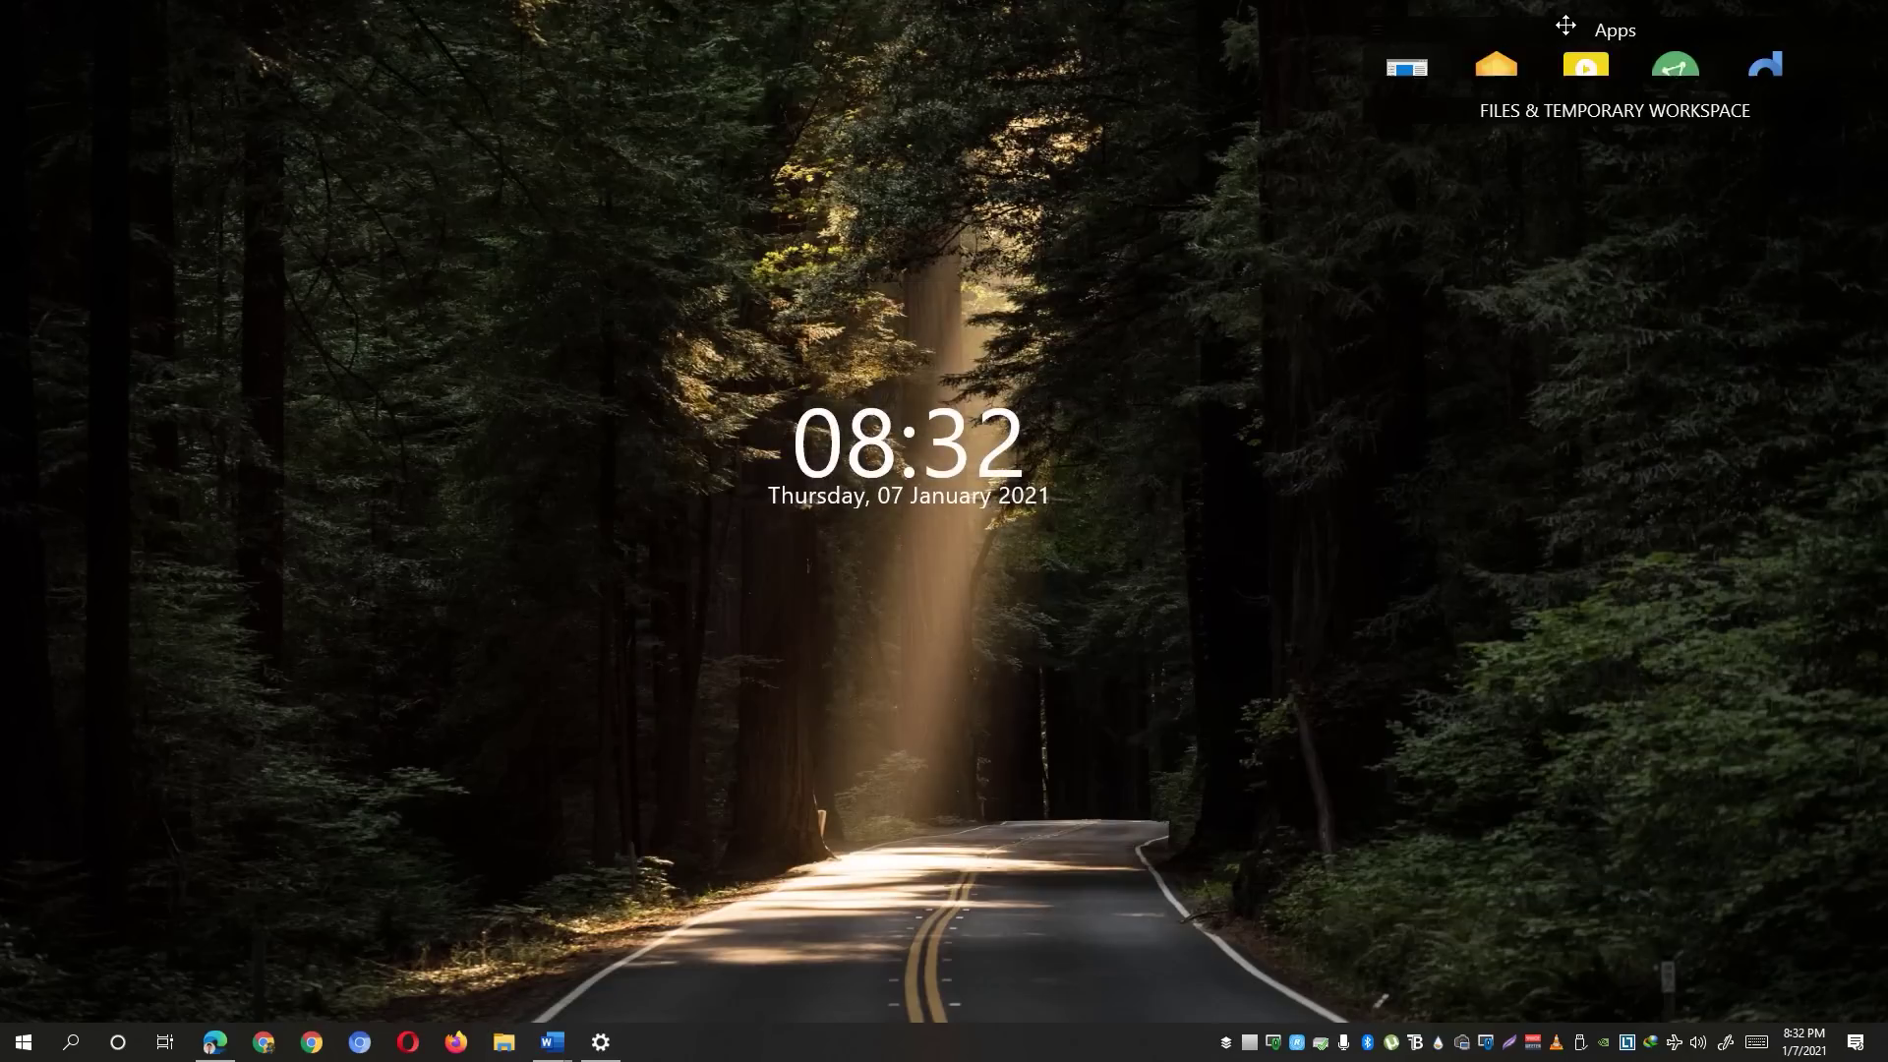
{"action": "right_click", "coordinate": [1569, 439]}
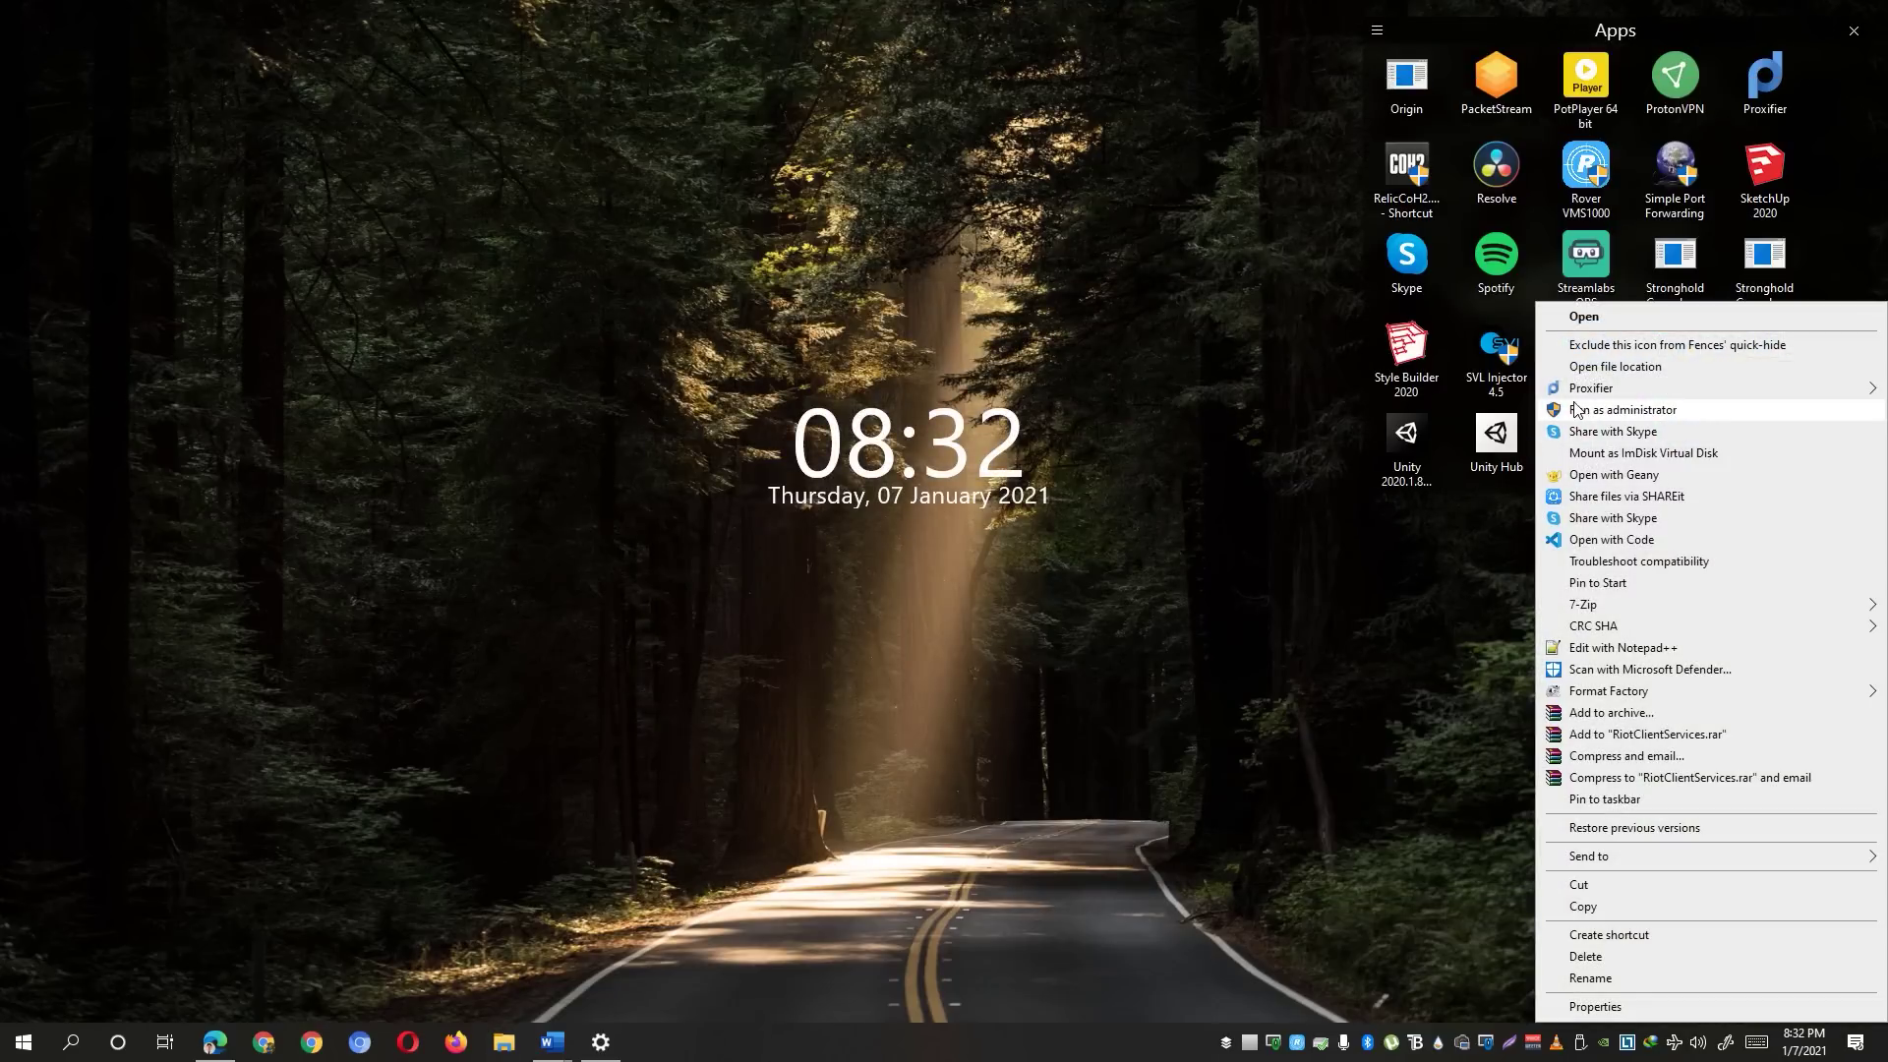
{"action": "left_click", "coordinate": [1588, 409]}
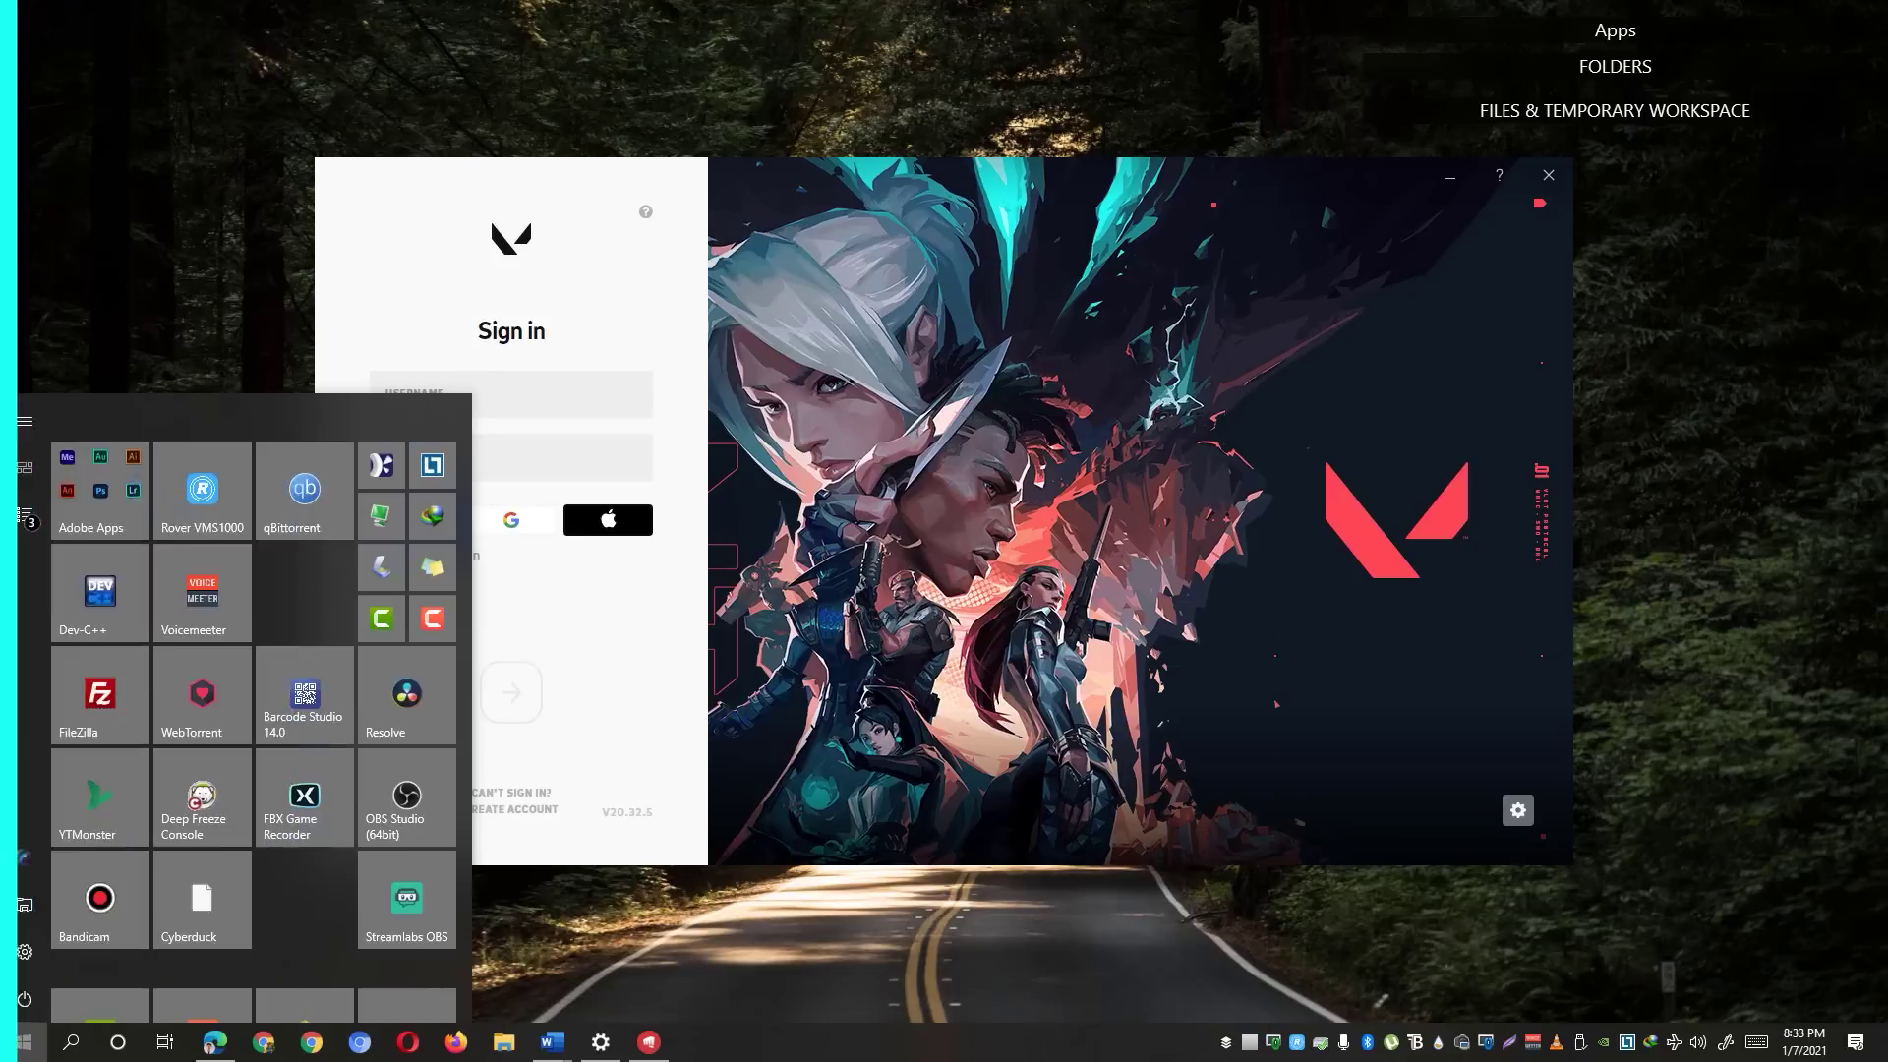
Step: Find and open Control Panel and go to its Programs category
{"action": "type", "text": "control panel"}
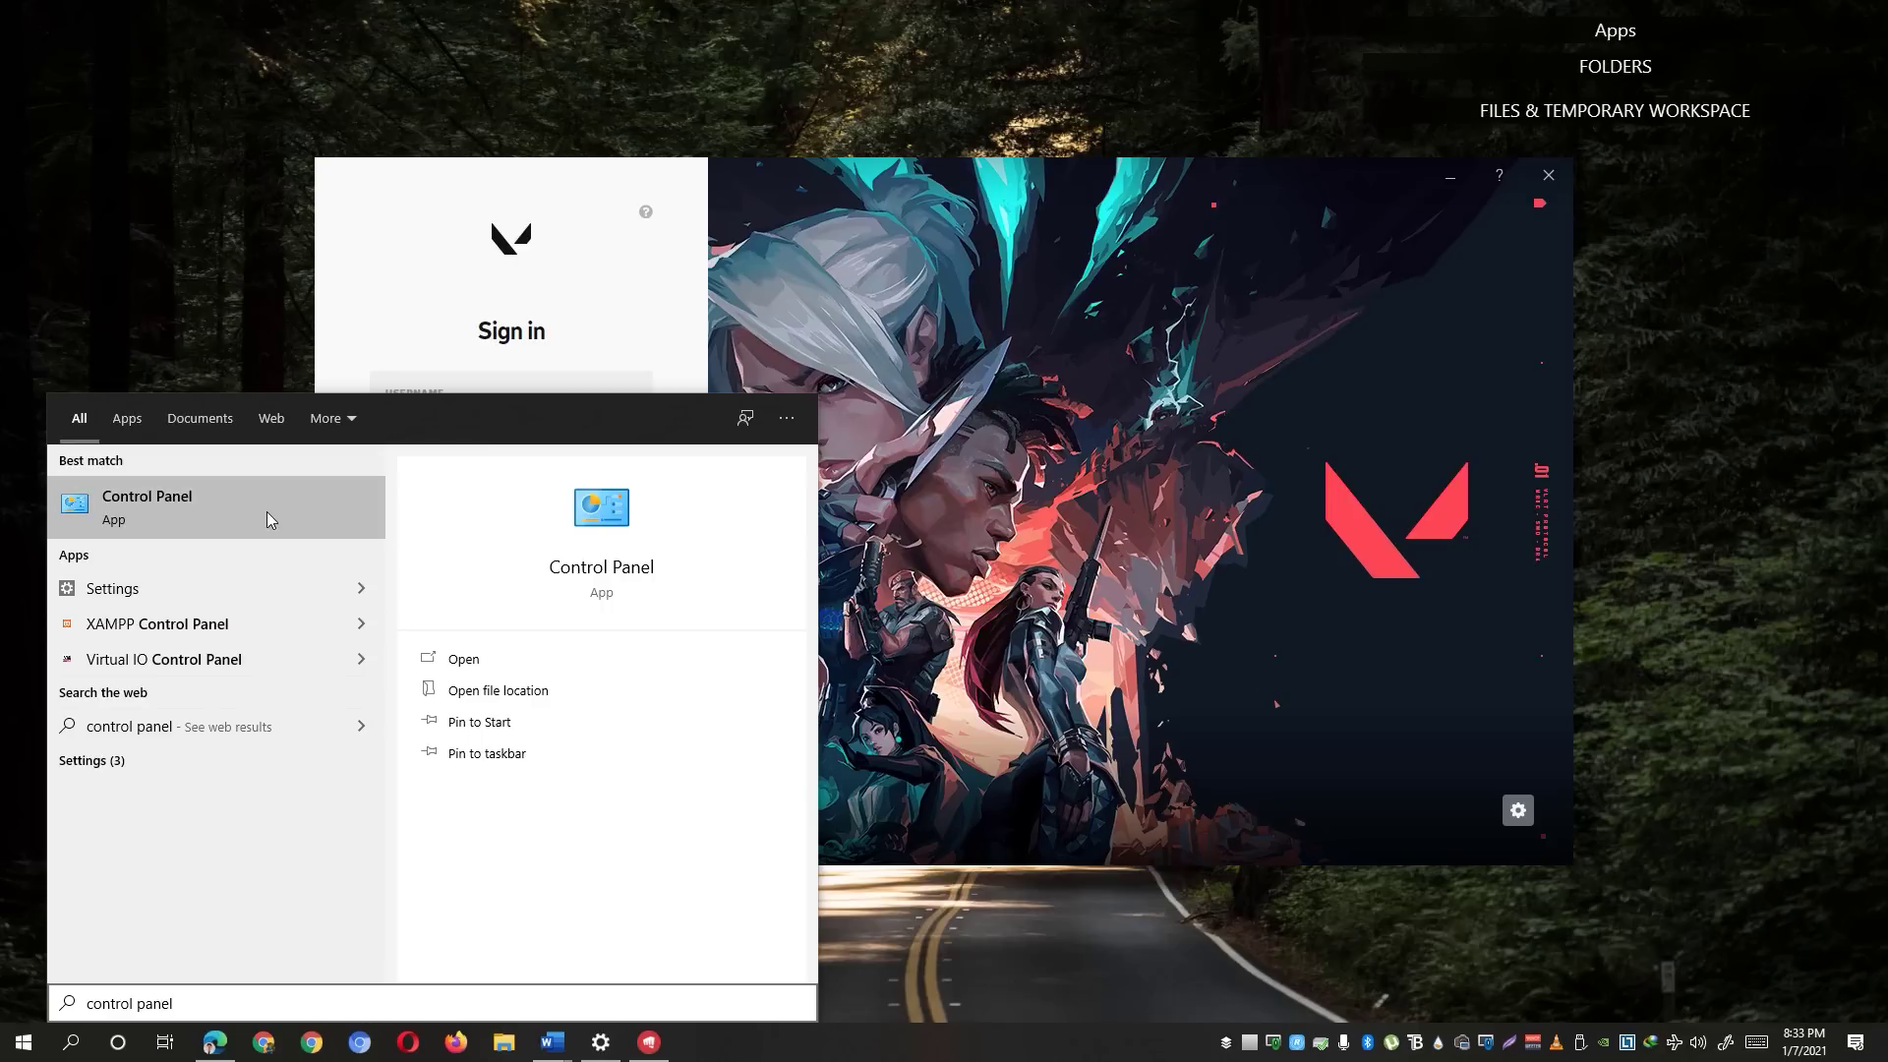
{"action": "left_click", "coordinate": [178, 522]}
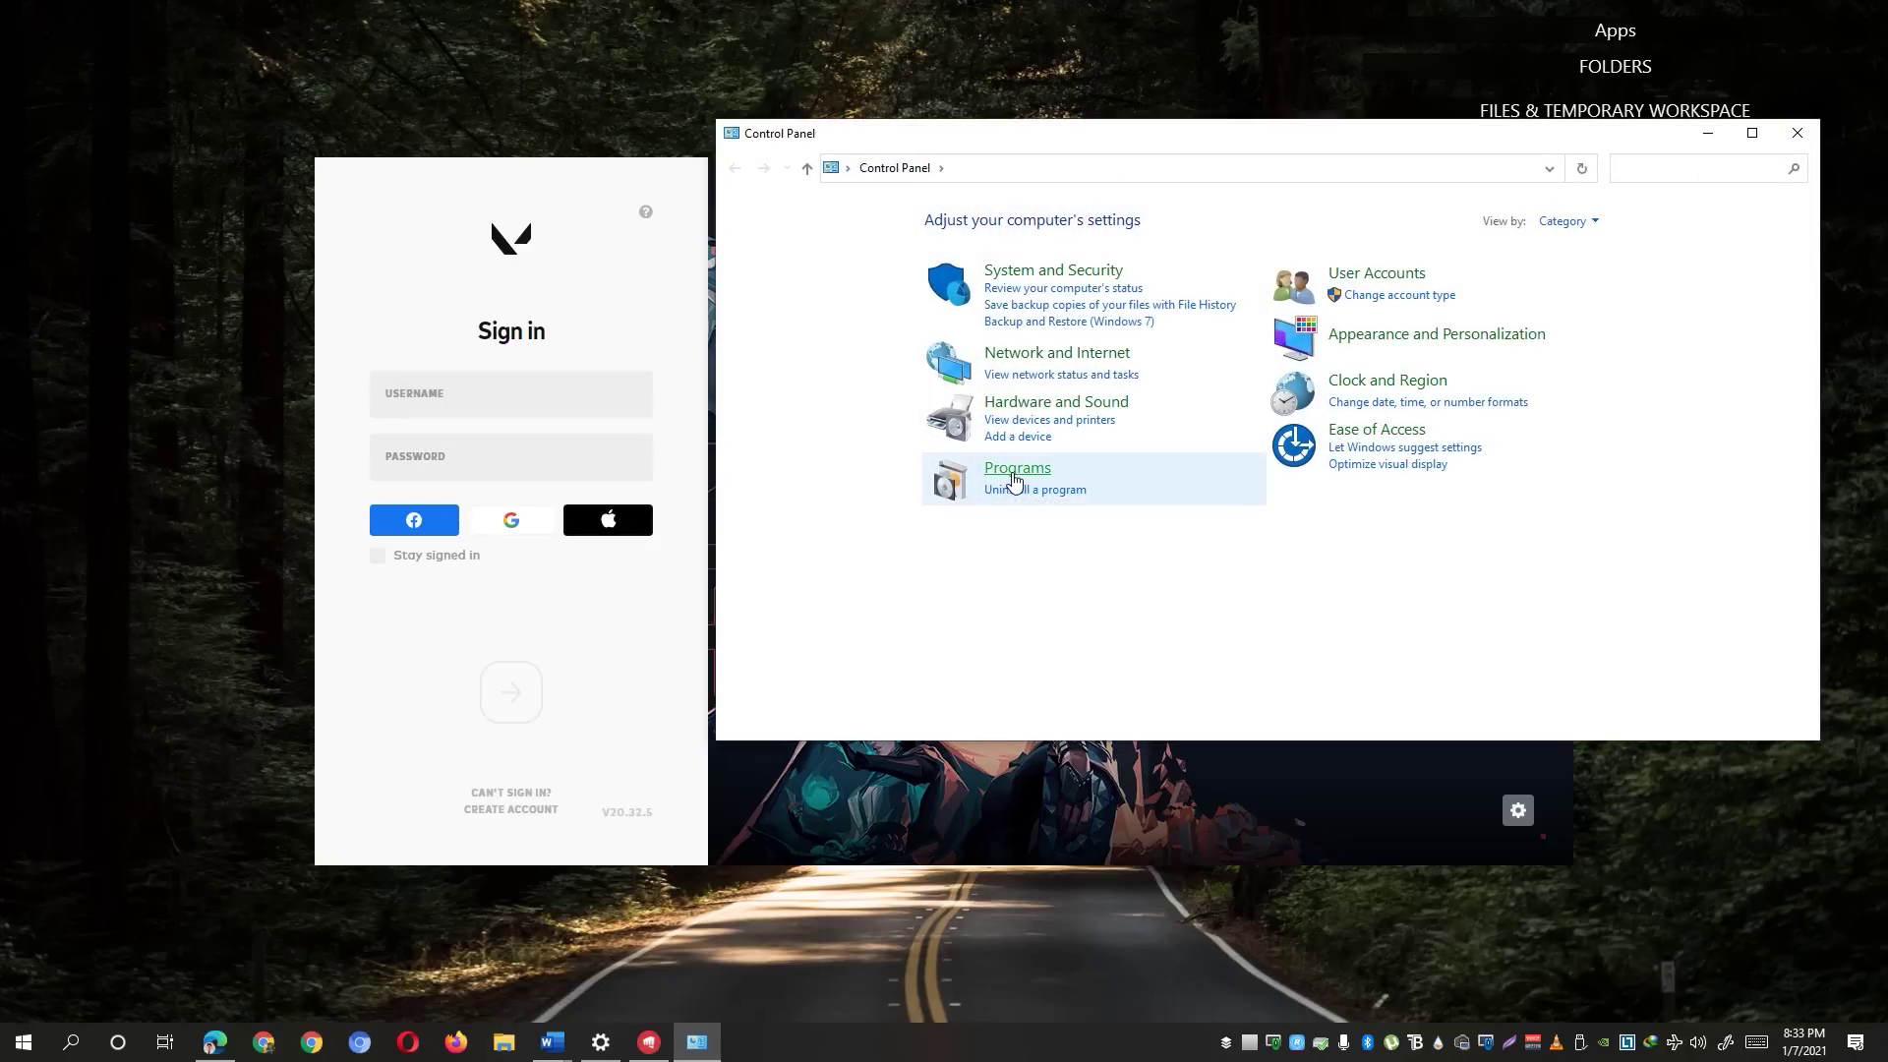
{"action": "left_click", "coordinate": [1005, 474]}
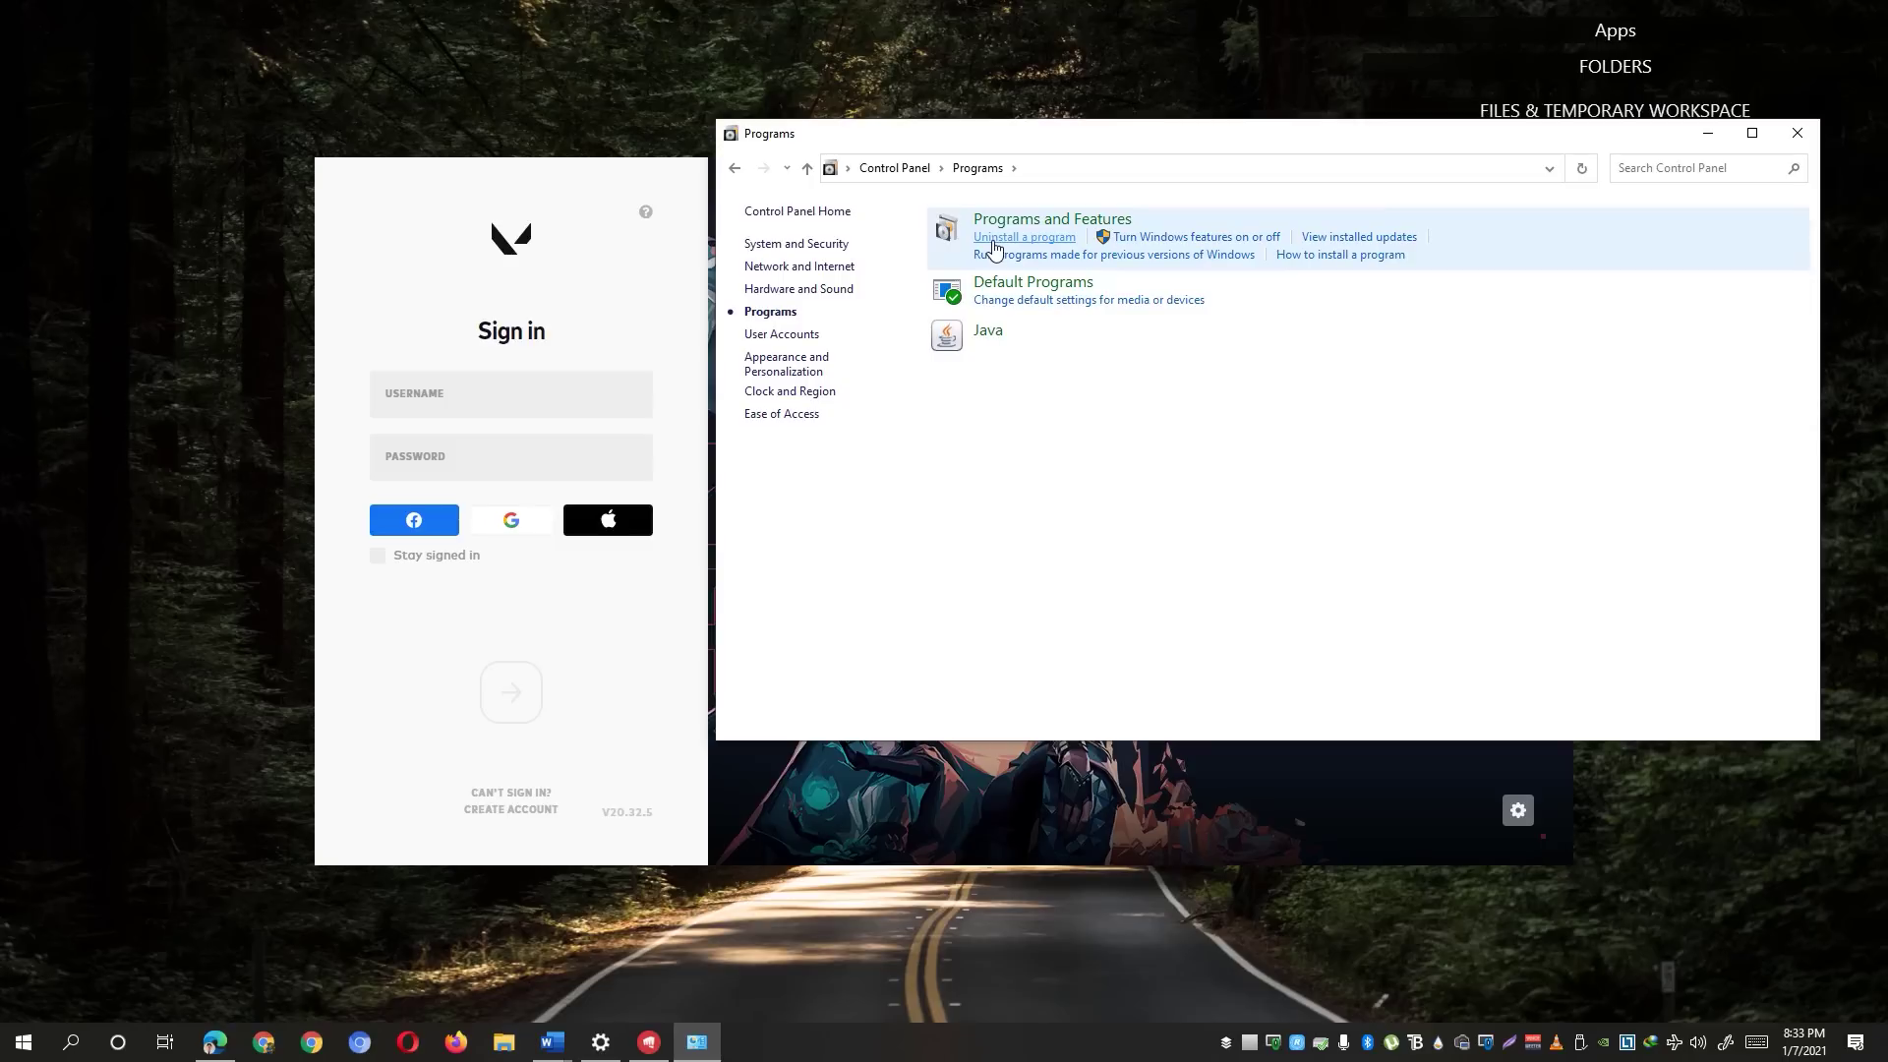
Step: Open the list of installed programs and uninstall Riot Vanguard, confirming the removal
{"action": "left_click", "coordinate": [1033, 244]}
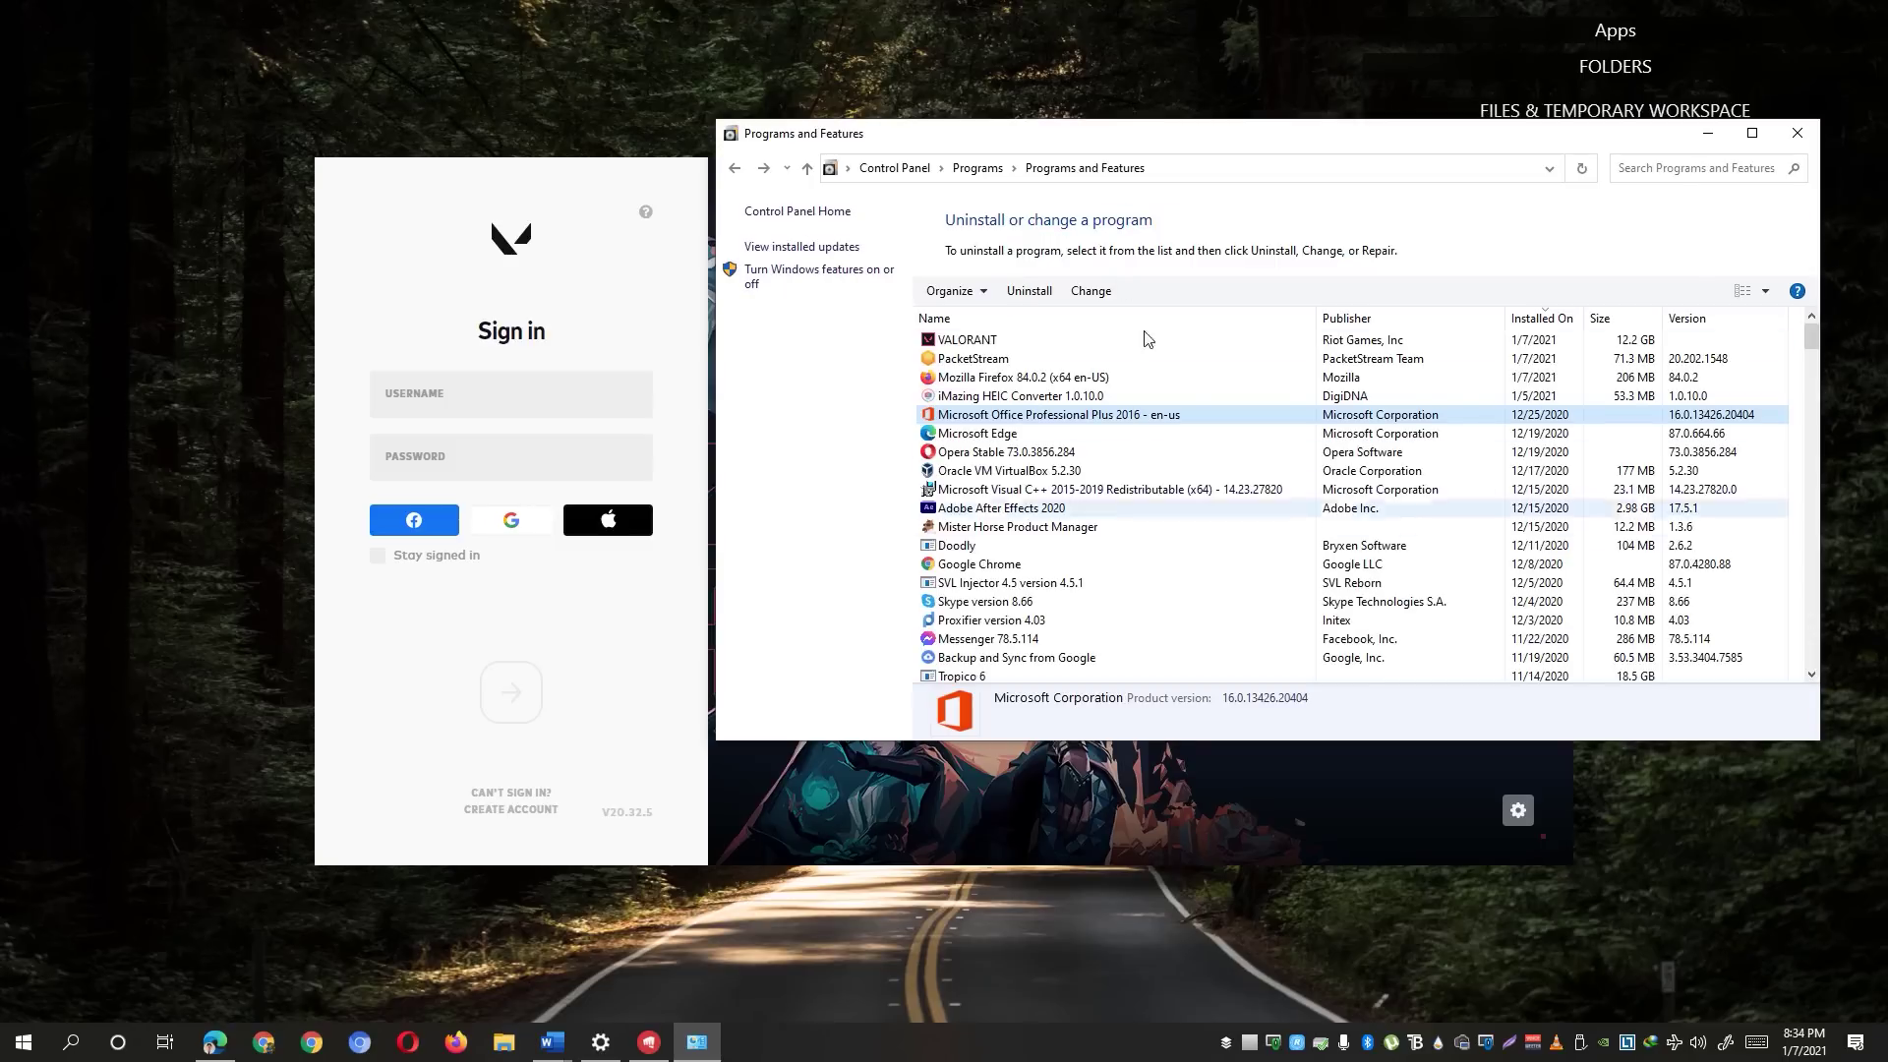
{"action": "scroll", "coordinate": [1019, 359], "scroll_direction": "down", "scroll_amount": 7}
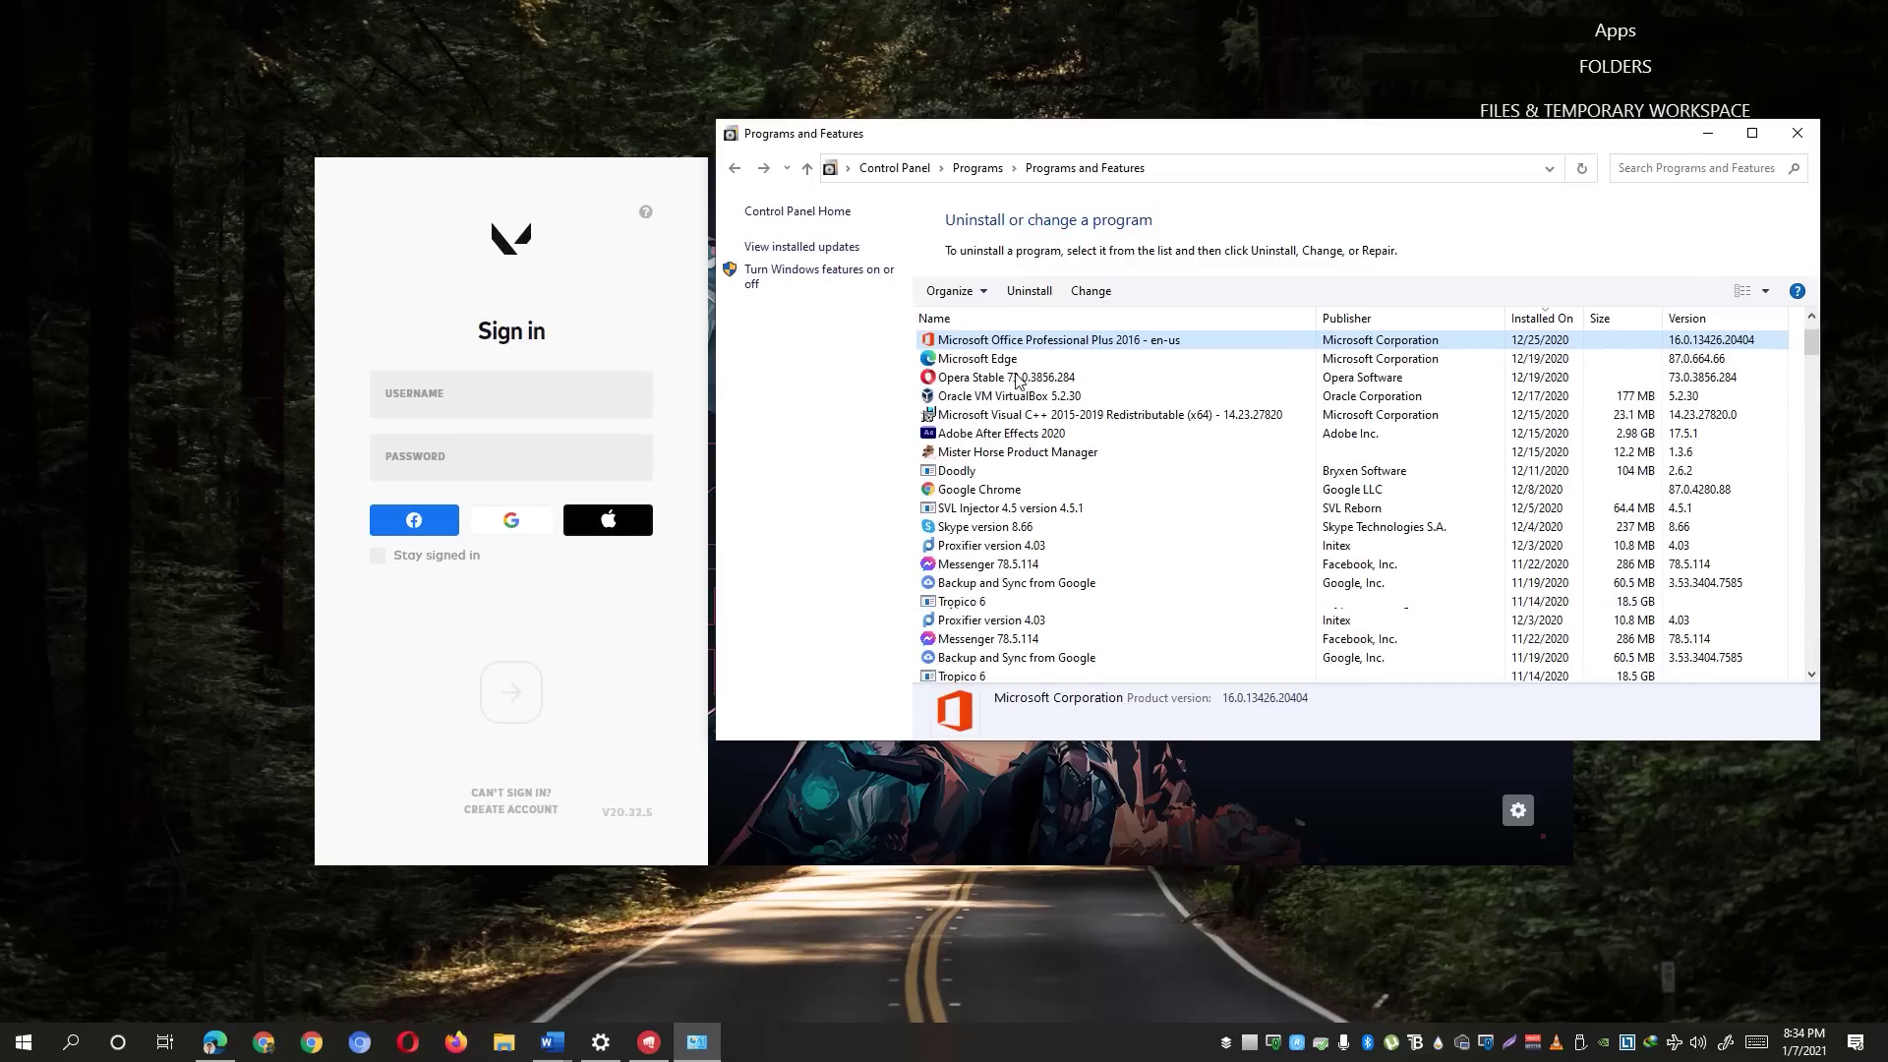
{"action": "left_click", "coordinate": [1023, 385]}
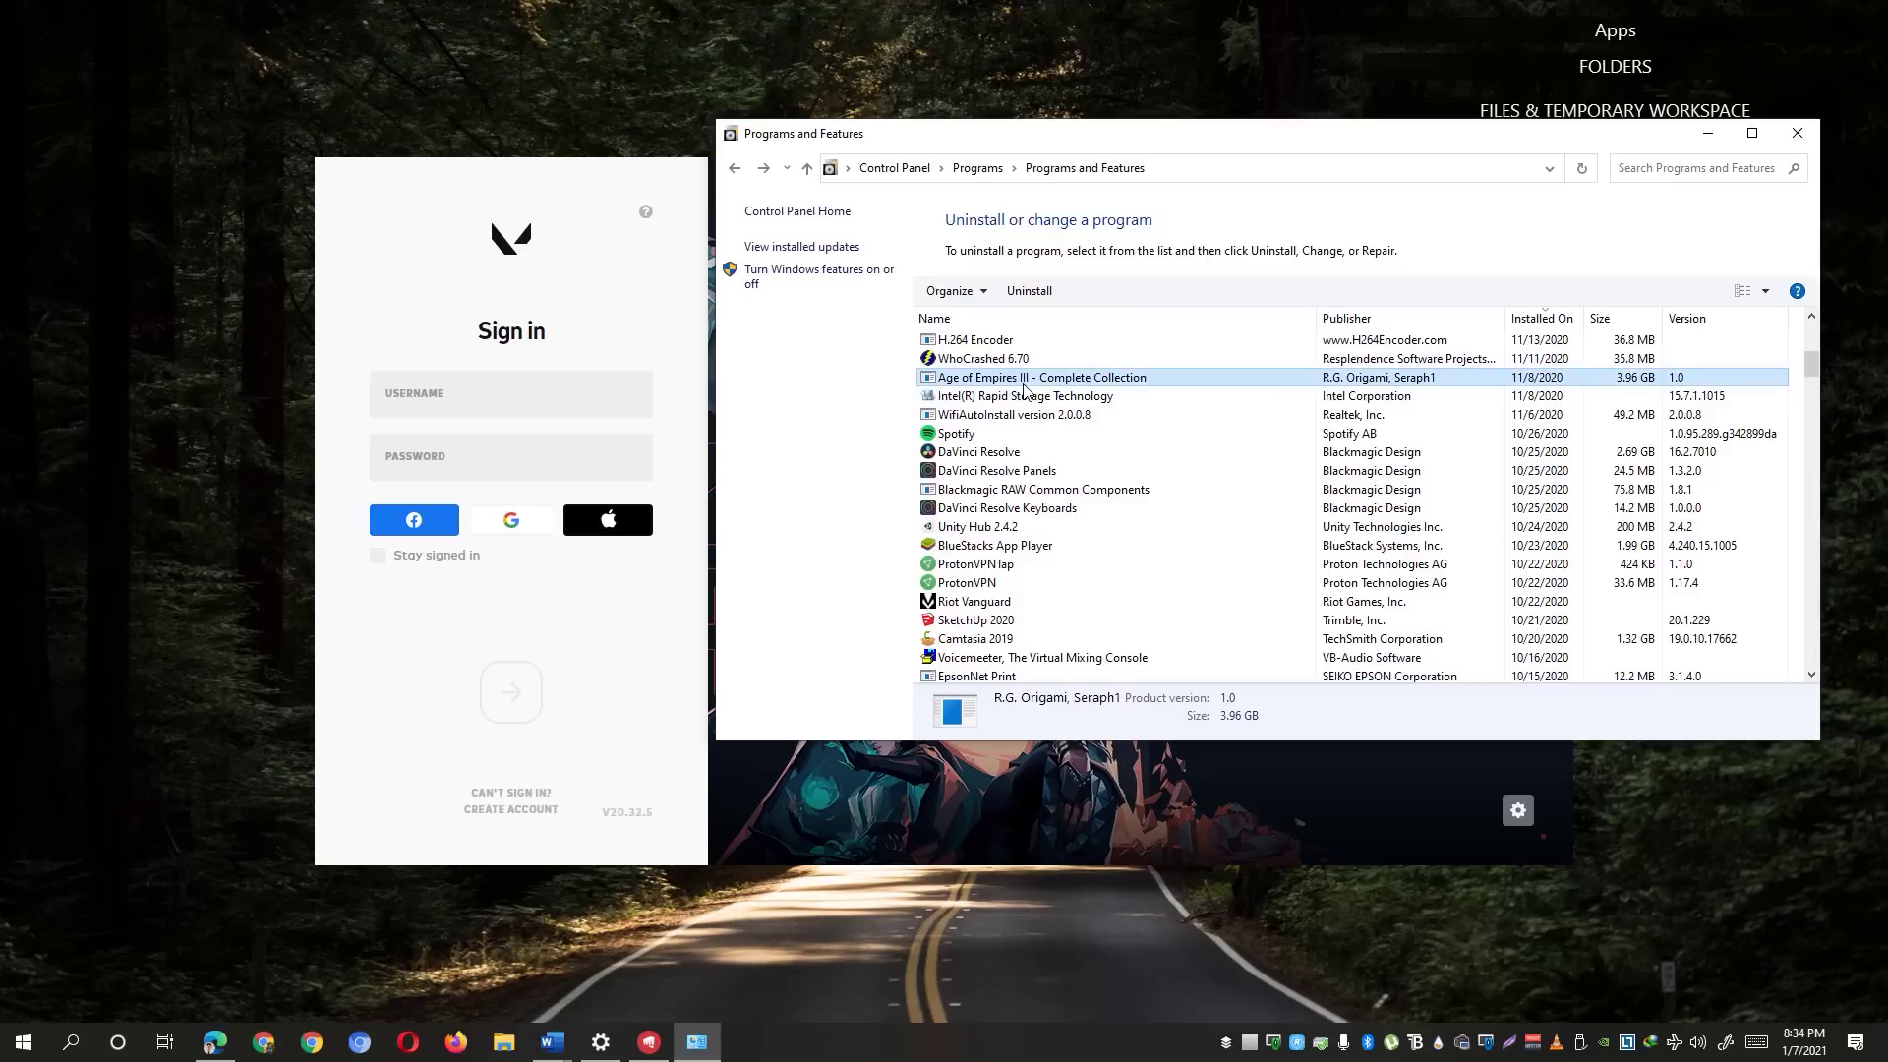
{"action": "left_click", "coordinate": [974, 601]}
{"action": "left_click", "coordinate": [1029, 291]}
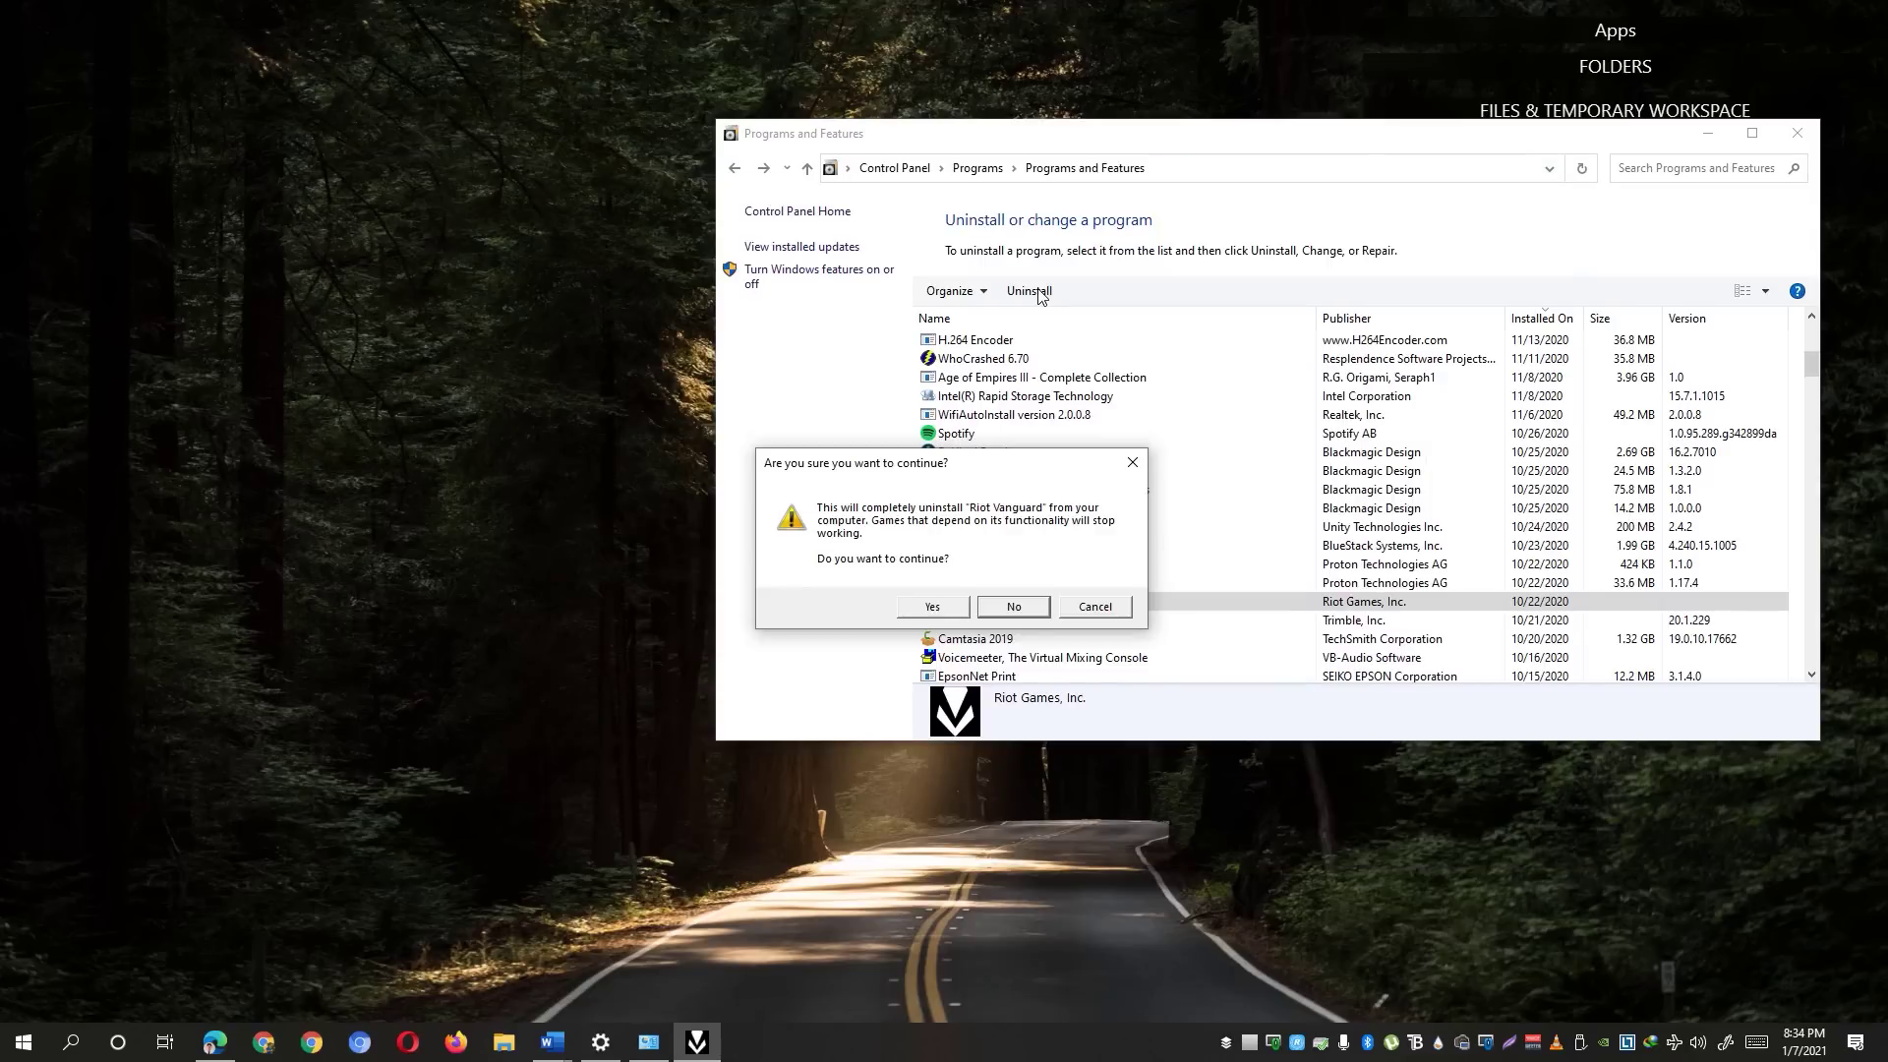
{"action": "key", "text": "y"}
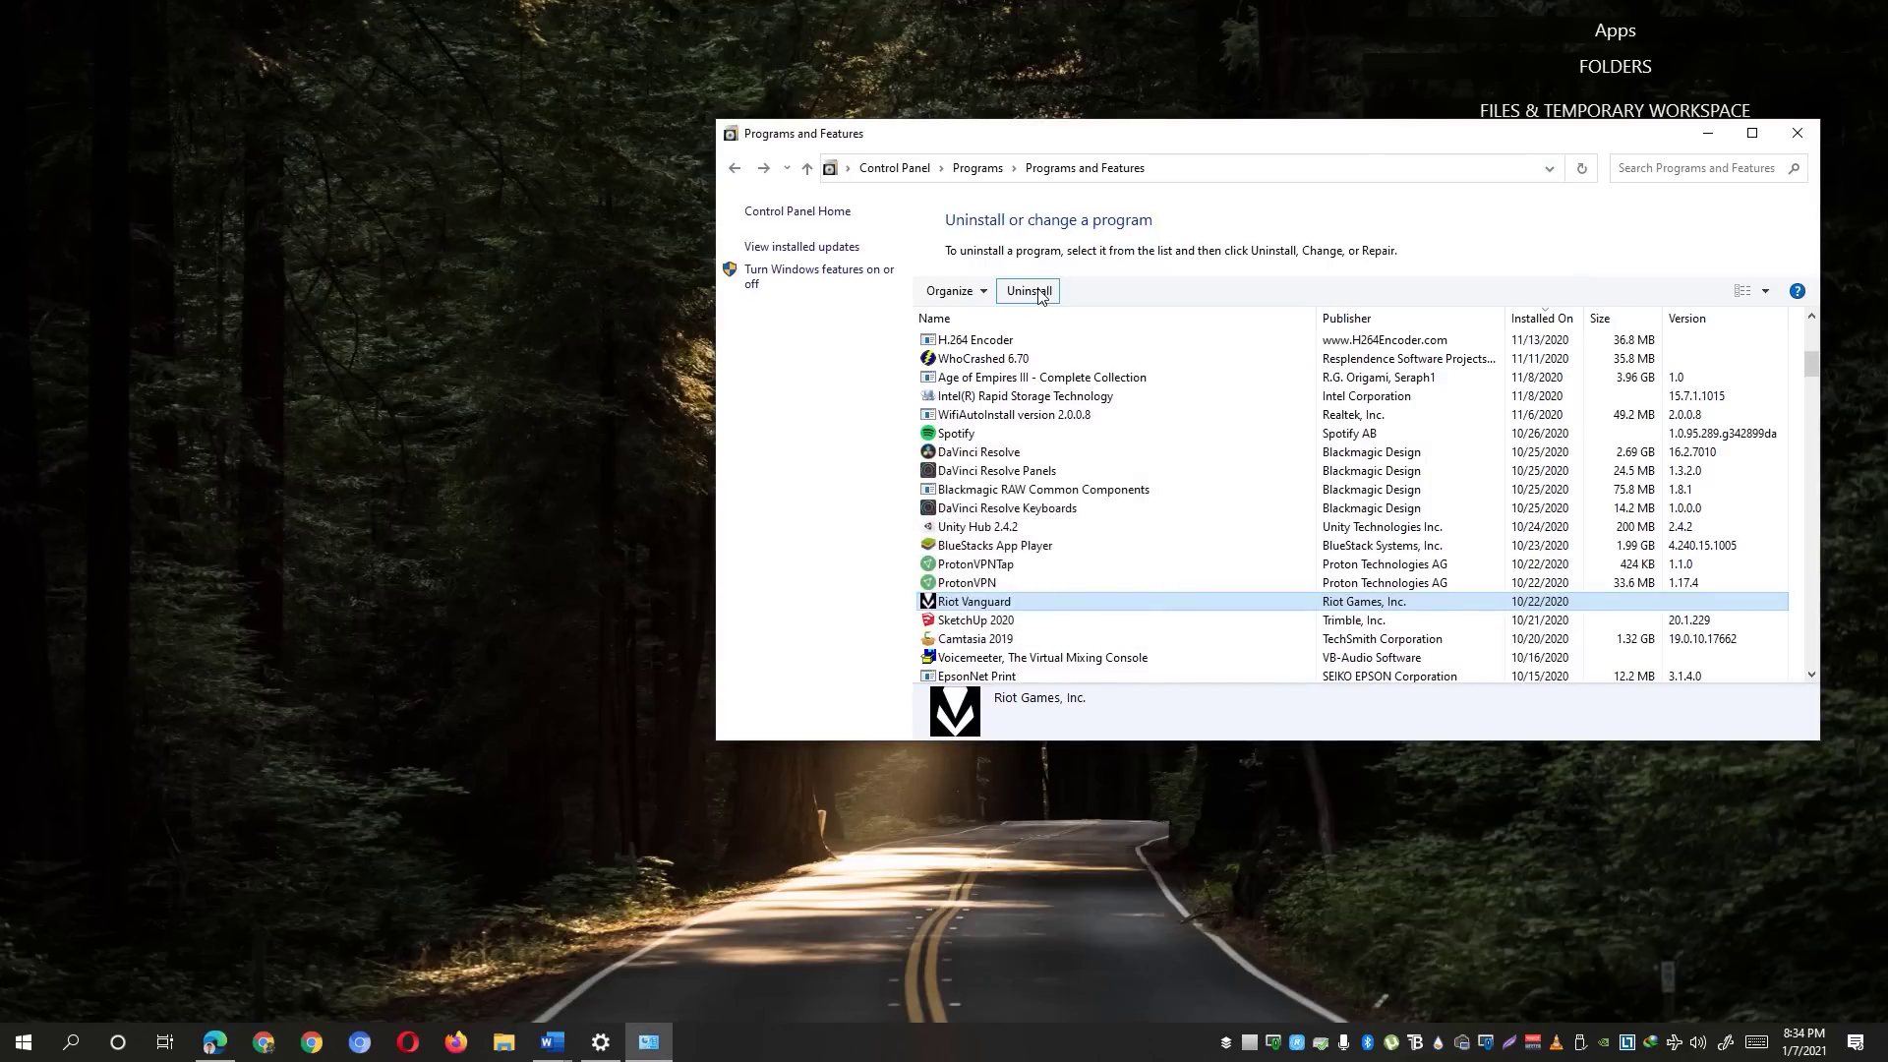
Step: Check the installed programs whose names start with R for any remaining Riot entries, and close the window
{"action": "scroll", "coordinate": [1008, 413], "scroll_direction": "down", "scroll_amount": 13}
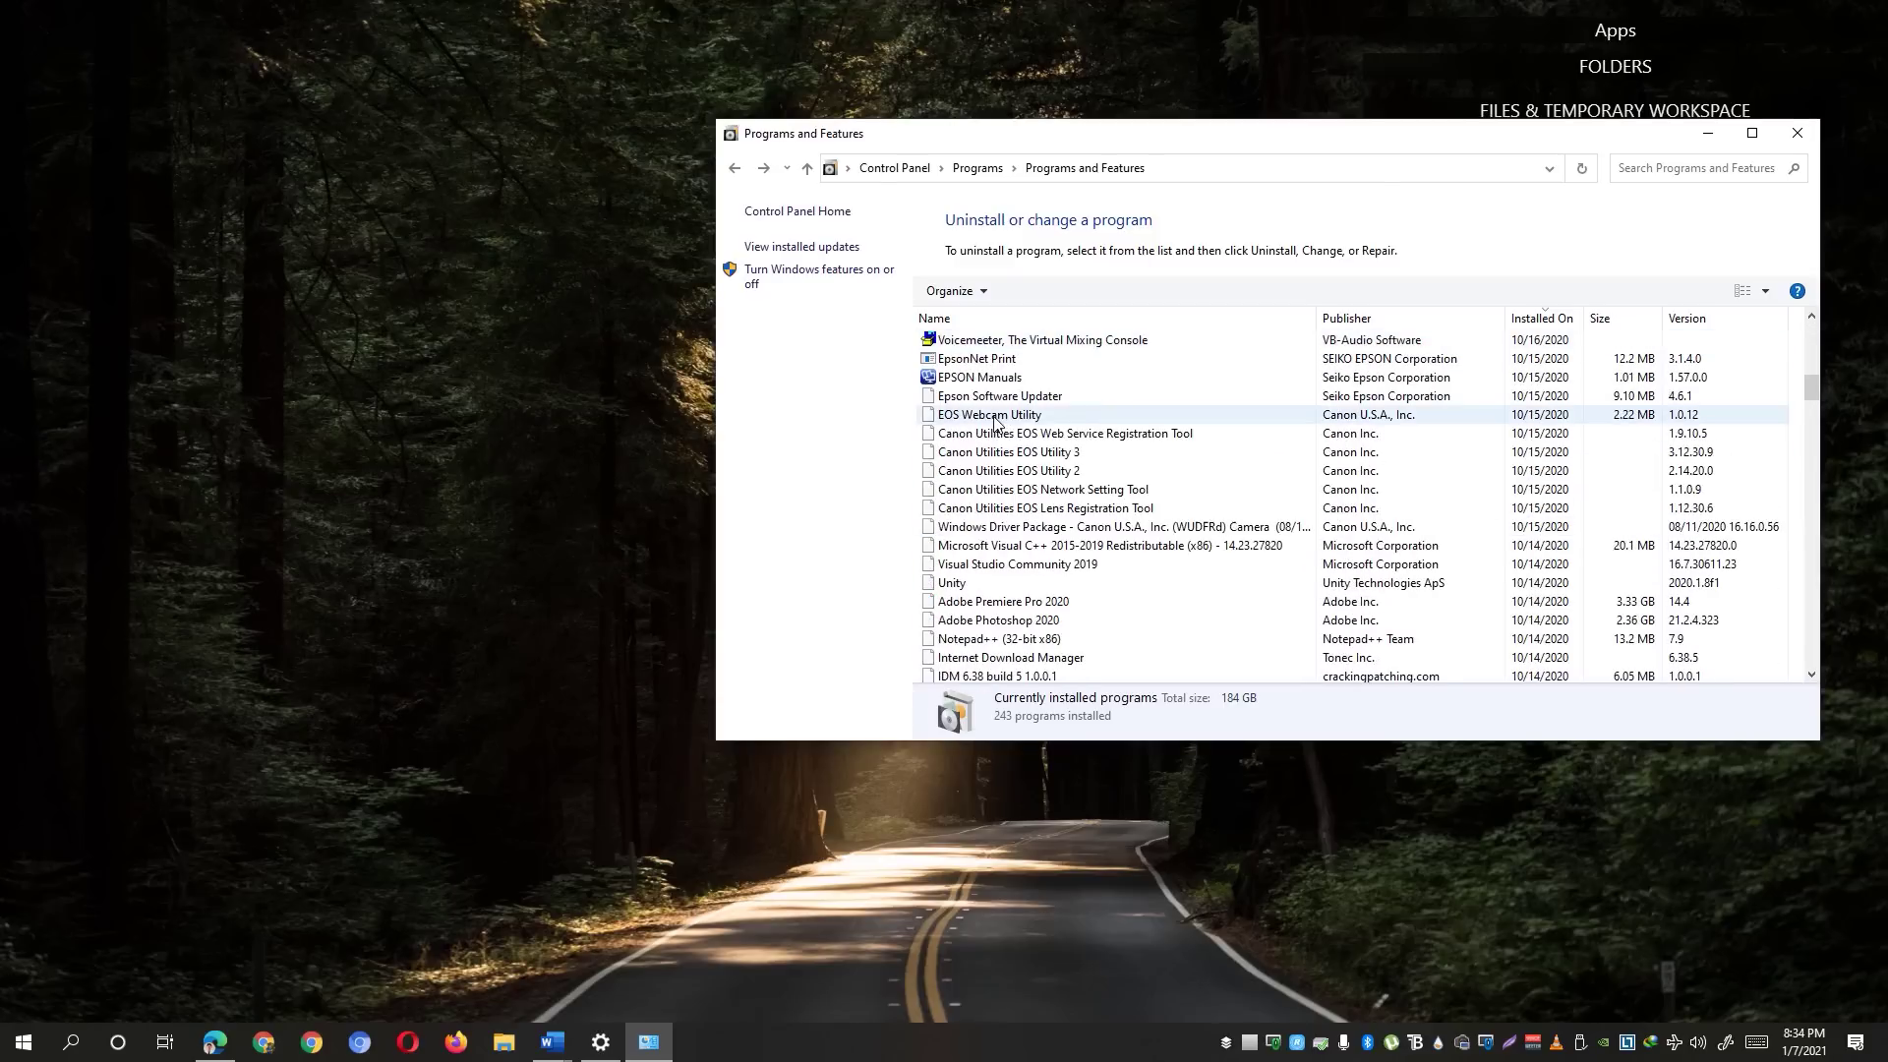
{"action": "left_click", "coordinate": [993, 453]}
{"action": "key", "text": "r"}
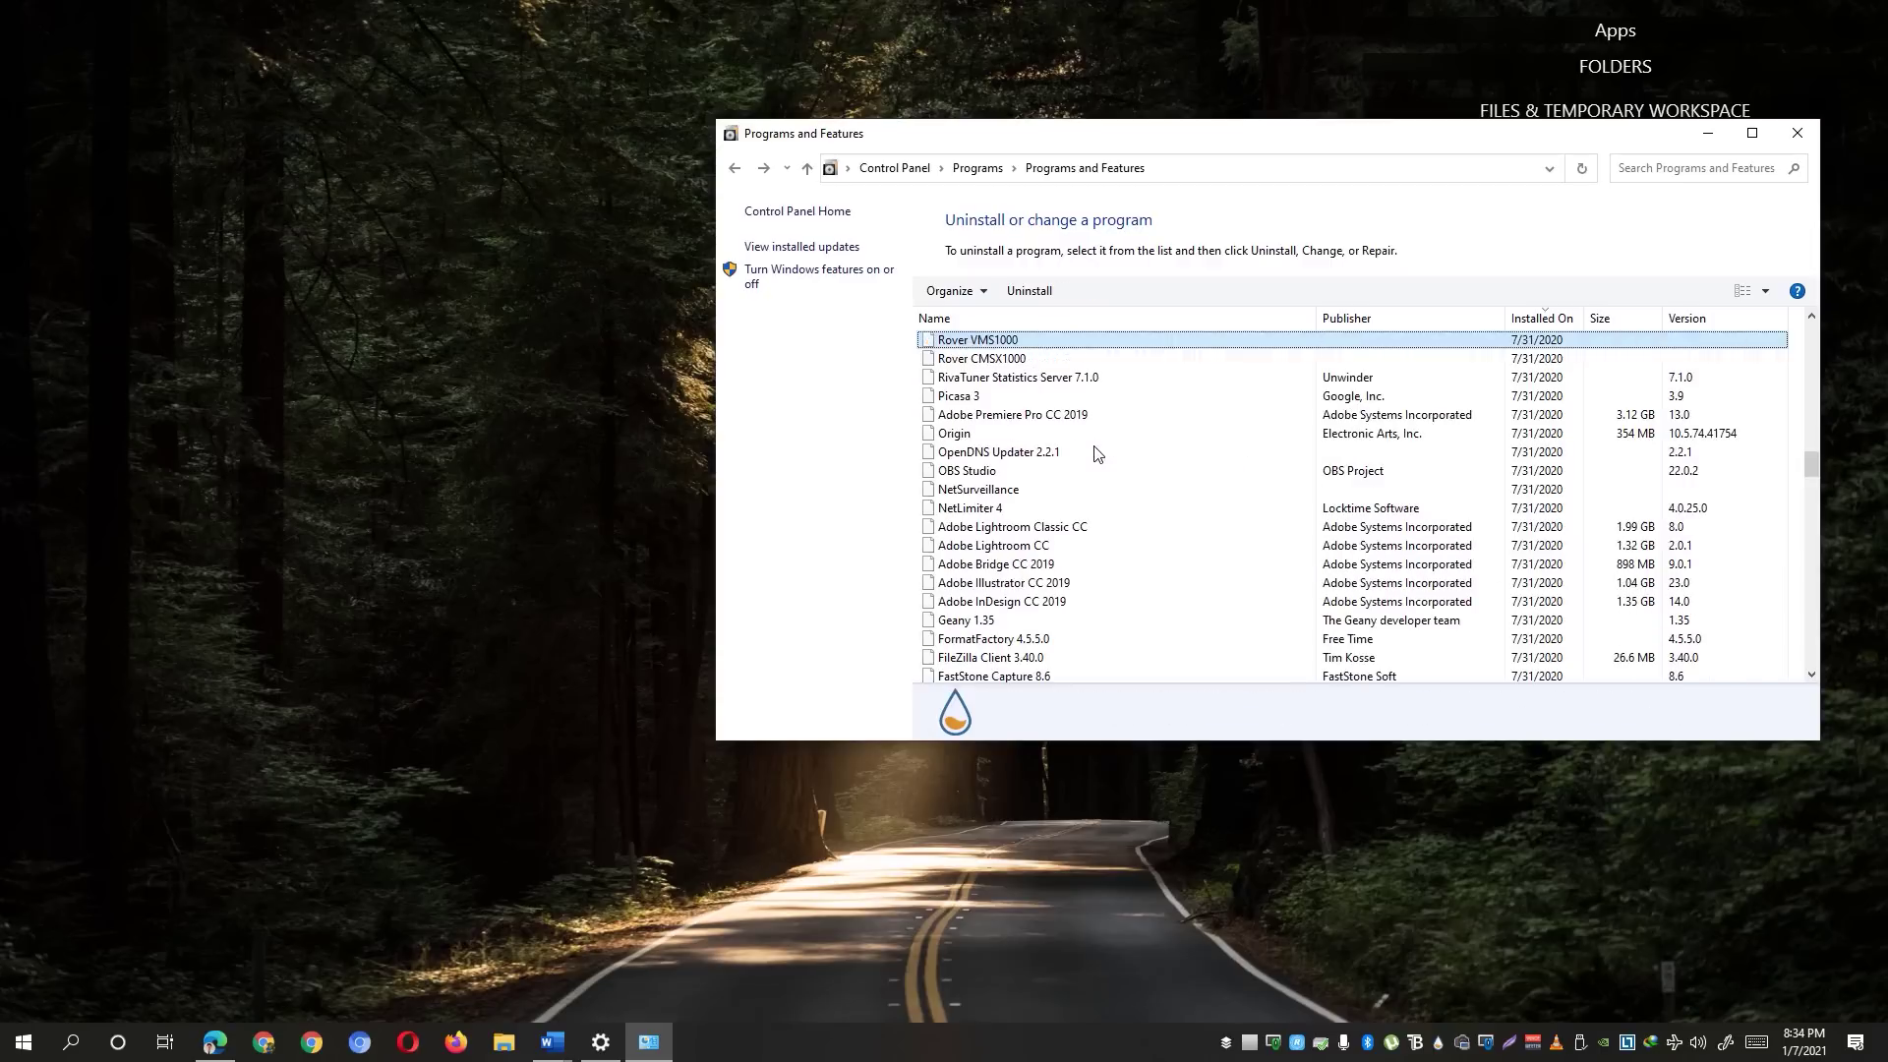
{"action": "key", "text": "Down"}
{"action": "key", "text": "r"}
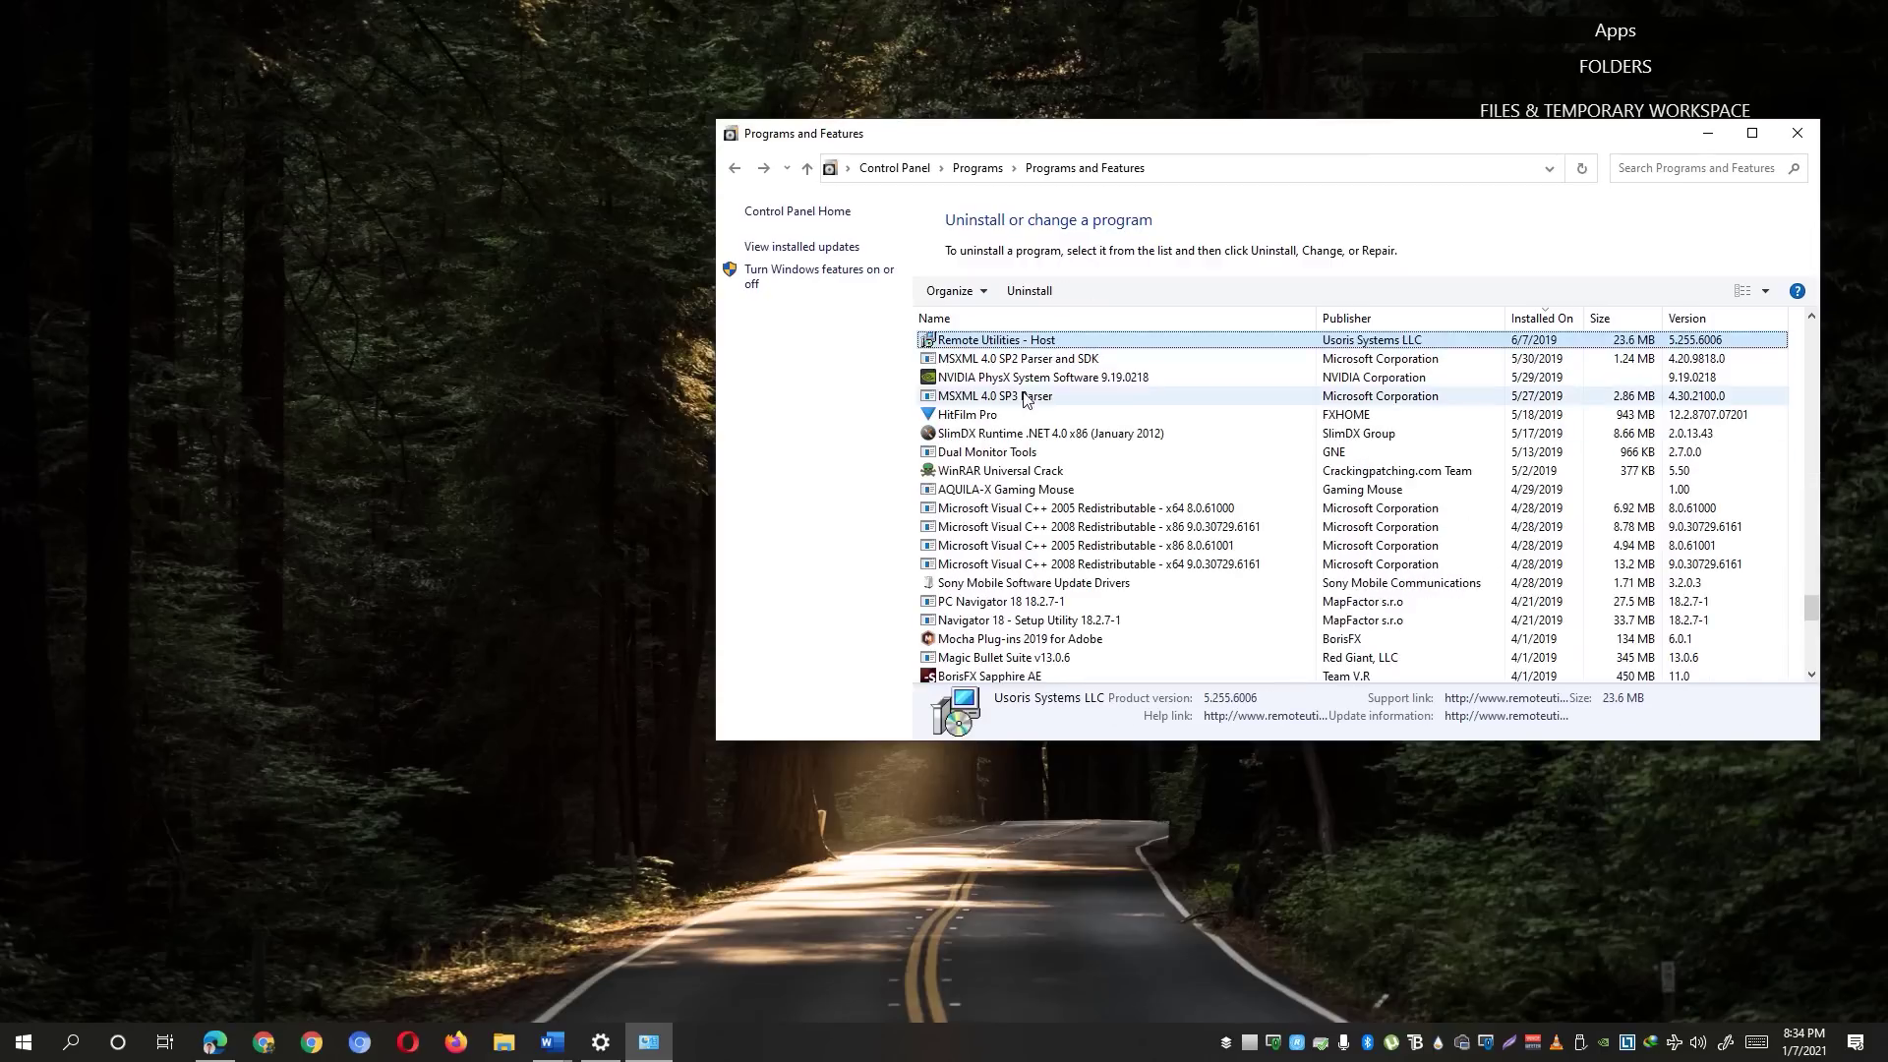
{"action": "key", "text": "r"}
{"action": "key", "text": "r"}
{"action": "key", "text": "r"}
{"action": "key", "text": "r"}
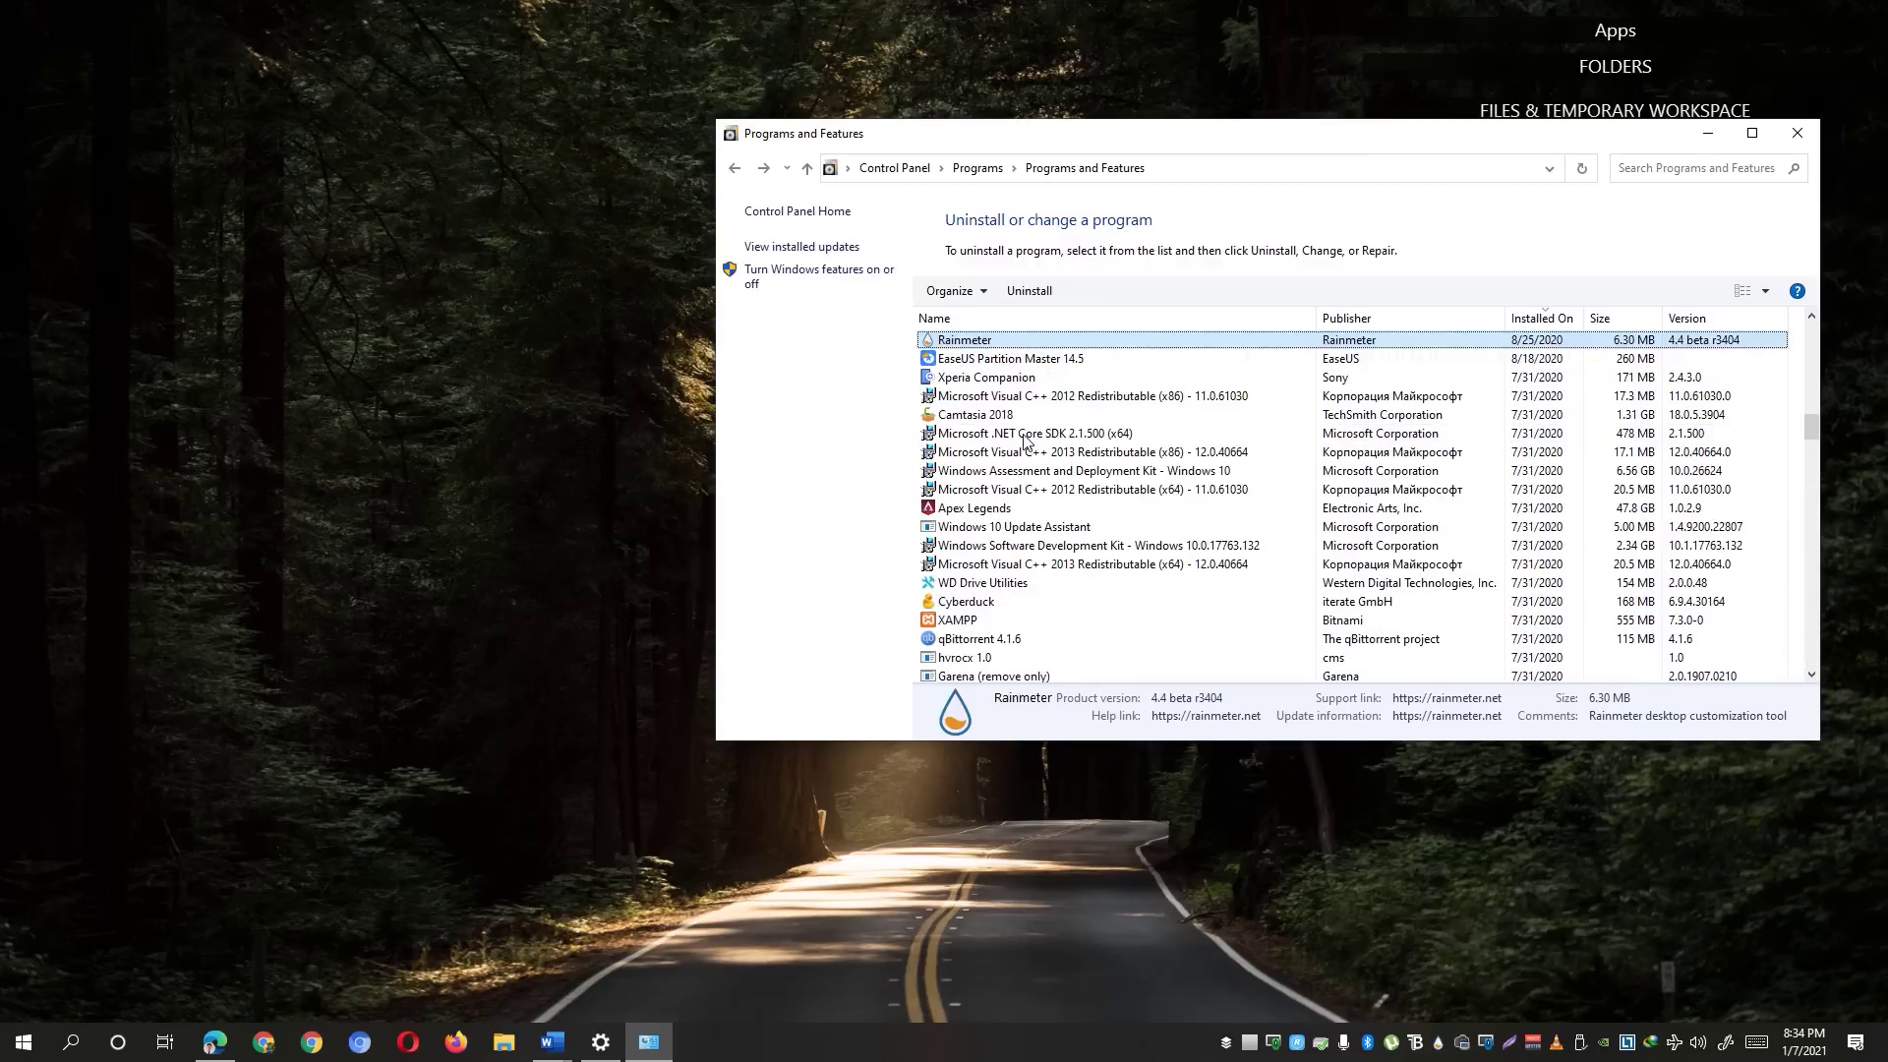
{"action": "key", "text": "r"}
{"action": "key", "text": "r"}
{"action": "key", "text": "r"}
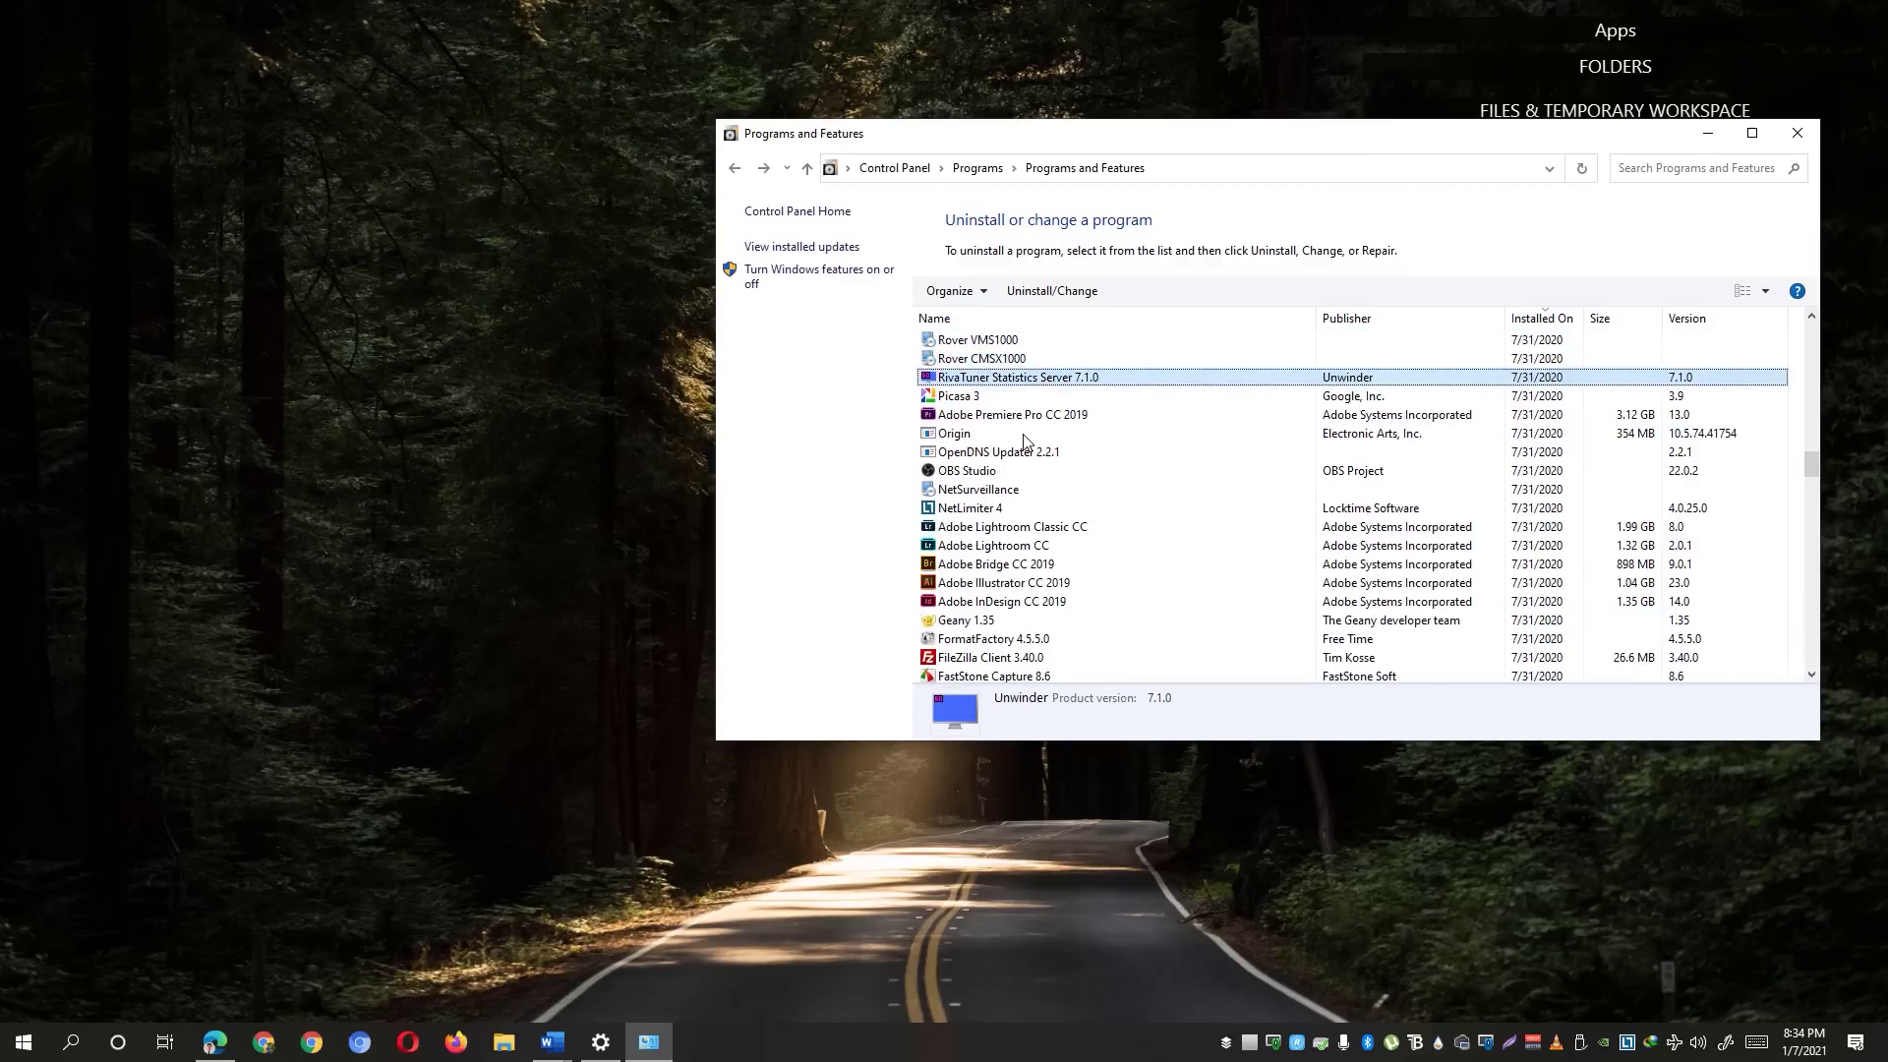
{"action": "key", "text": "r"}
{"action": "key", "text": "r"}
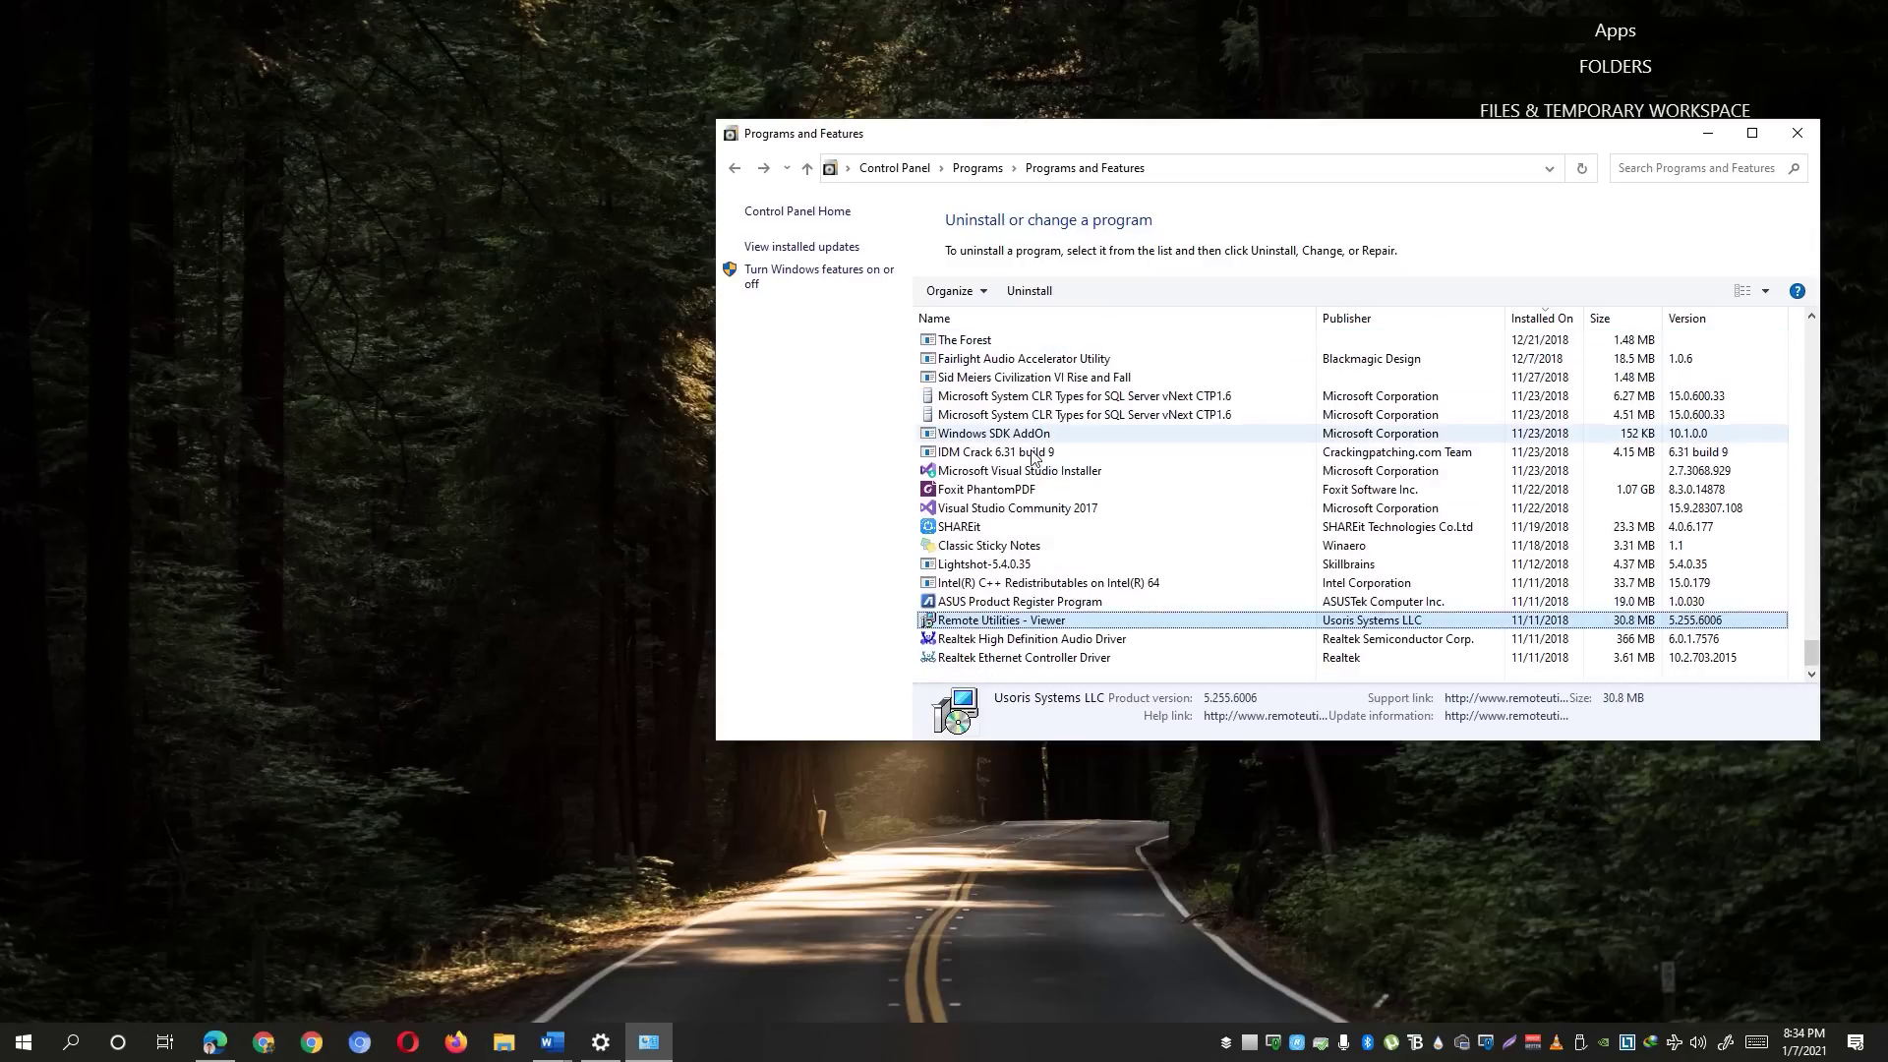
{"action": "key", "text": "r"}
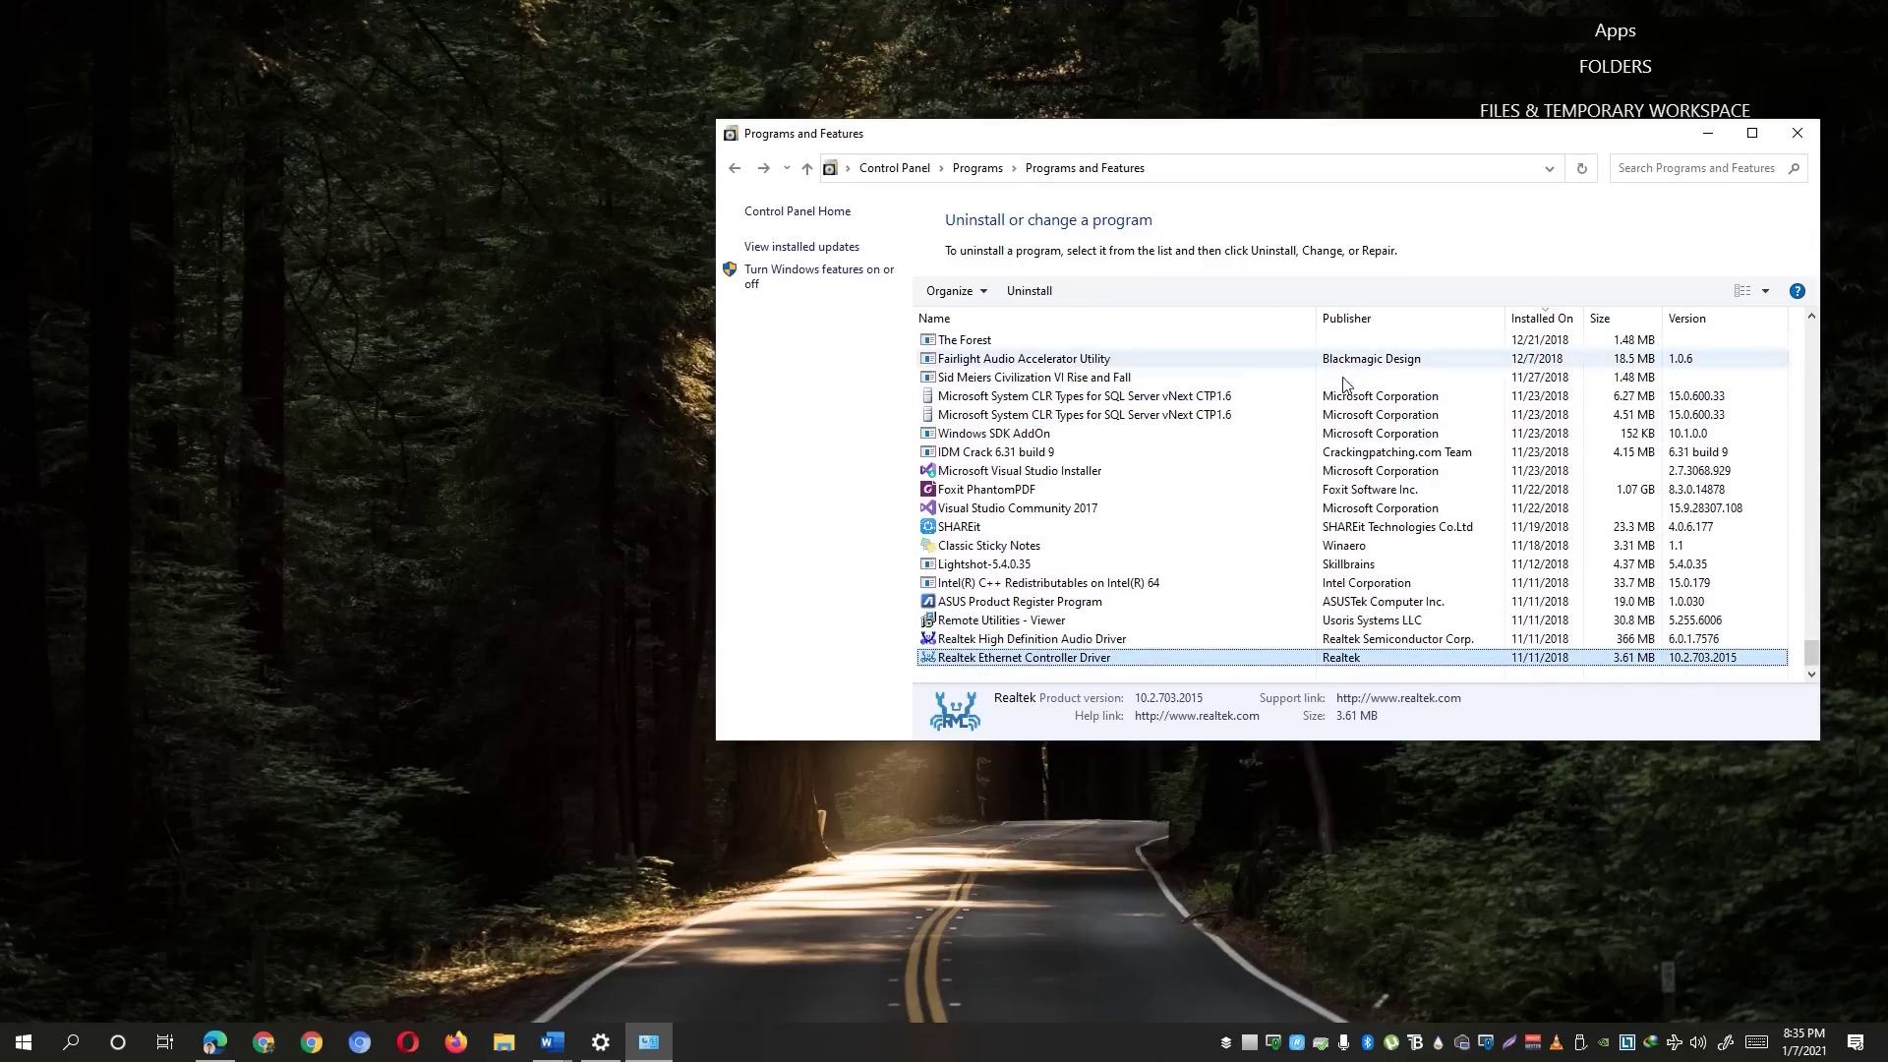
{"action": "left_click", "coordinate": [1800, 149]}
Step: Run VALORANT as administrator from the desktop's Apps group, and close its client once the sign-in window has loaded
{"action": "mouse_move", "coordinate": [1581, 22]}
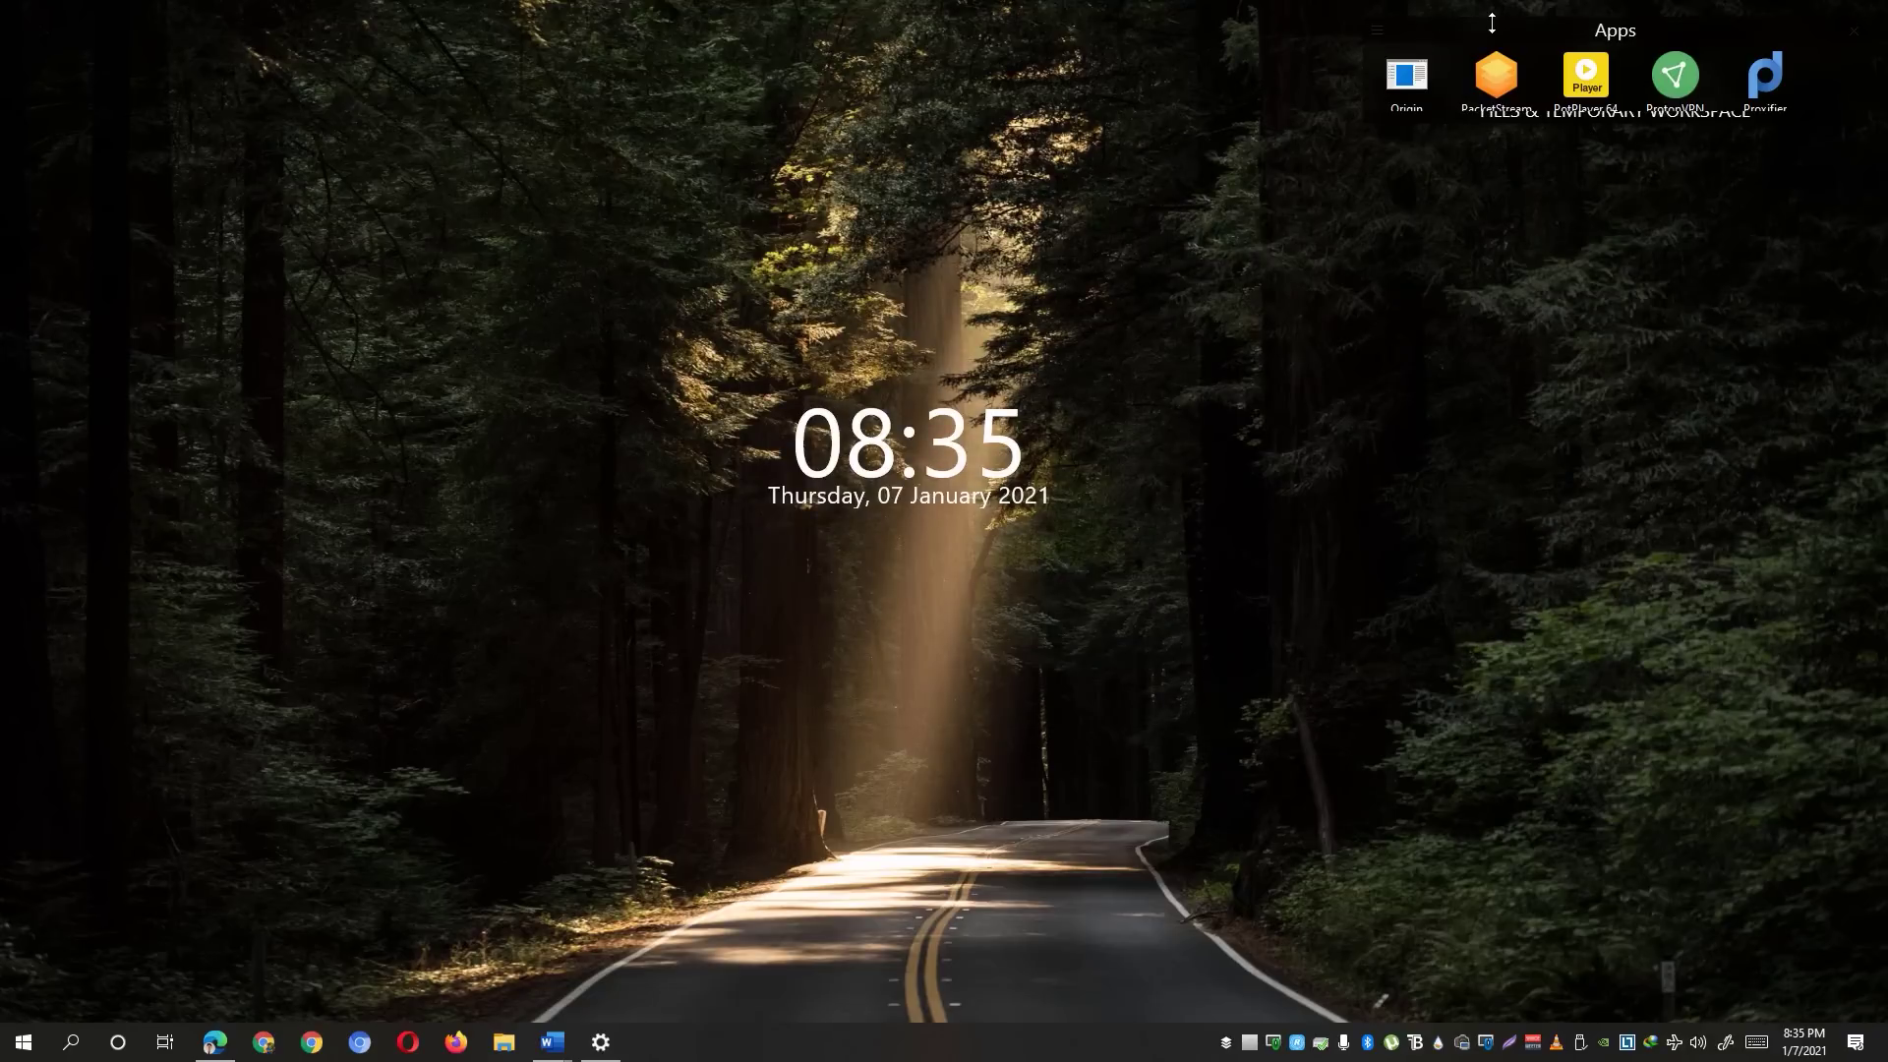
{"action": "left_click", "coordinate": [1591, 459]}
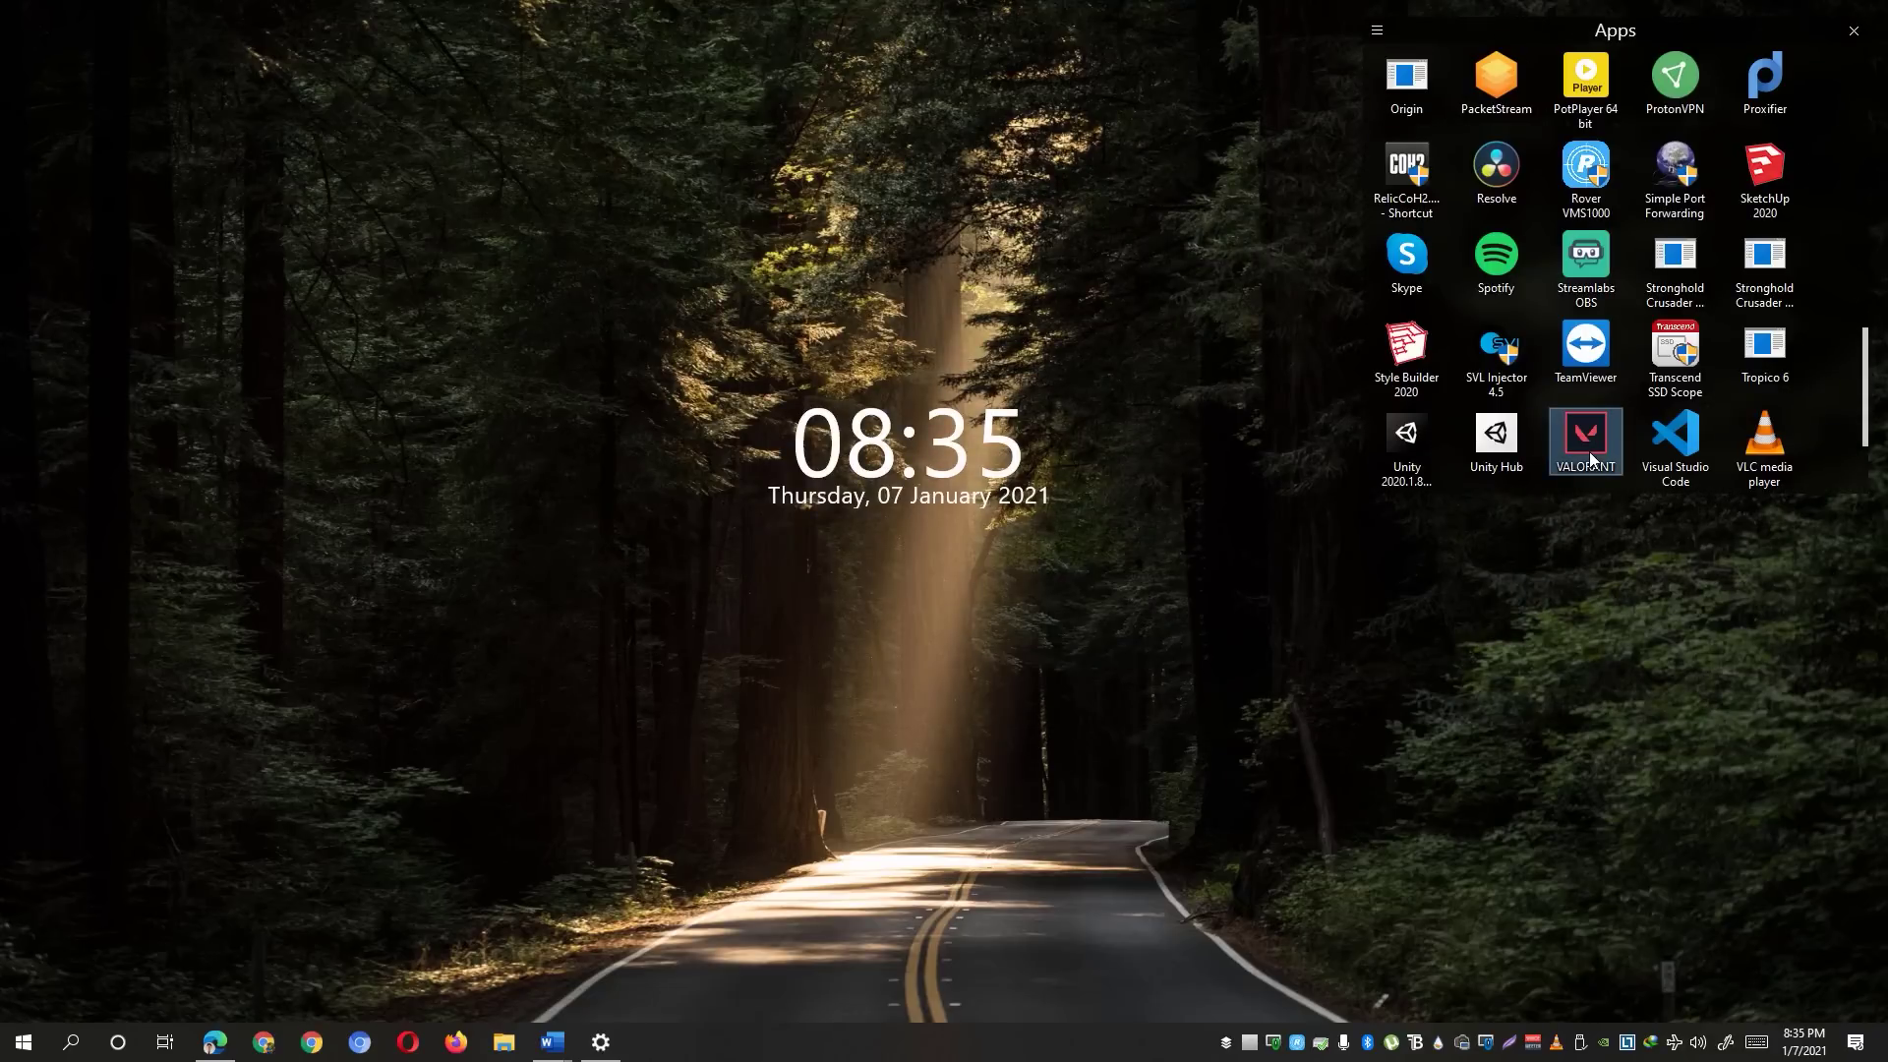
{"action": "right_click", "coordinate": [1591, 458]}
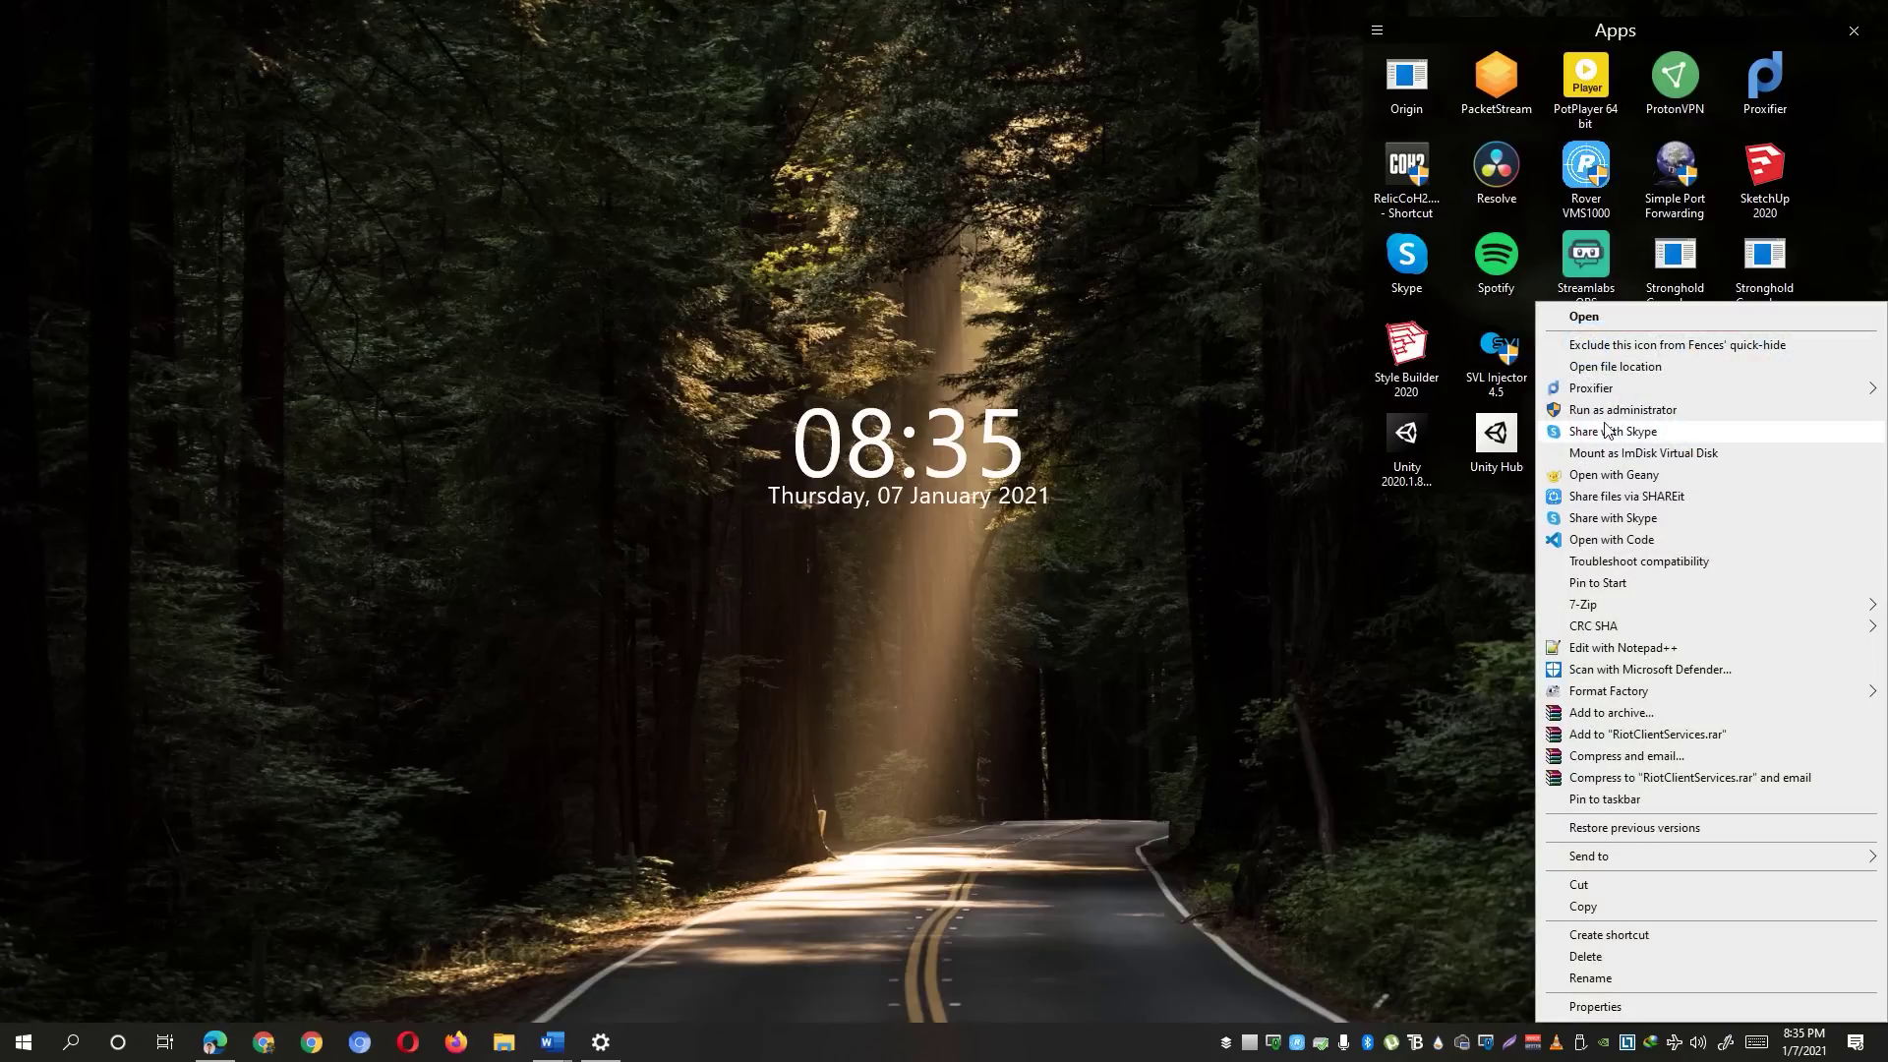
{"action": "left_click", "coordinate": [1578, 410]}
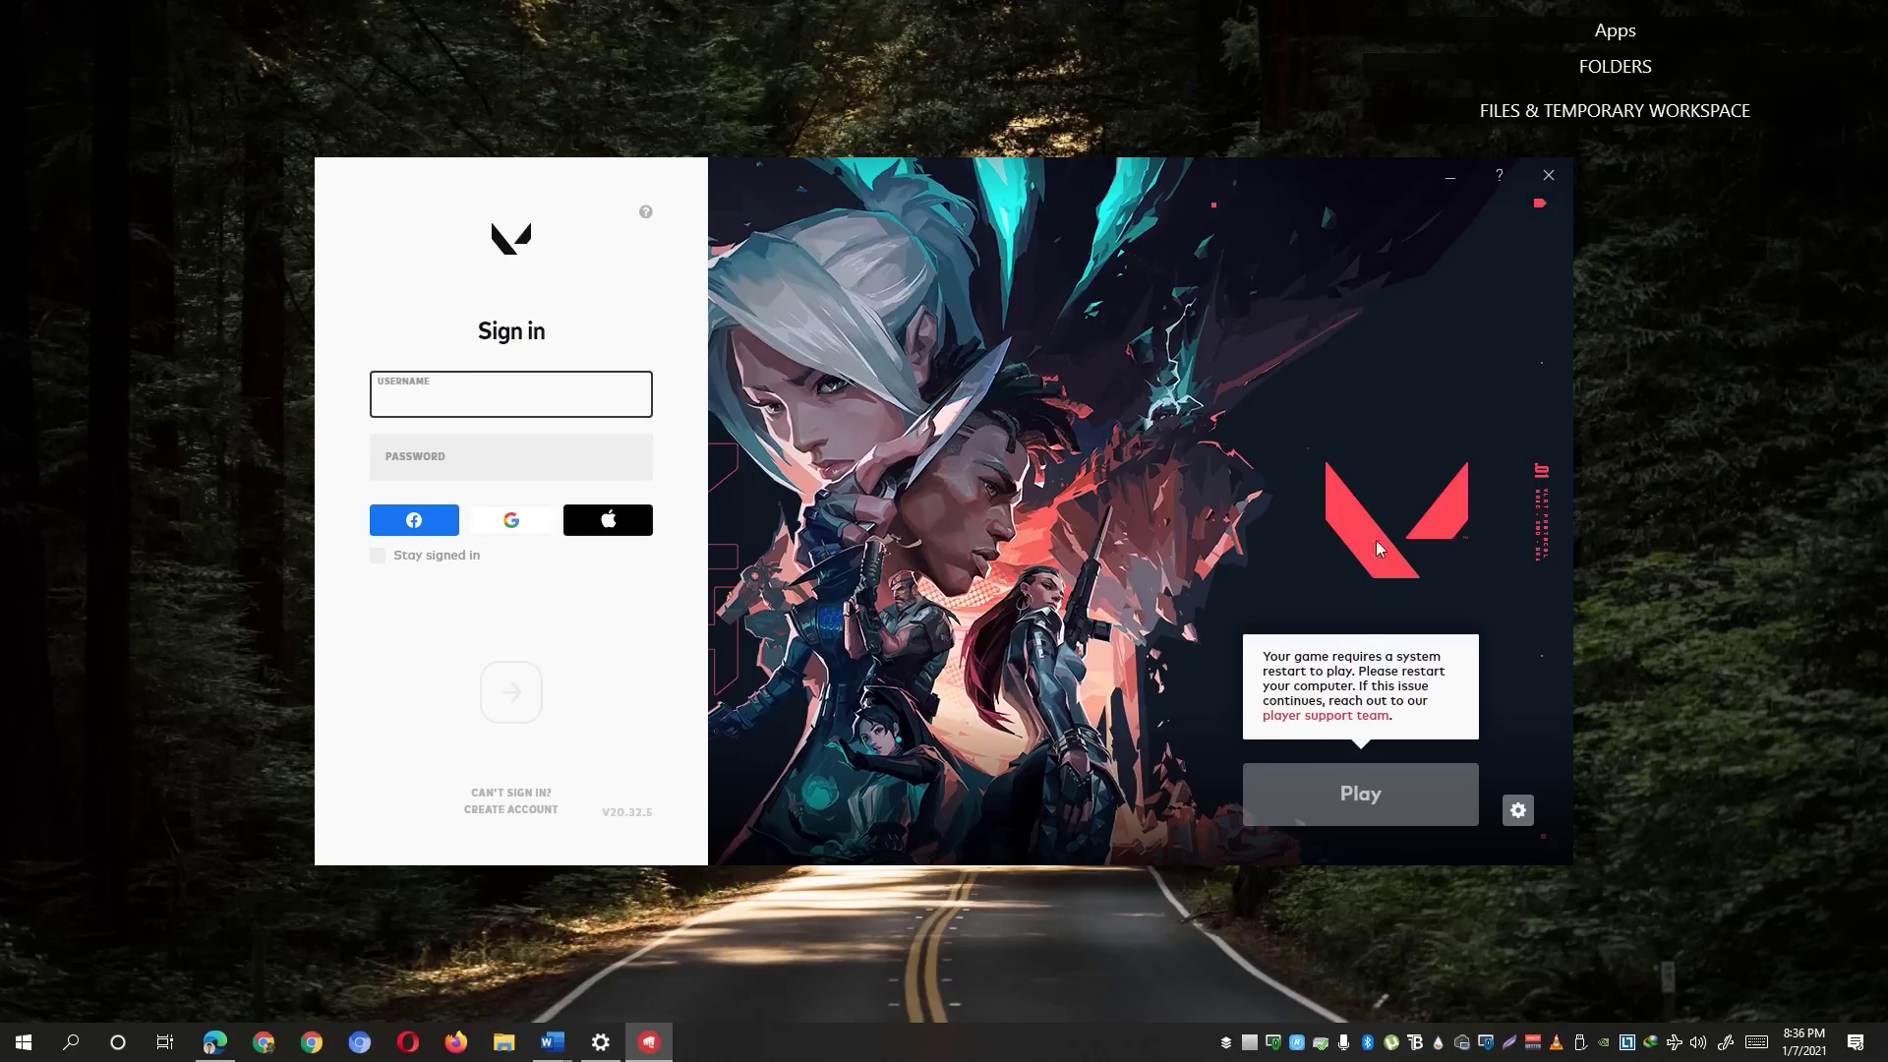
{"action": "left_click", "coordinate": [1560, 180]}
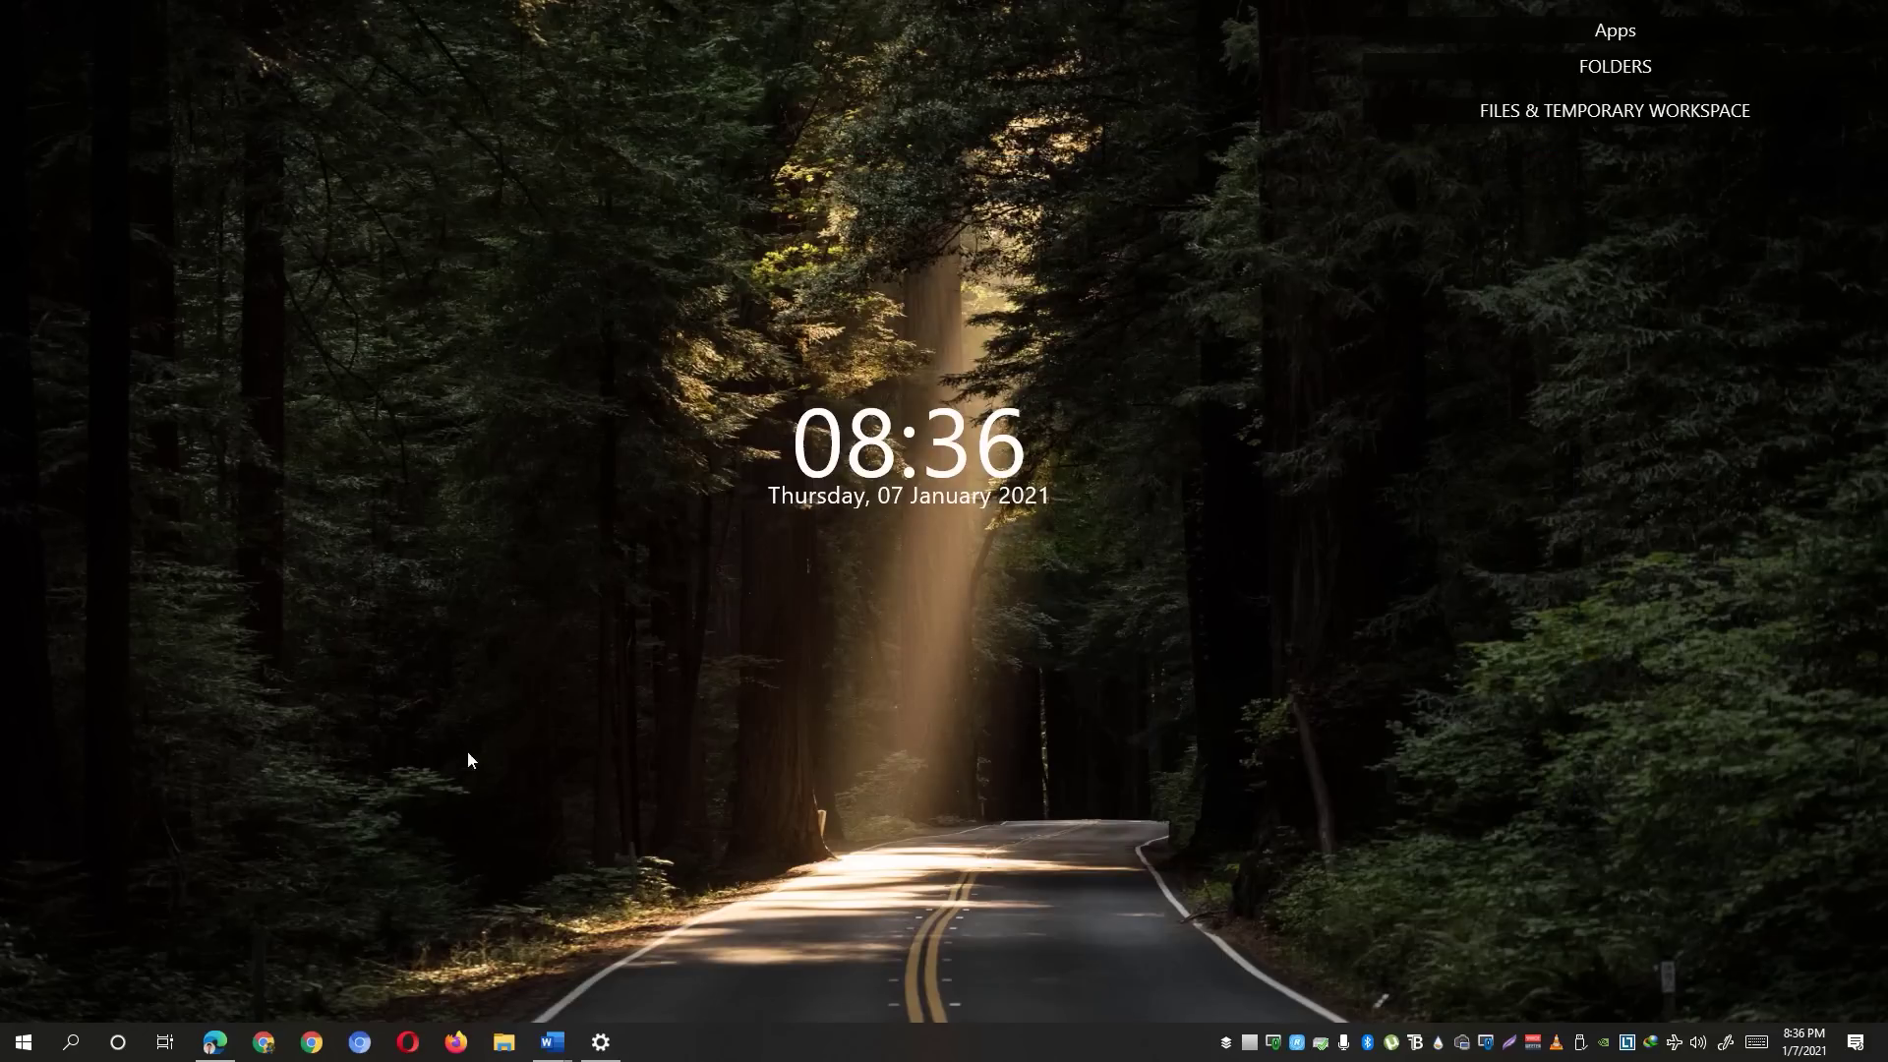
Step: Search for services.msc and open Services with administrator rights
{"action": "left_click", "coordinate": [32, 1044]}
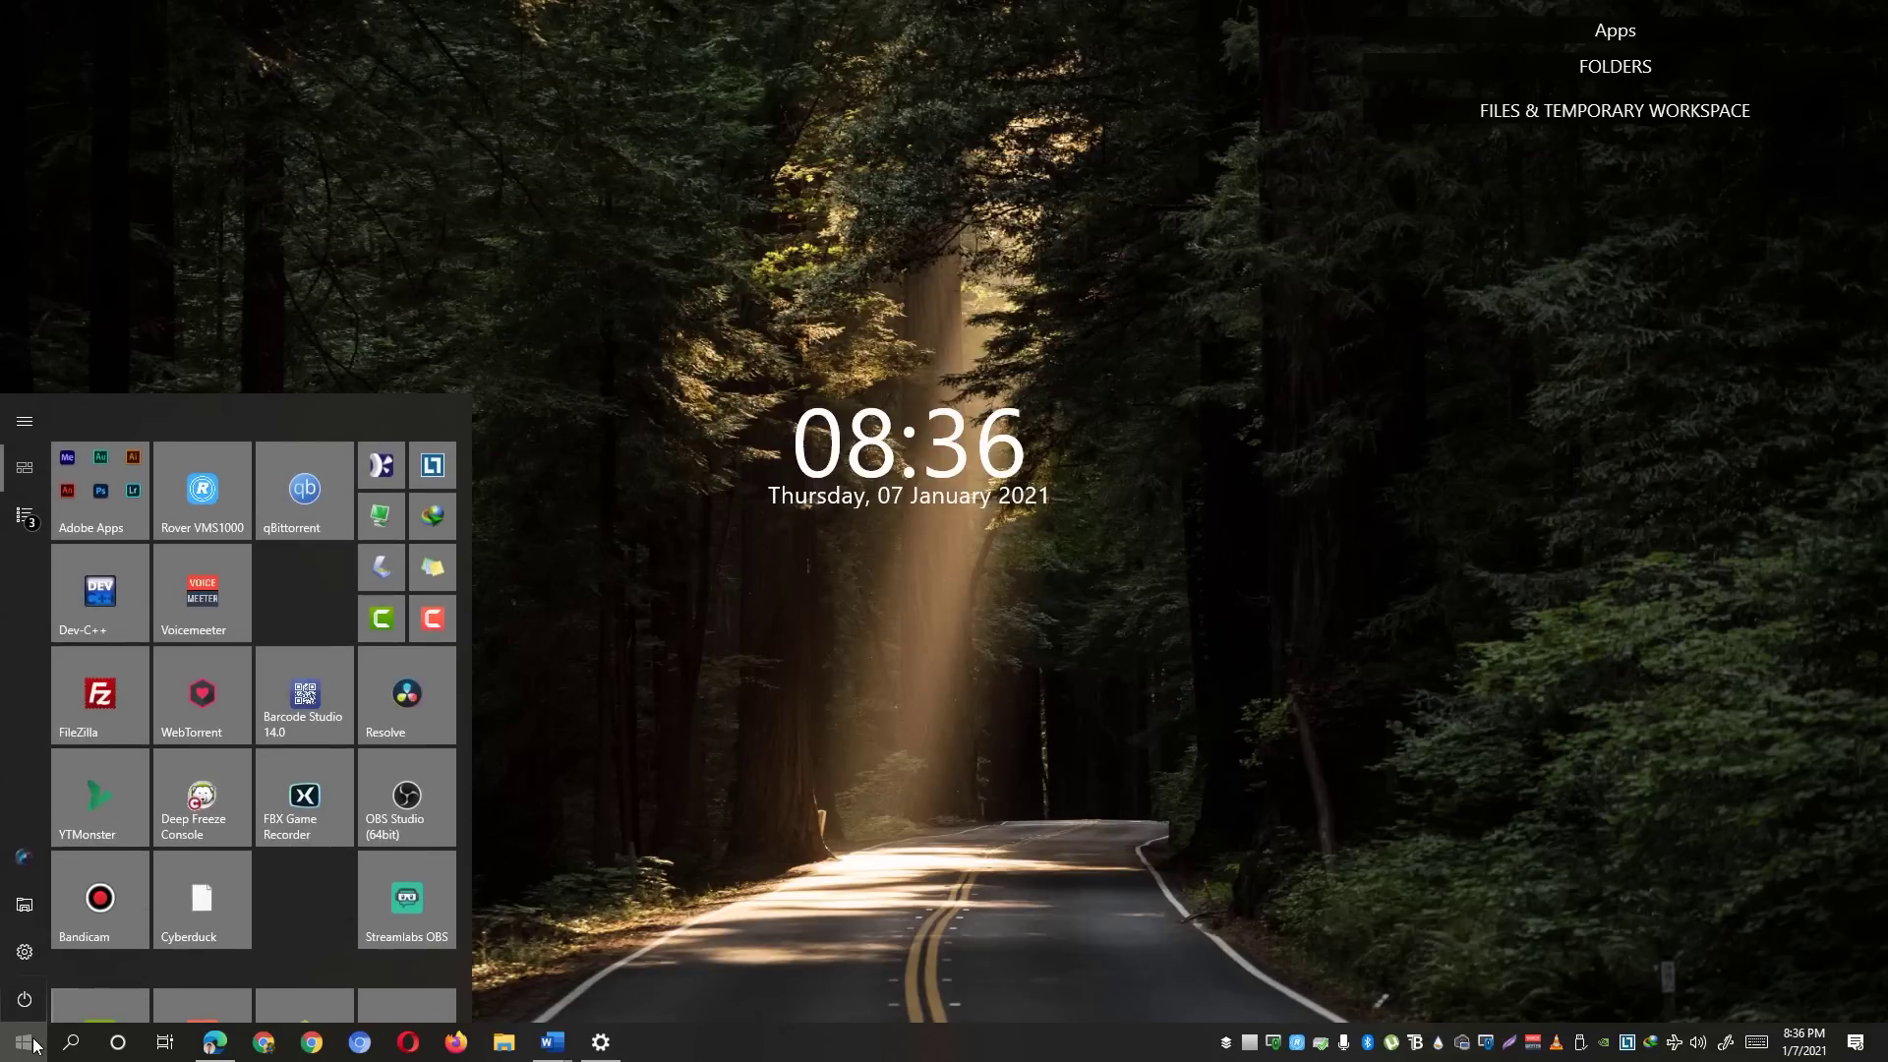
{"action": "type", "text": "services.msc"}
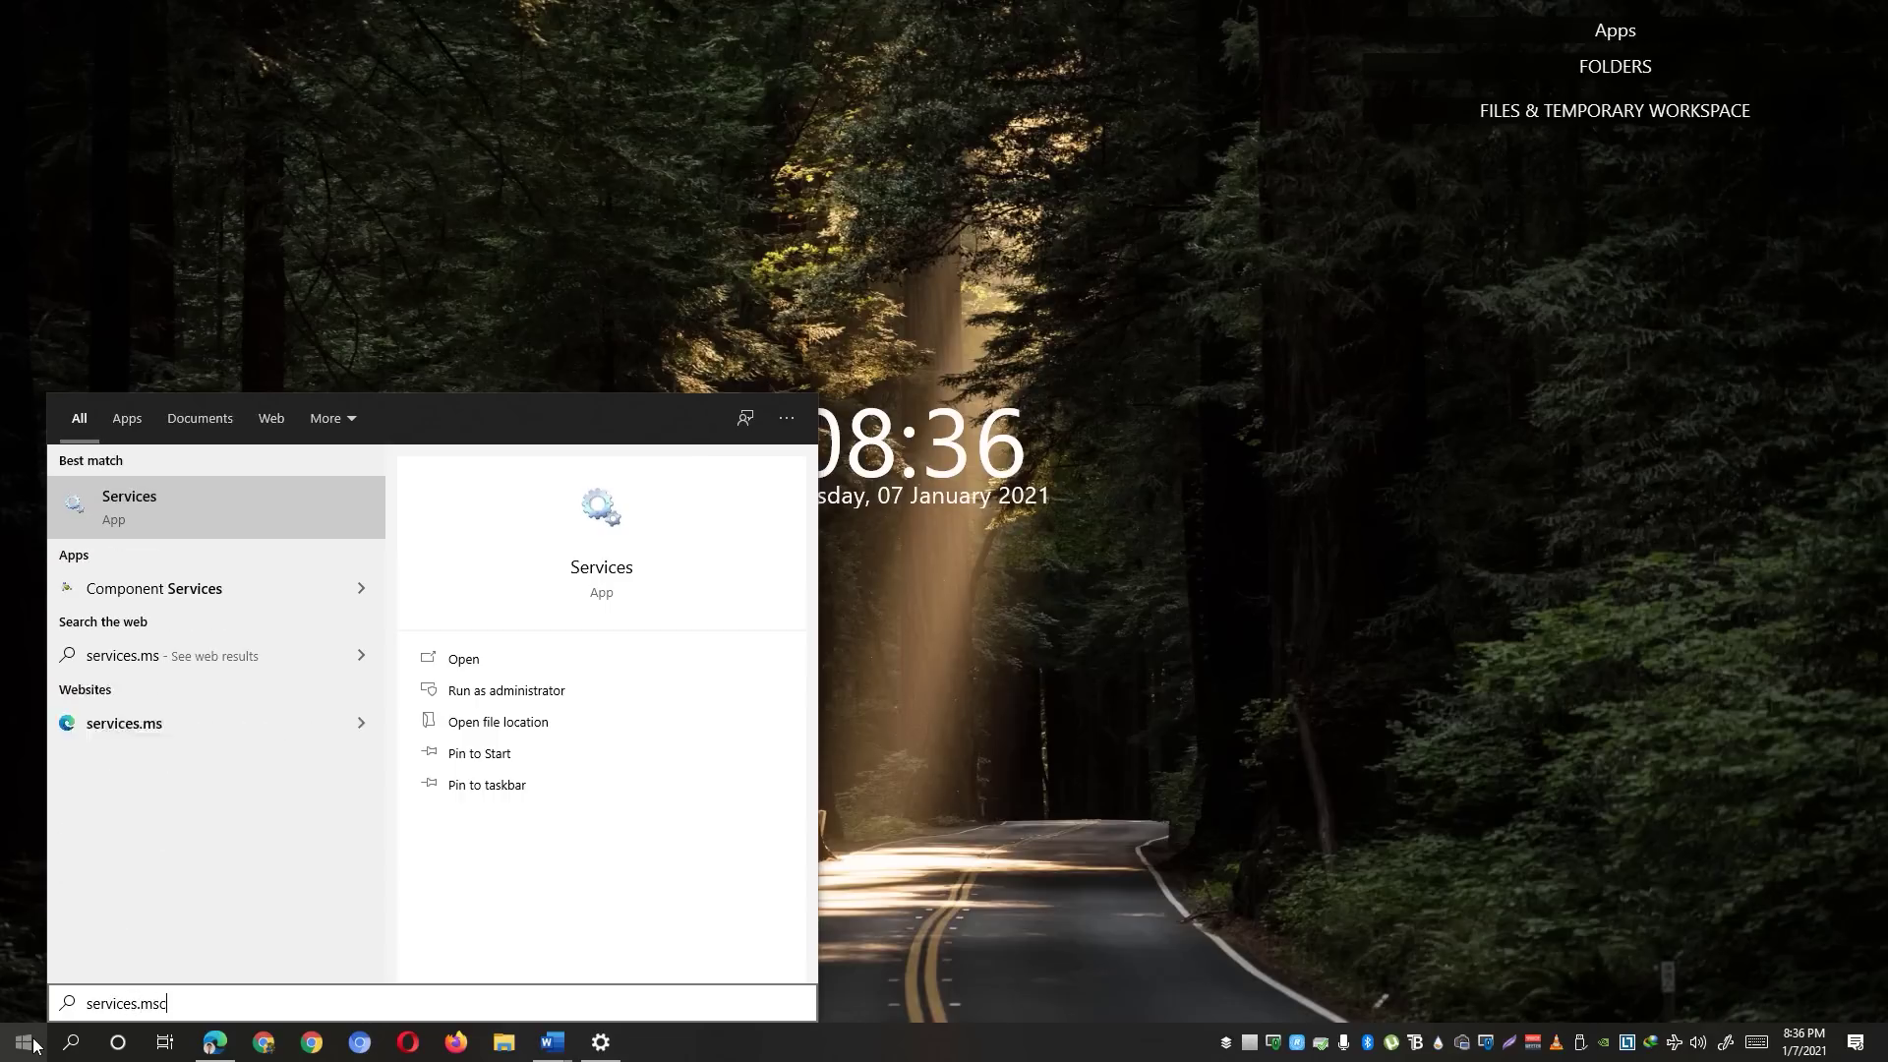
{"action": "right_click", "coordinate": [304, 541]}
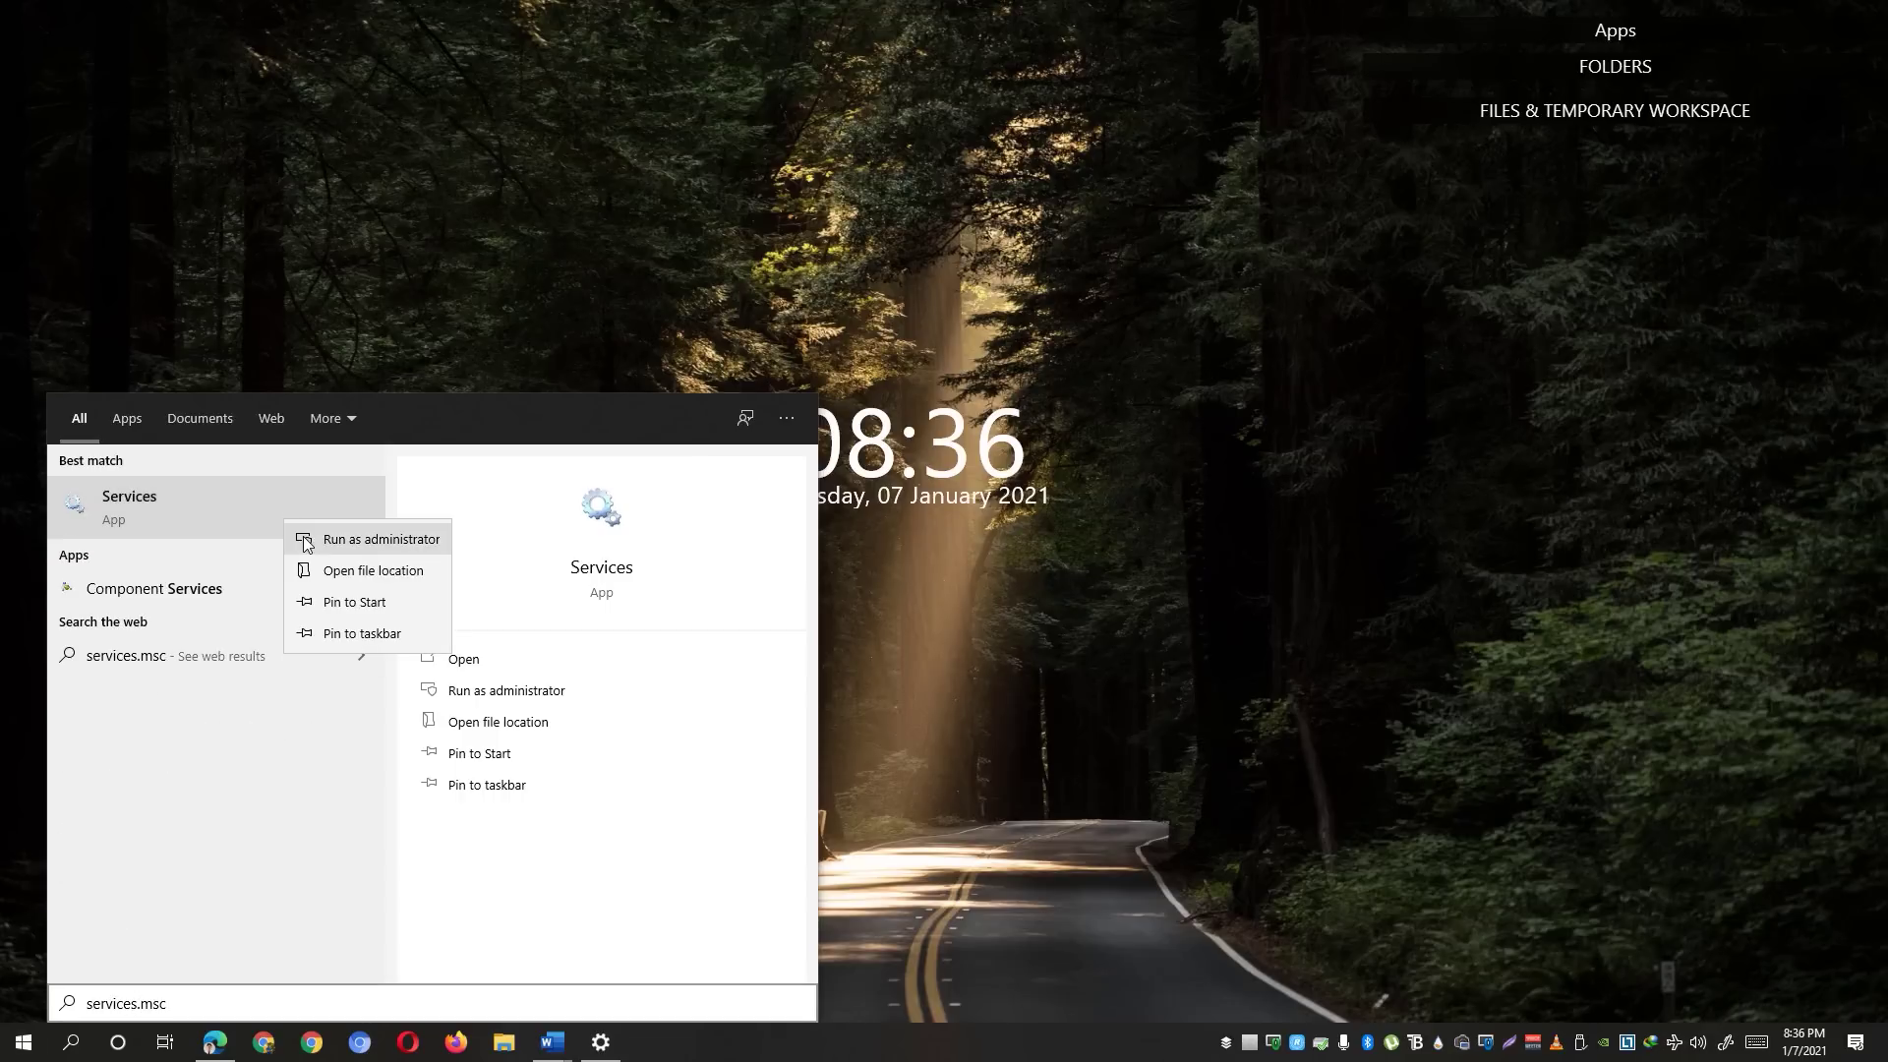
{"action": "left_click", "coordinate": [328, 540]}
Step: Find the vgc service in the list of services and open its properties
{"action": "key", "text": "Down"}
{"action": "key", "text": "Down"}
{"action": "key", "text": "Down"}
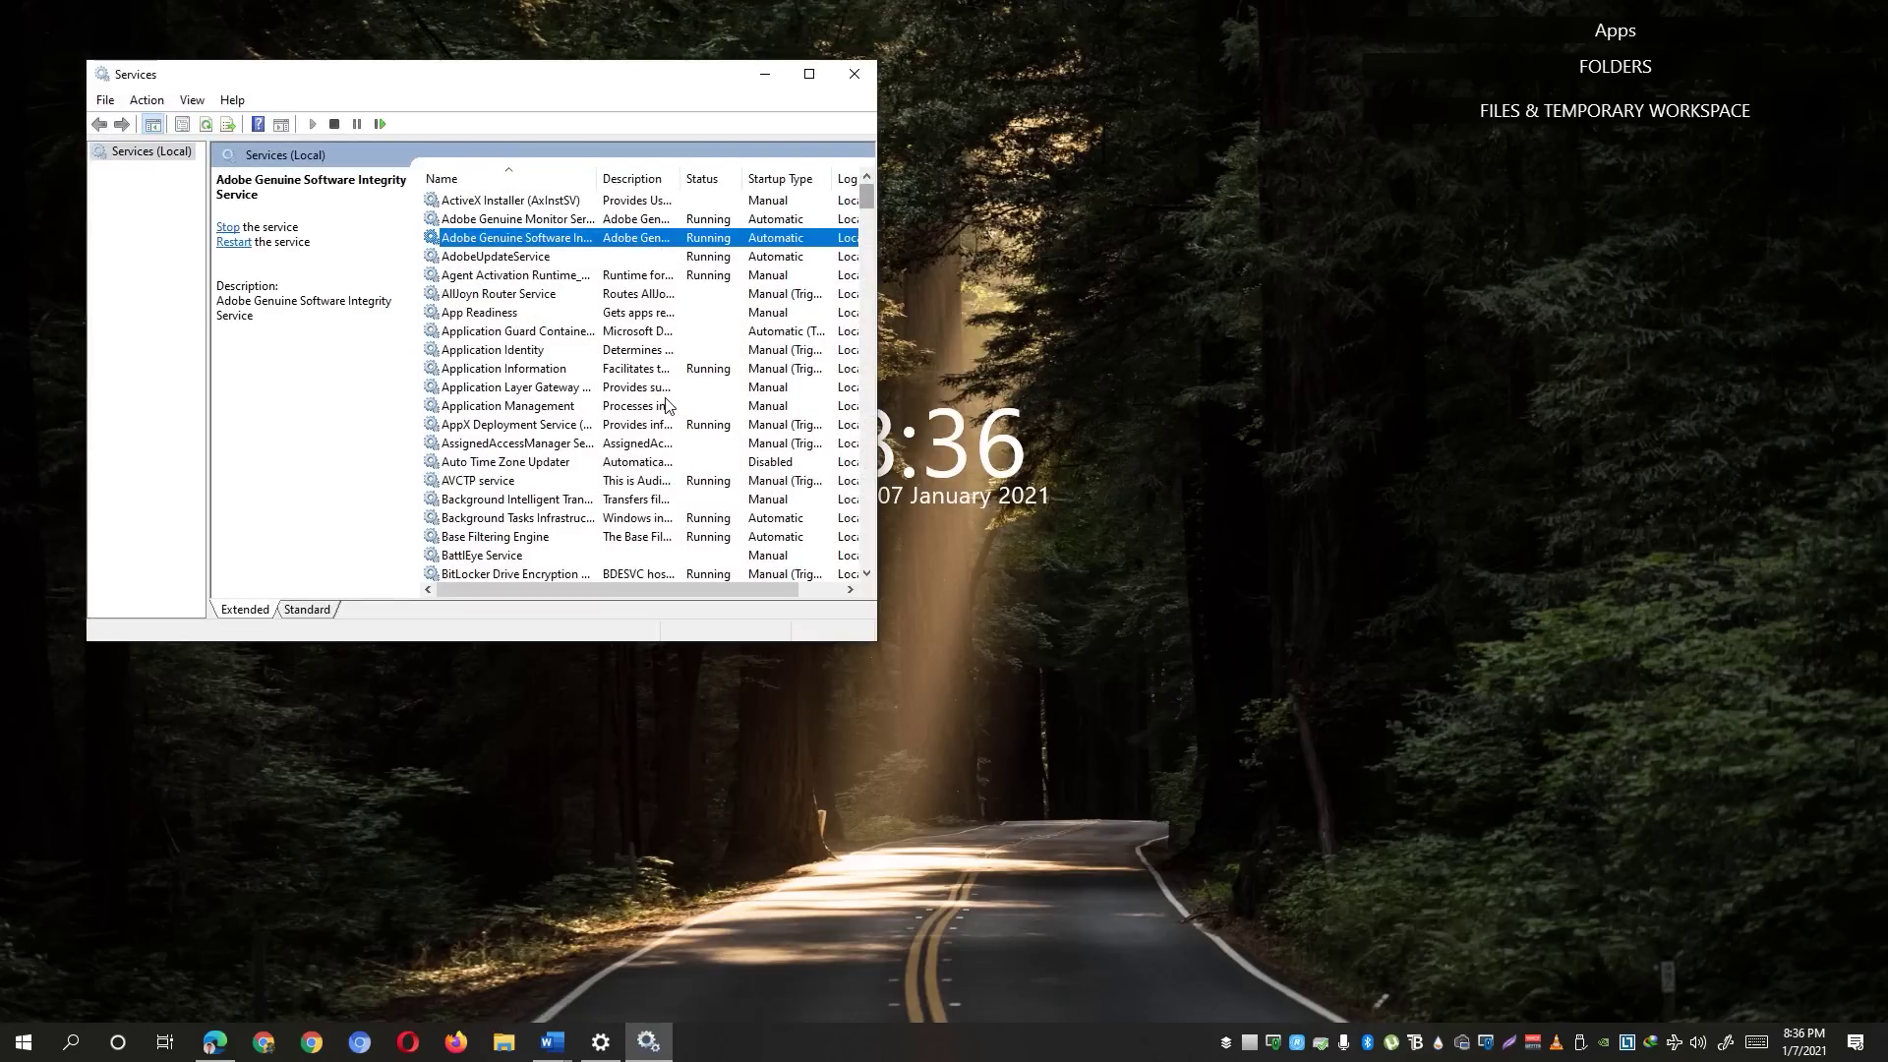
{"action": "type", "text": "vgc"}
{"action": "key", "text": "shift+F10"}
{"action": "key", "text": "Up"}
{"action": "key", "text": "Up"}
{"action": "key", "text": "Return"}
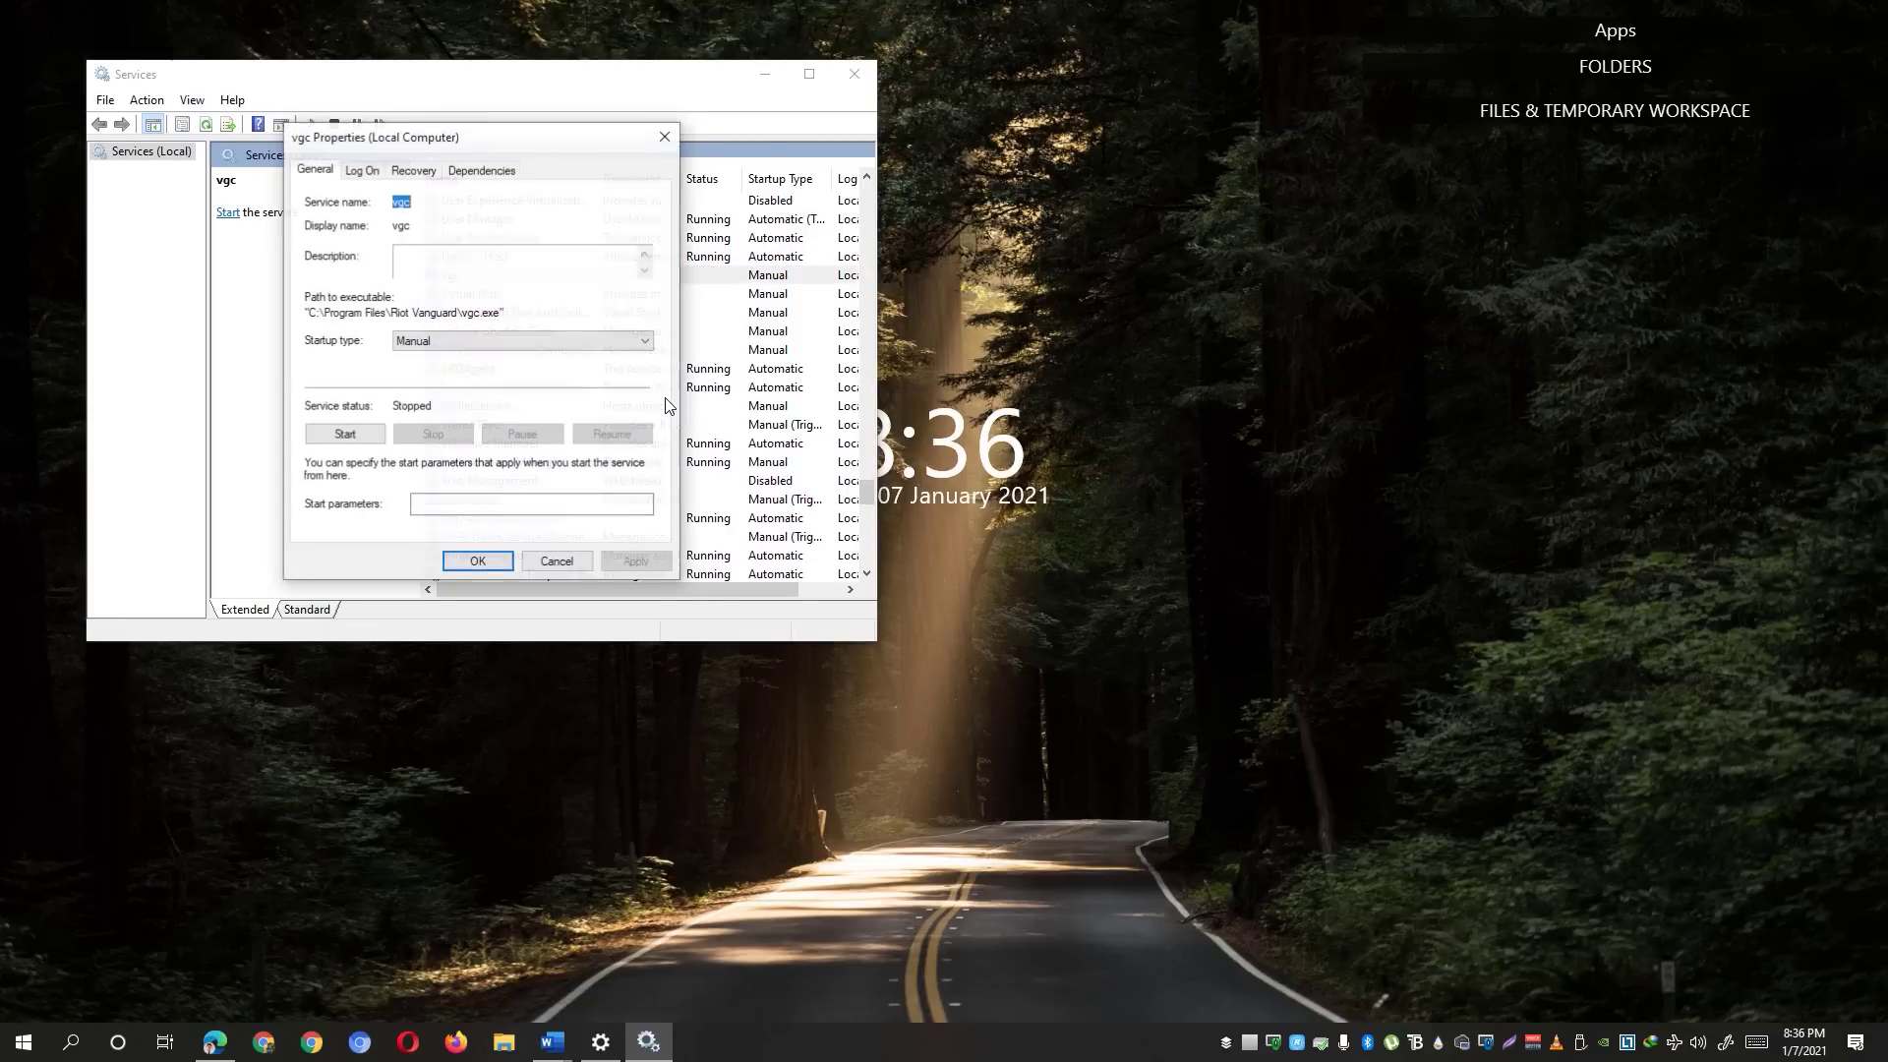
Step: Set the vgc service's startup type to Automatic and apply the change
{"action": "key", "text": "alt+e"}
{"action": "key", "text": "alt+Down"}
{"action": "key", "text": "Up"}
{"action": "key", "text": "Up"}
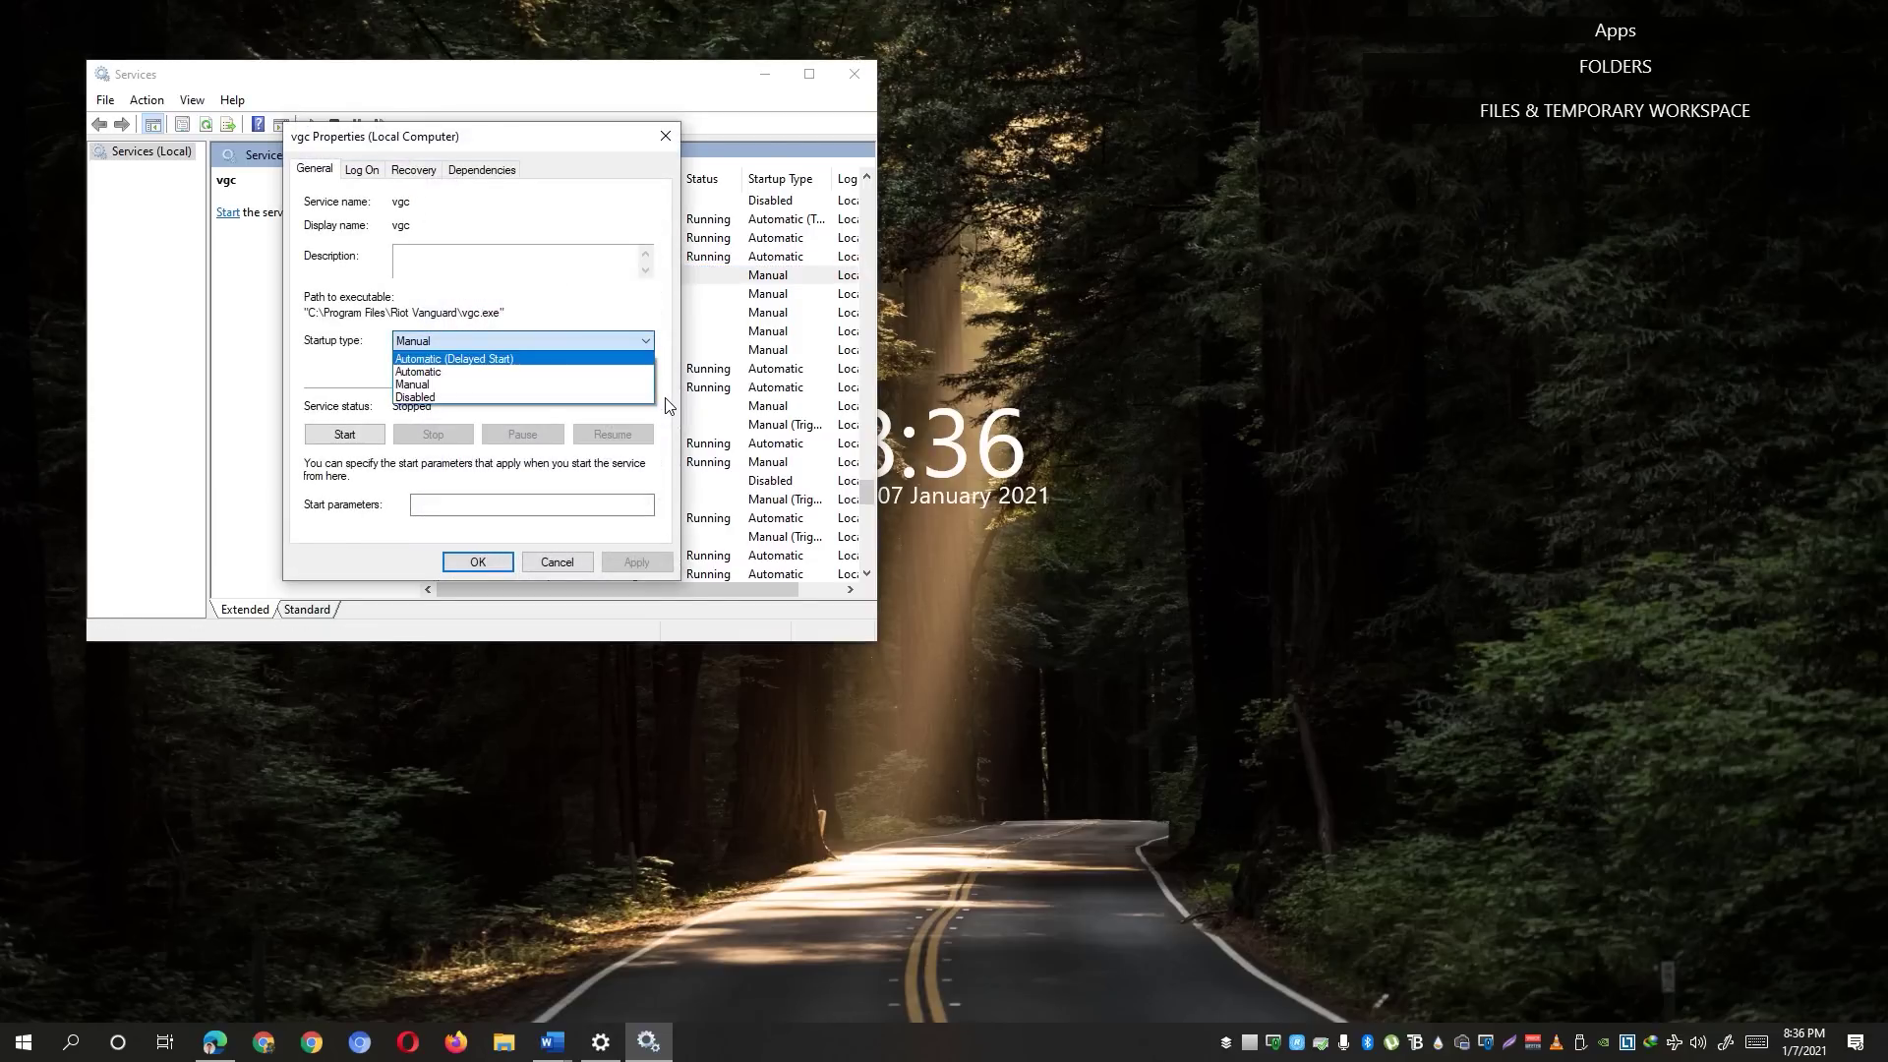
{"action": "key", "text": "Down"}
{"action": "key", "text": "Down"}
{"action": "key", "text": "Up"}
{"action": "key", "text": "Return"}
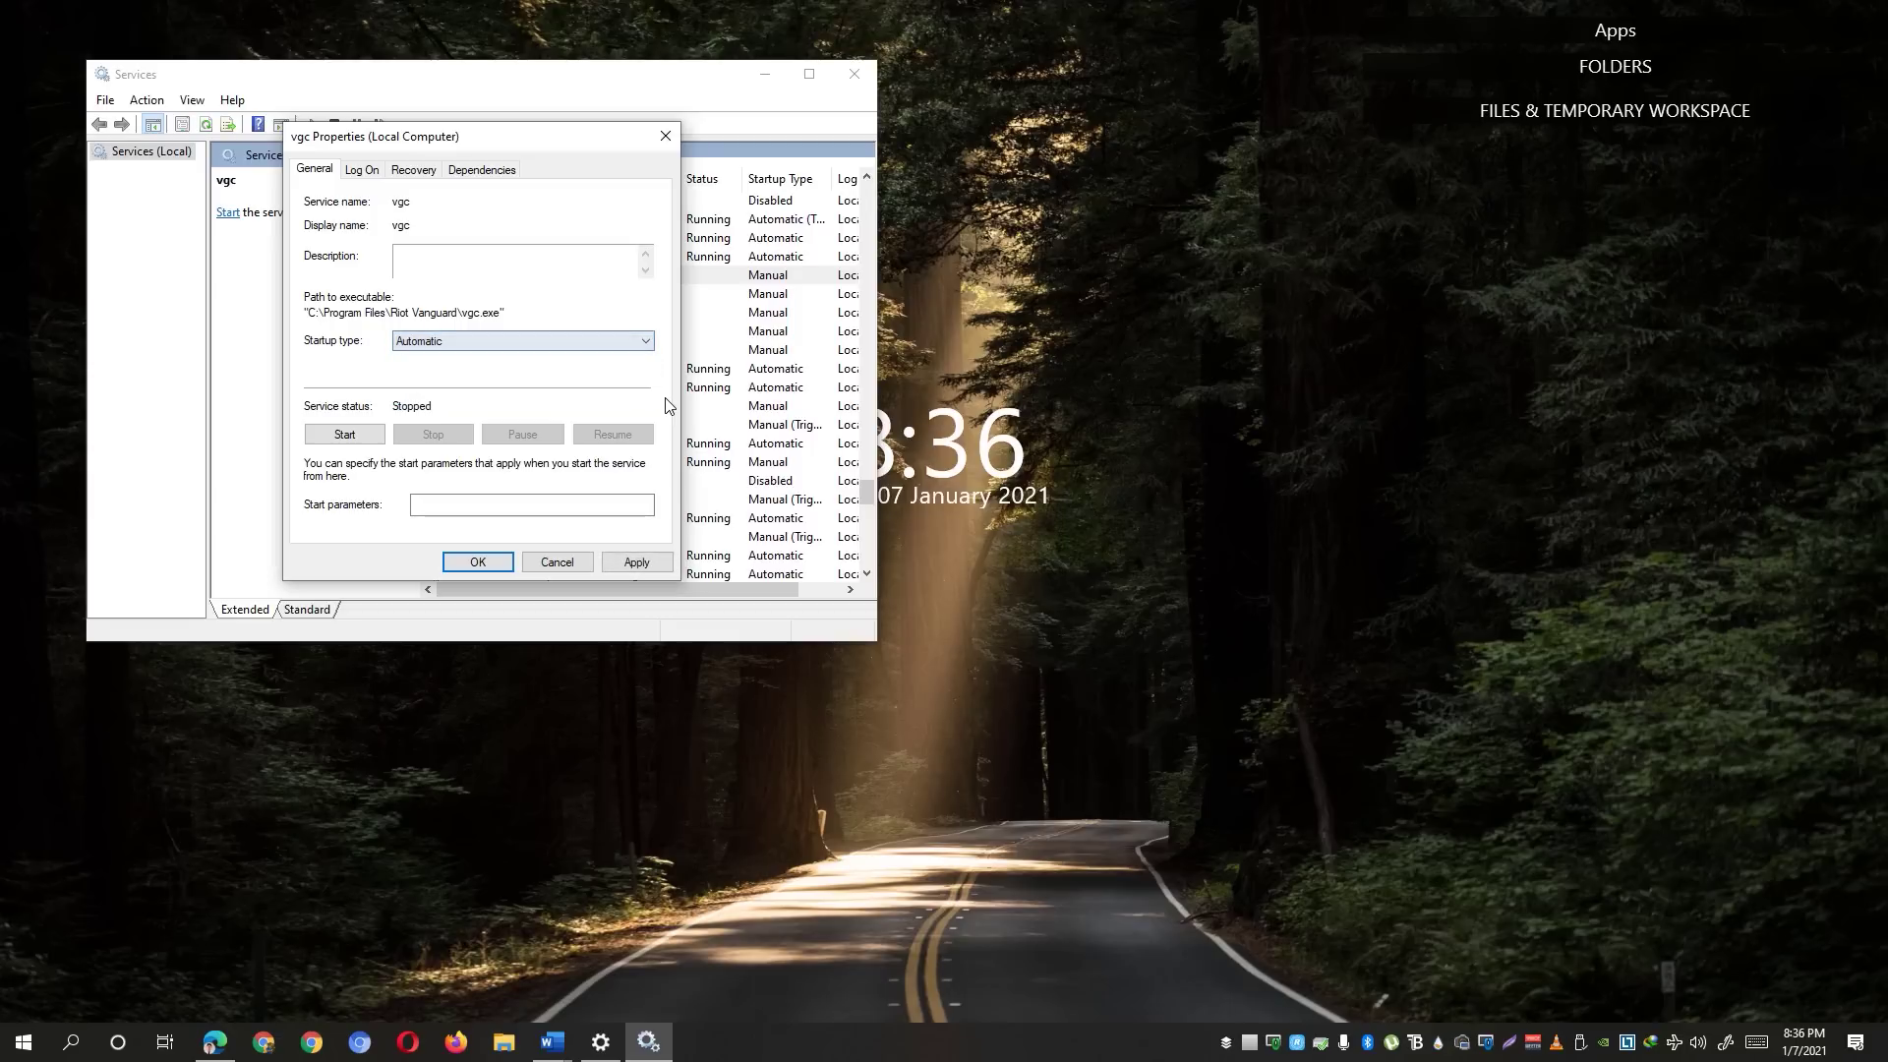
{"action": "key", "text": "Tab"}
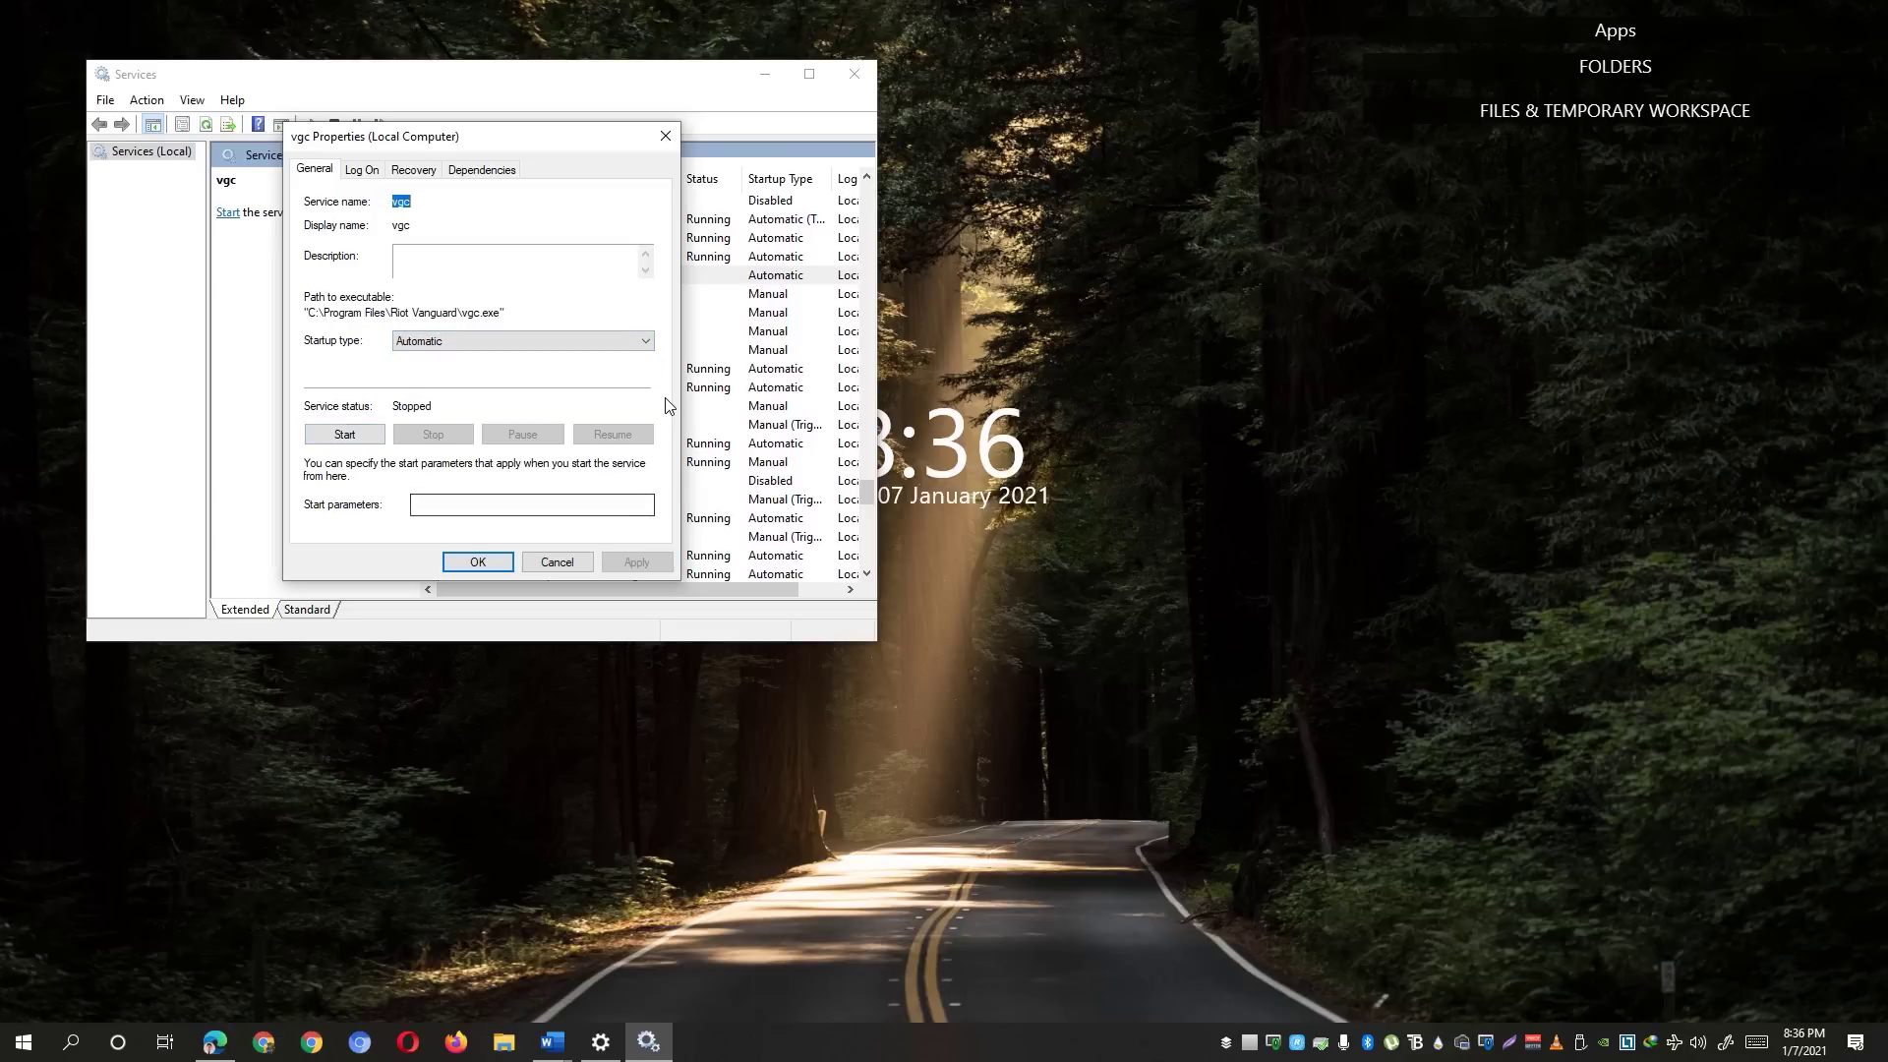
Step: Start the vgc service, accept its properties and close the Services window
{"action": "key", "text": "space"}
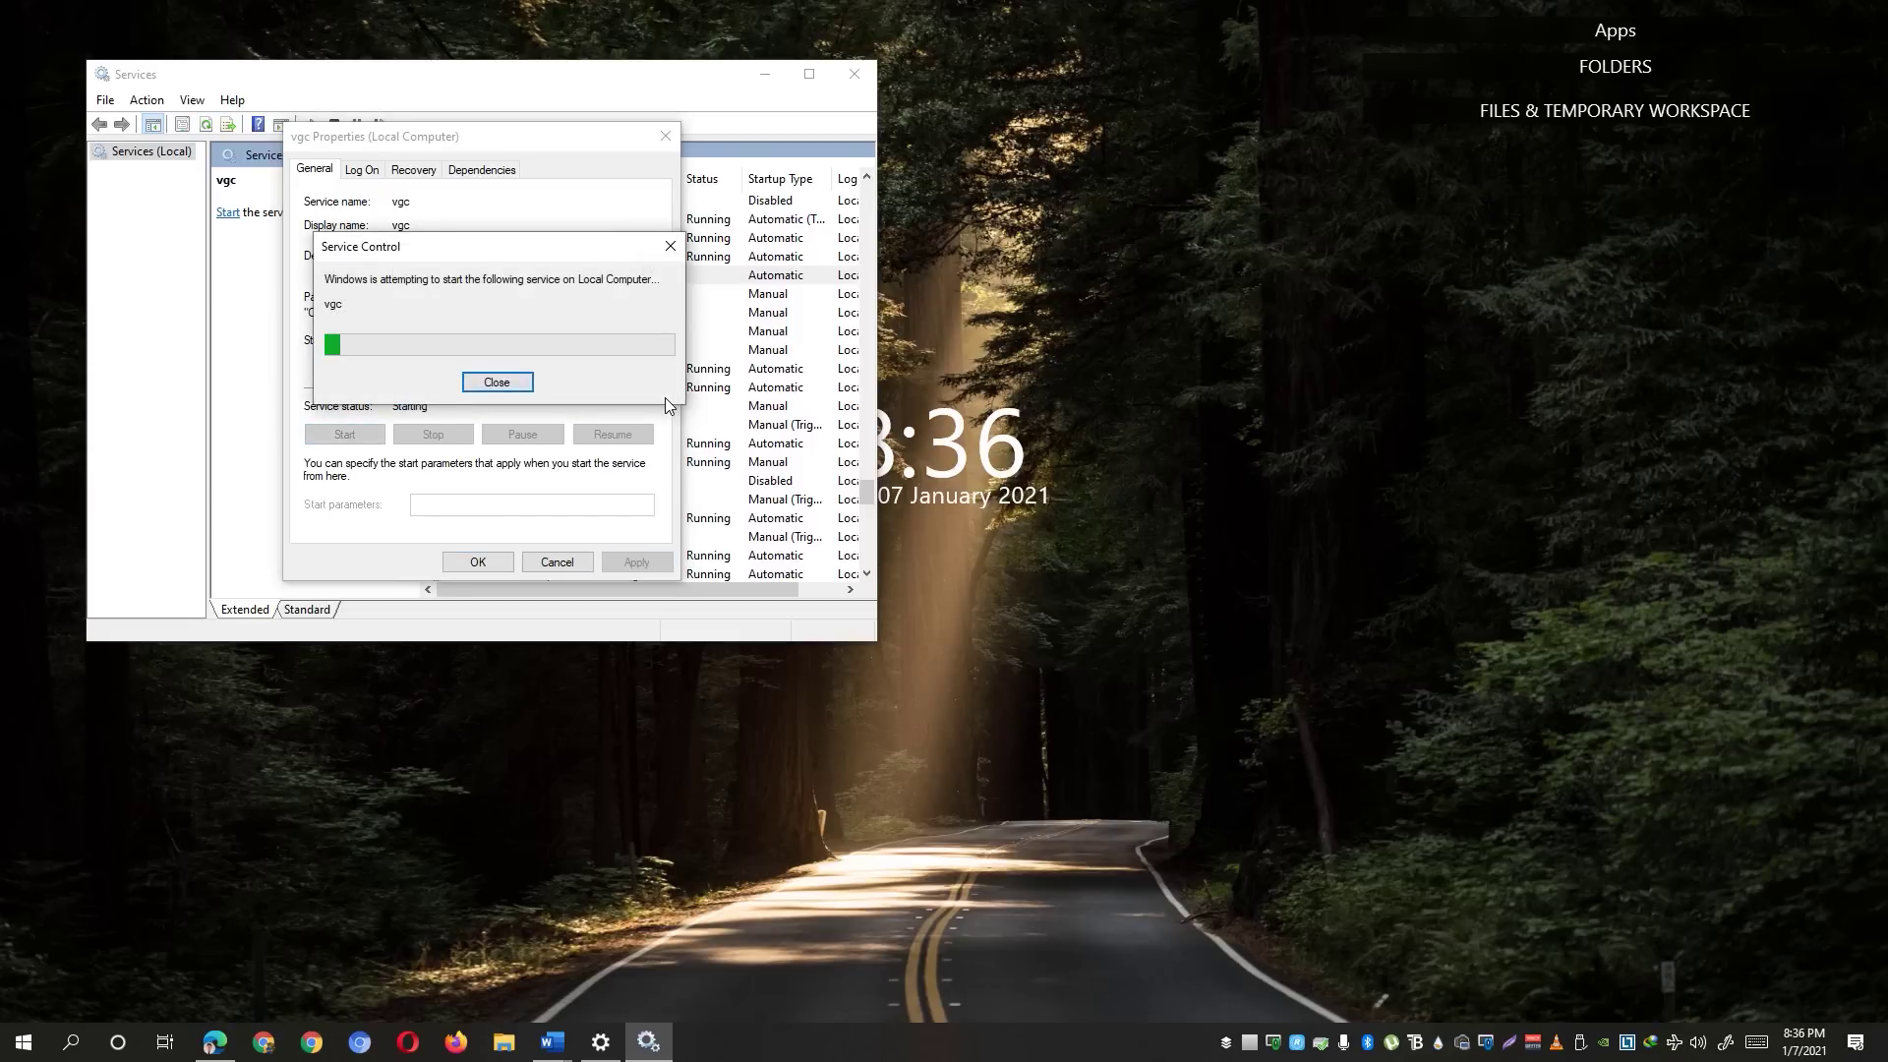
{"action": "key", "text": "Return"}
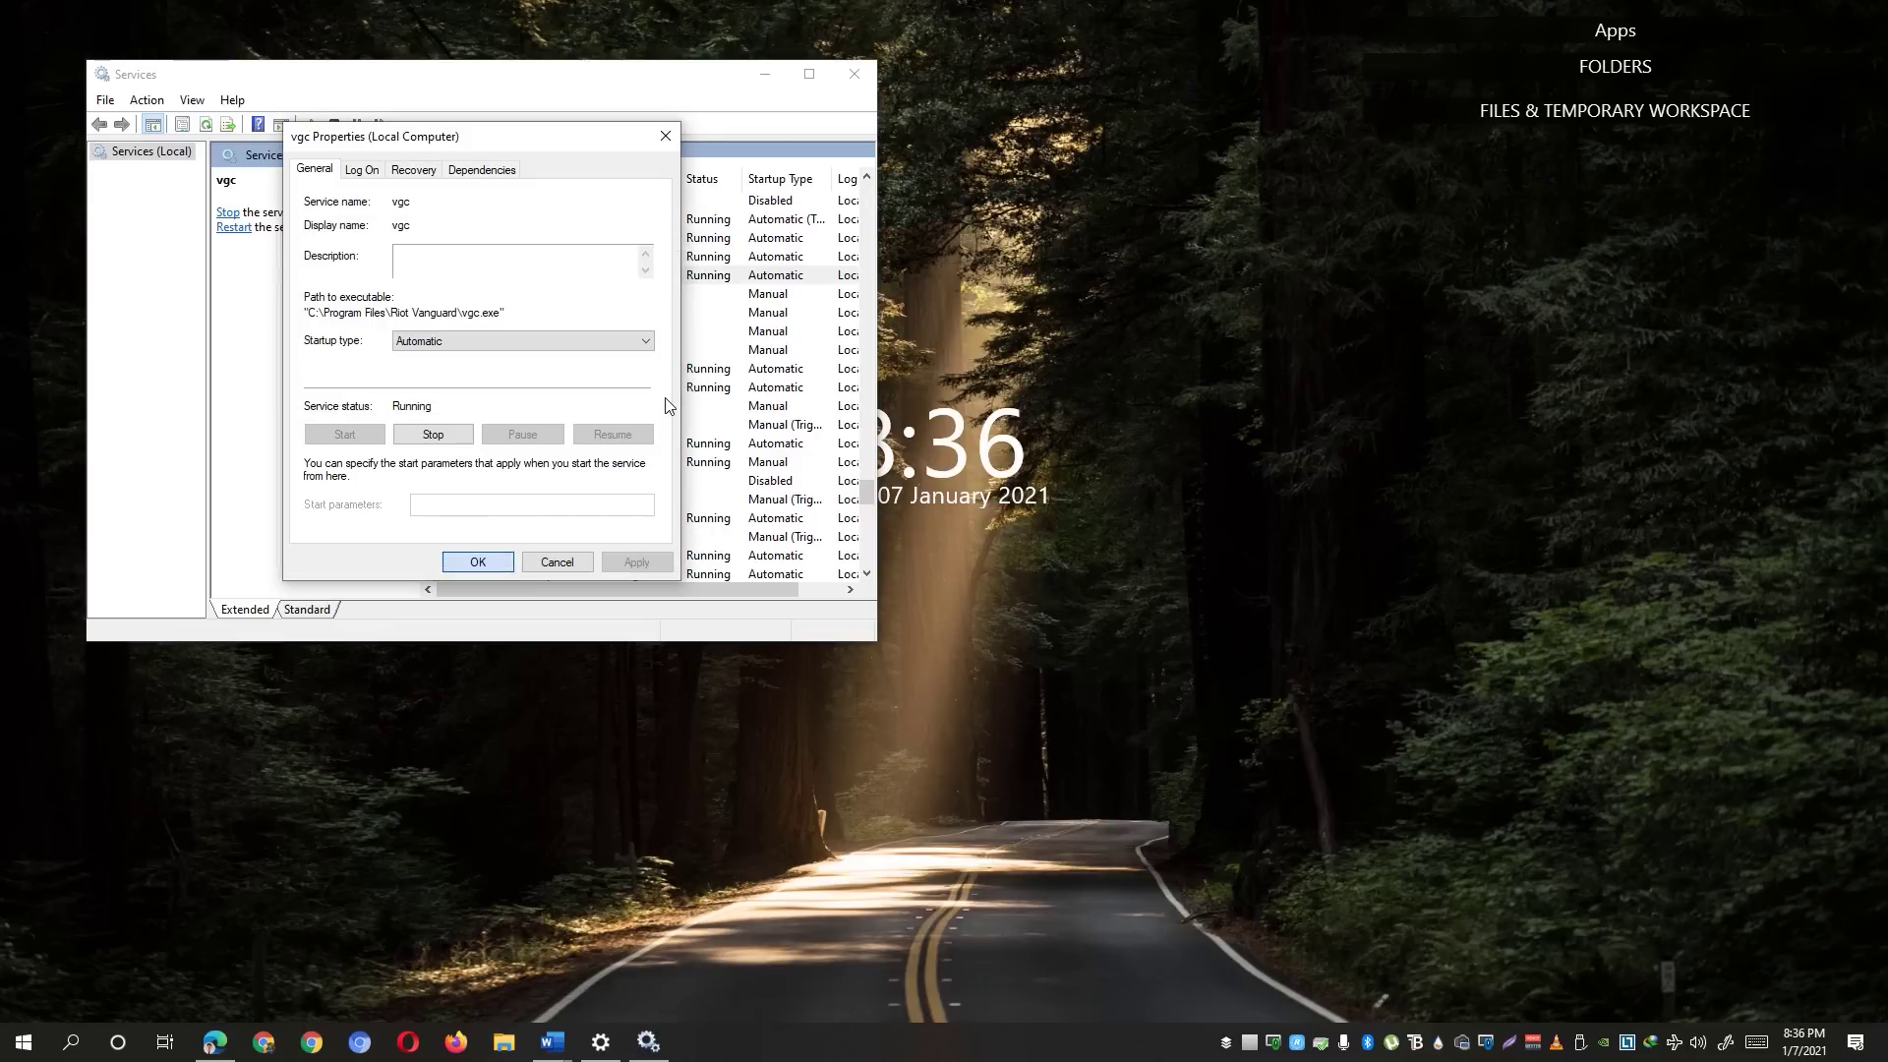
{"action": "left_click", "coordinate": [855, 74]}
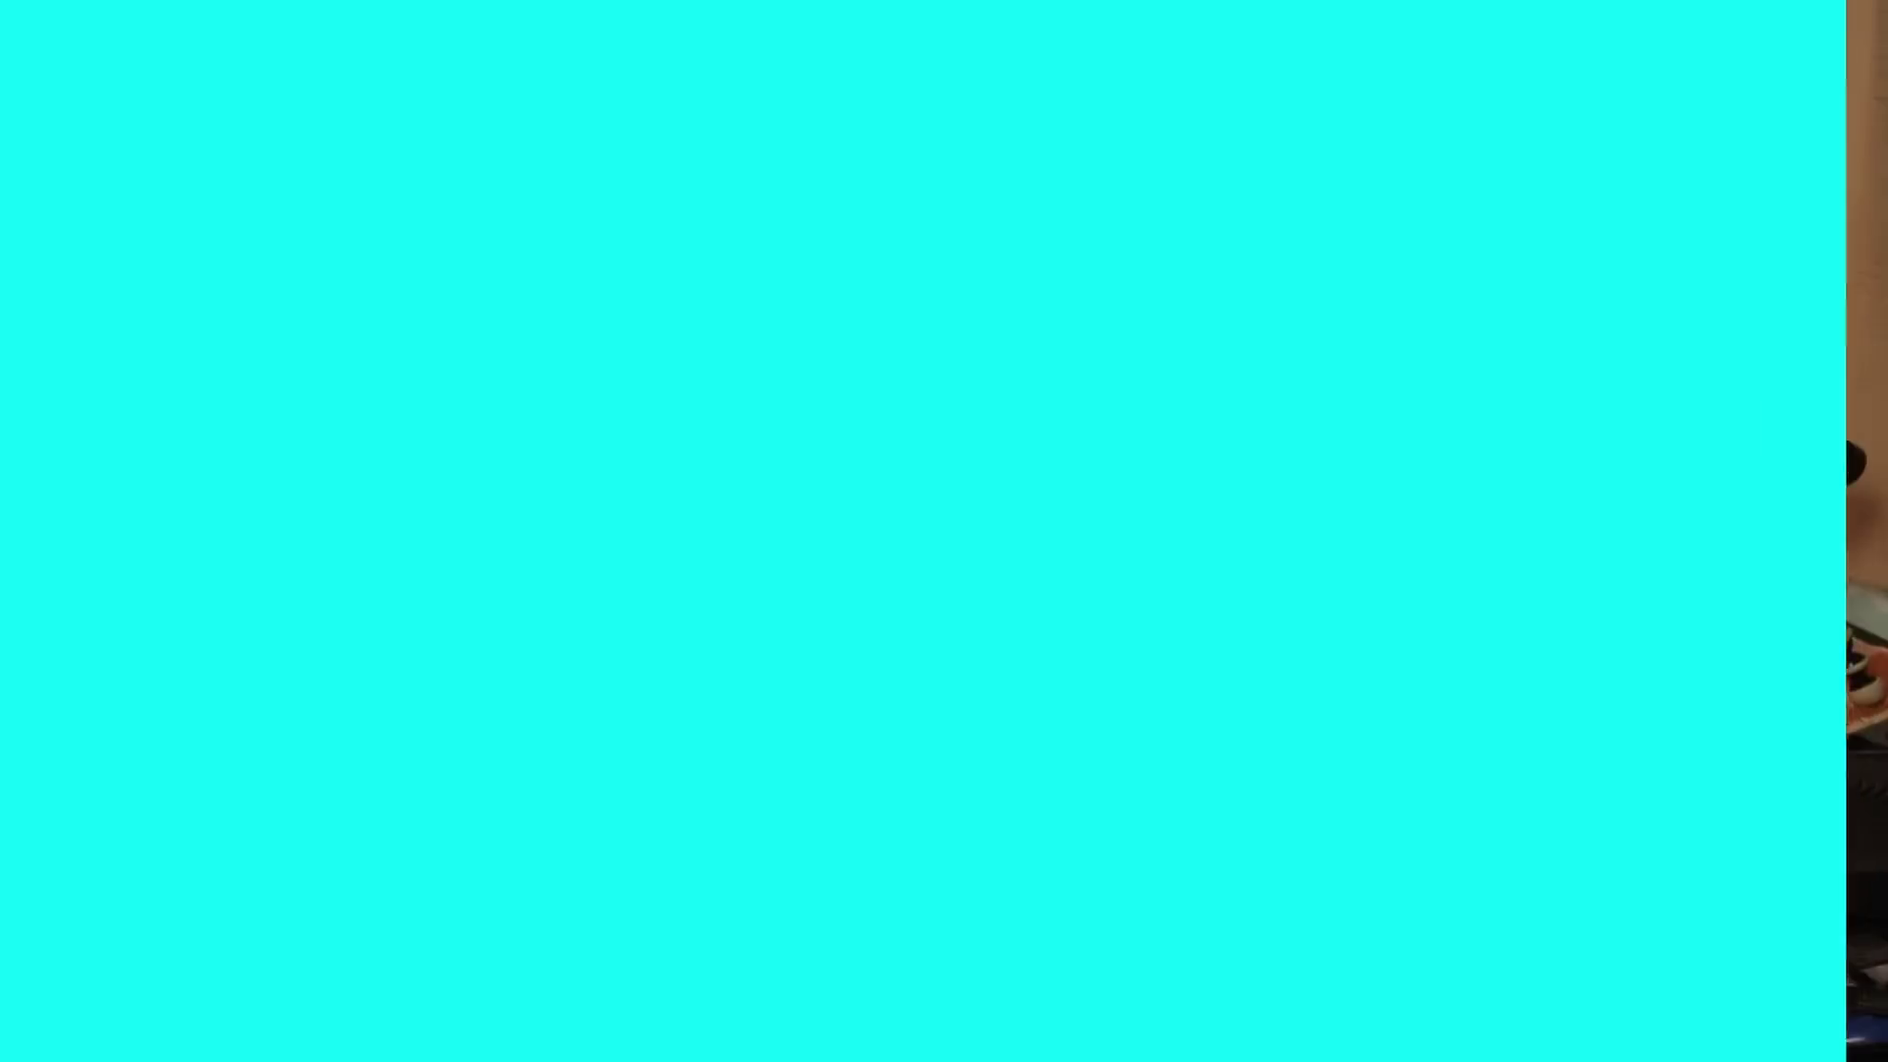